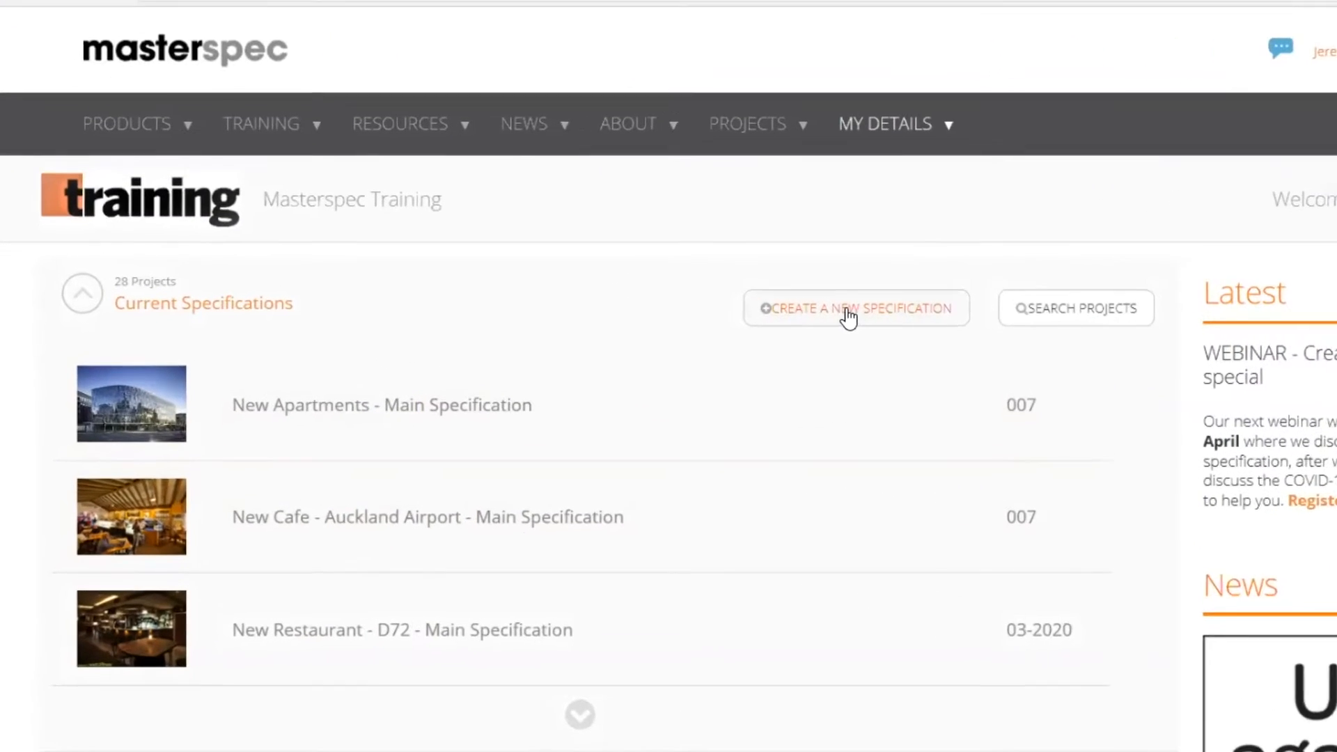
Start a new specification for a new project and select the existing client for it.
click(848, 315)
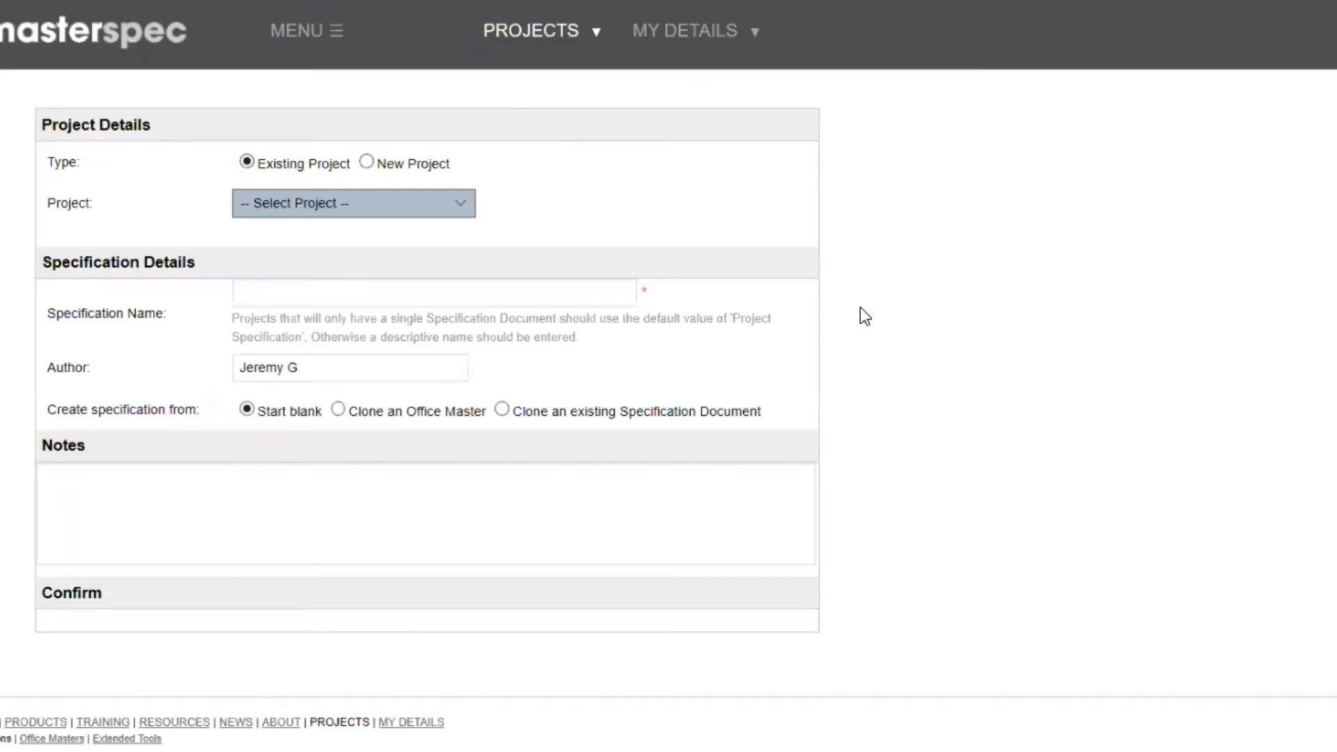
click(367, 164)
click(402, 202)
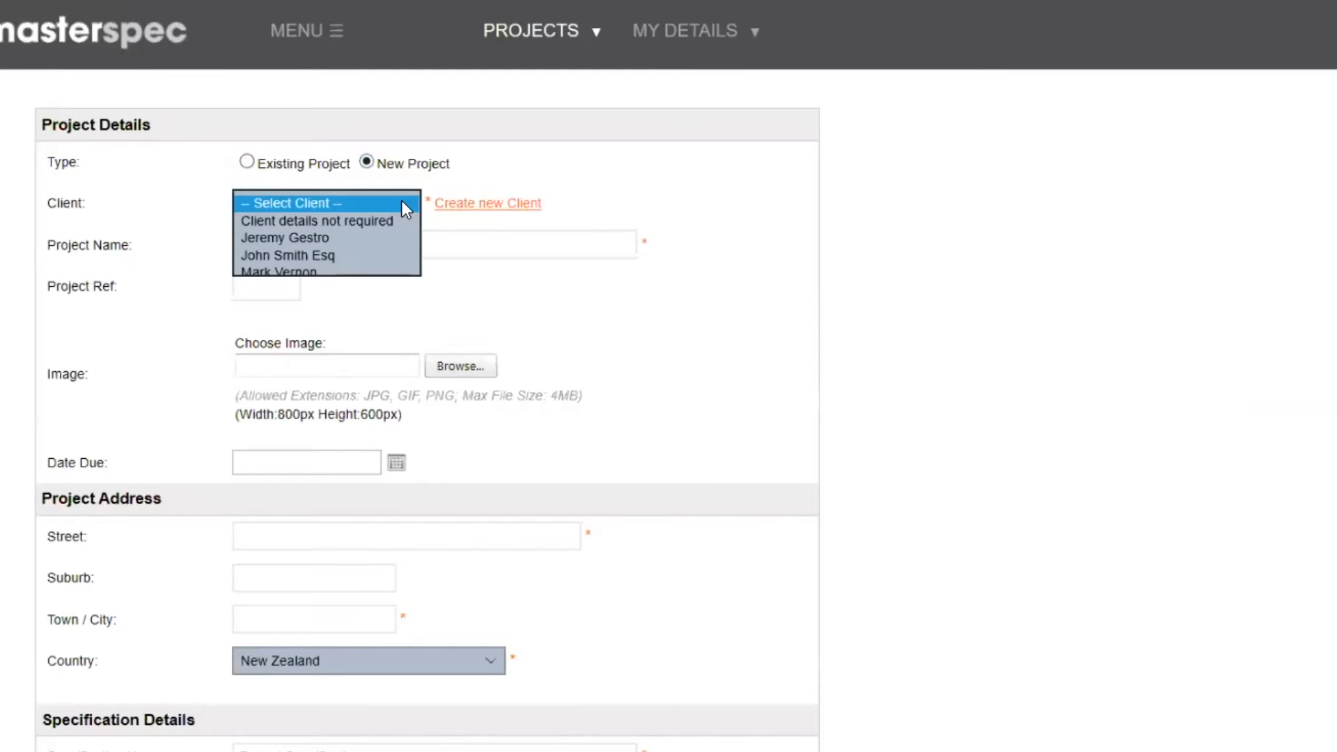
click(341, 239)
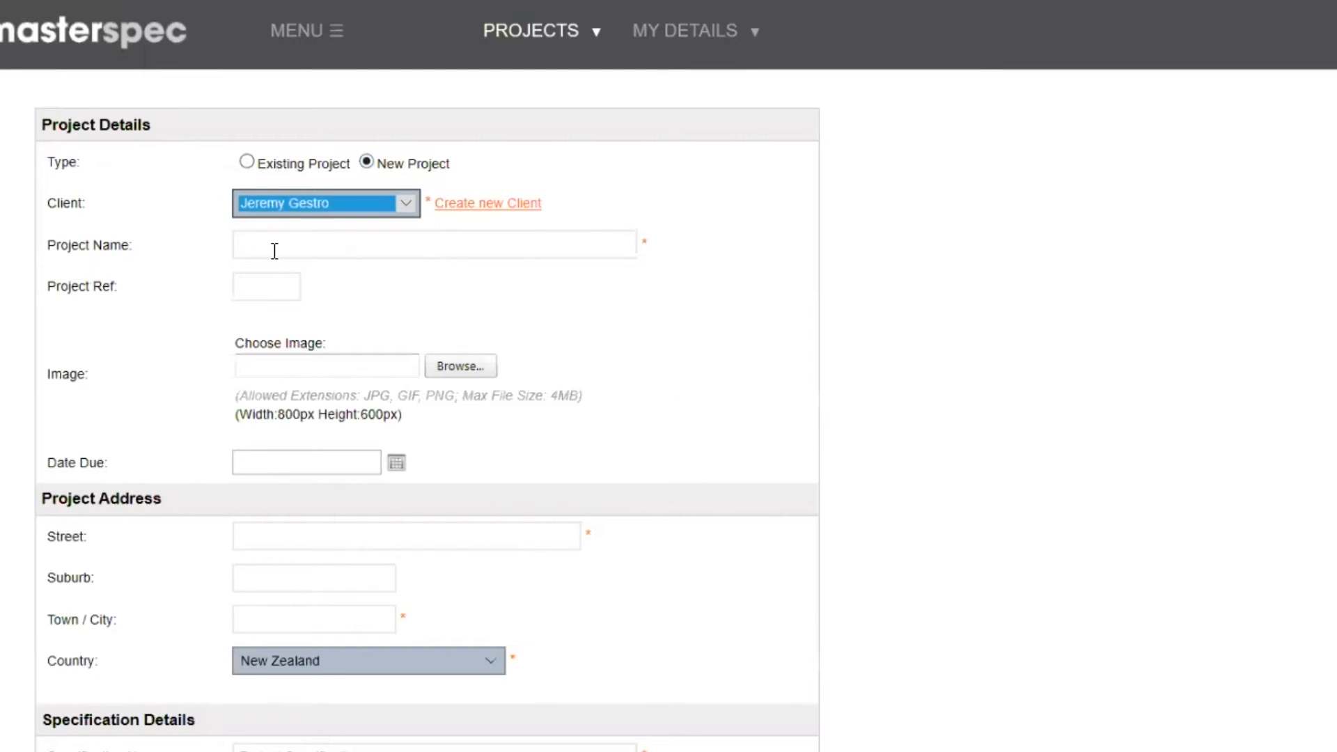
Name the project New Apartments and set its project reference to 007.
click(316, 251)
text(New Ap)
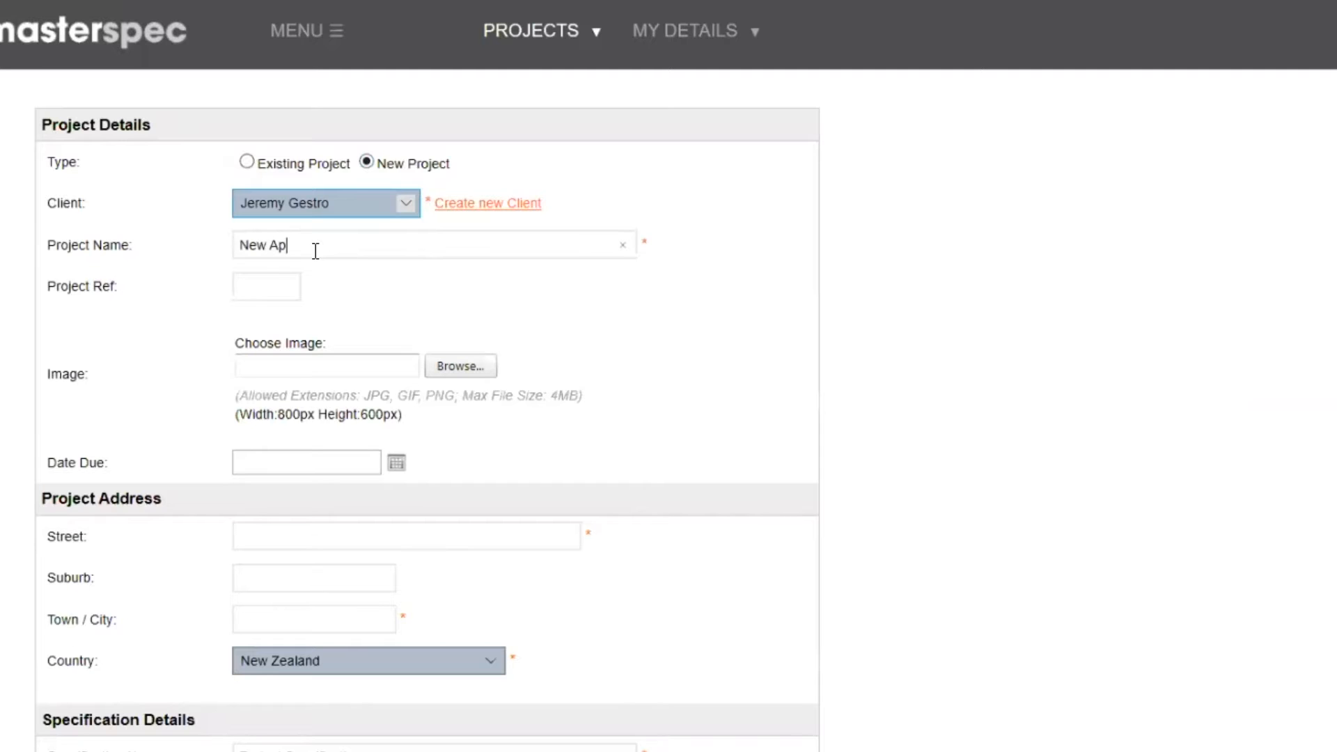
text(artments)
click(290, 286)
text(007)
Attach the Apartments picture as the project image and set the due date to 29/05/2020.
click(454, 365)
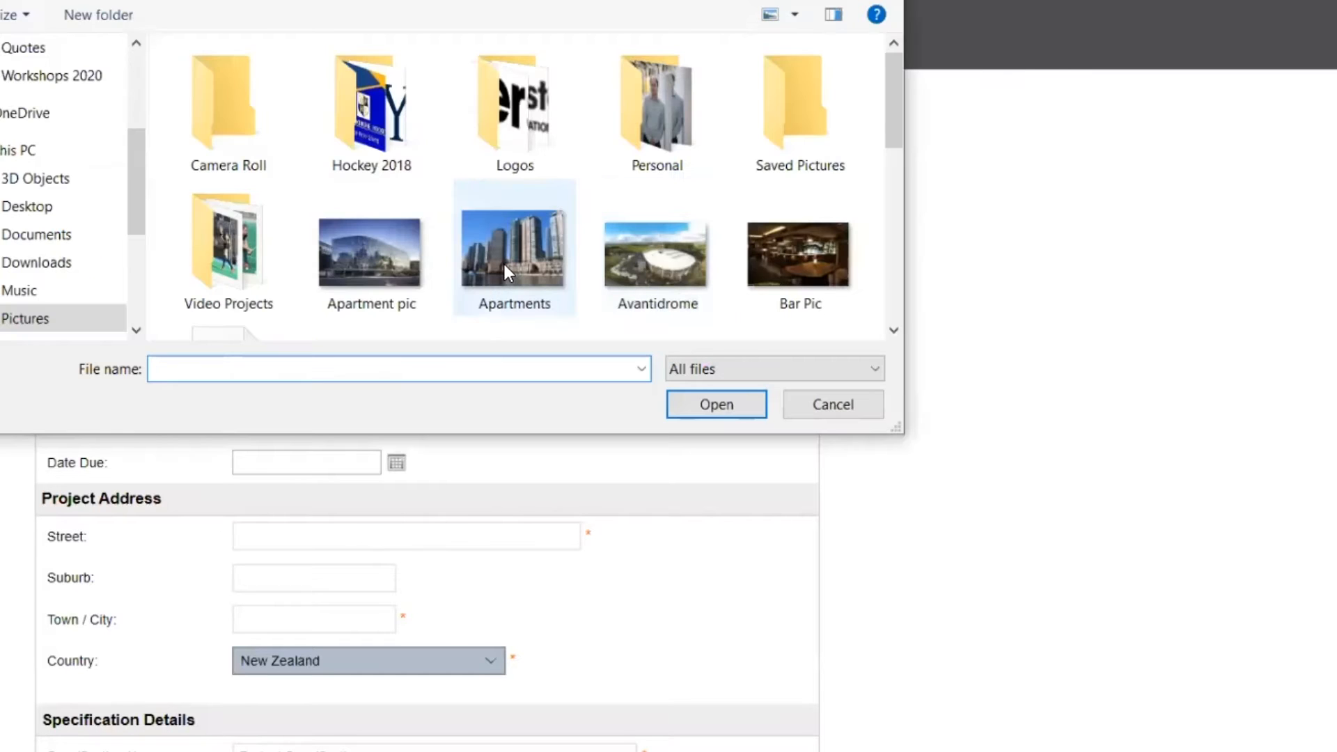
click(504, 264)
click(718, 405)
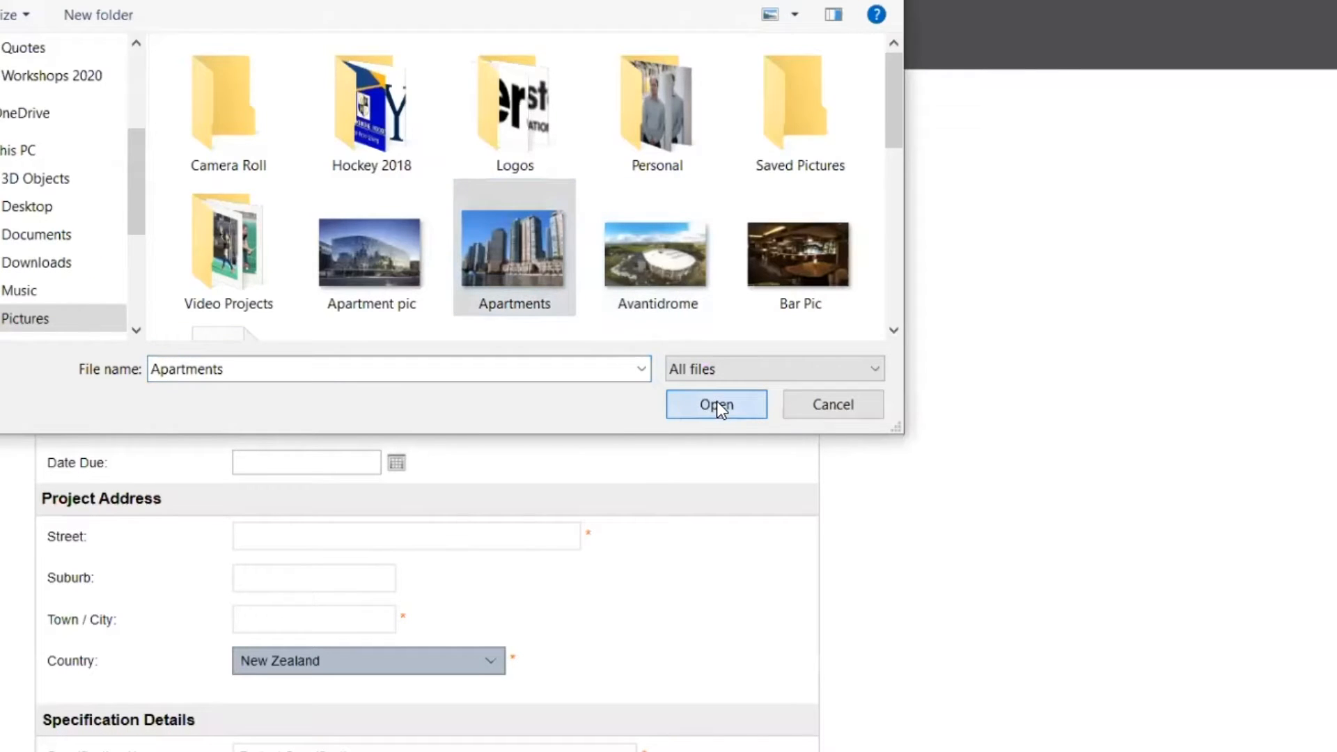
click(394, 472)
click(301, 637)
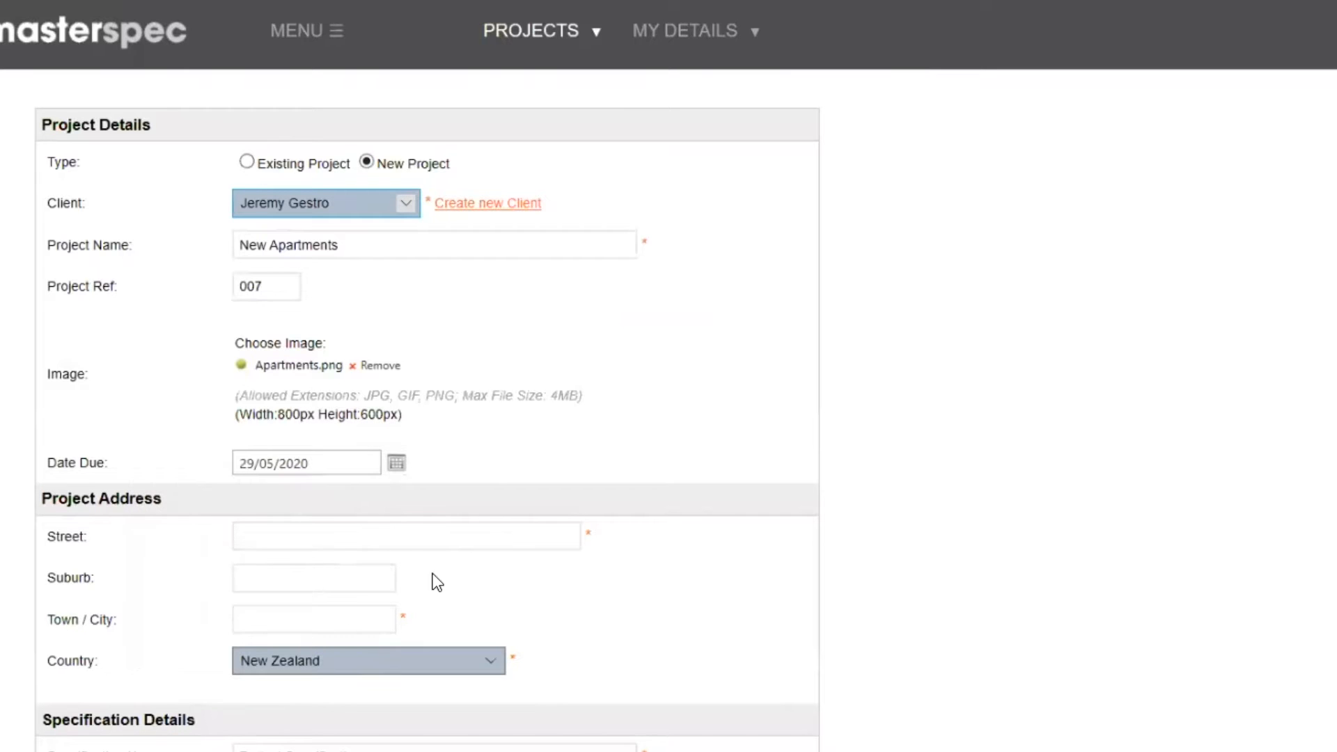
Fill in the project's address, completing street, suburb, city and country from the saved address suggestion.
click(286, 540)
text(Q)
click(315, 574)
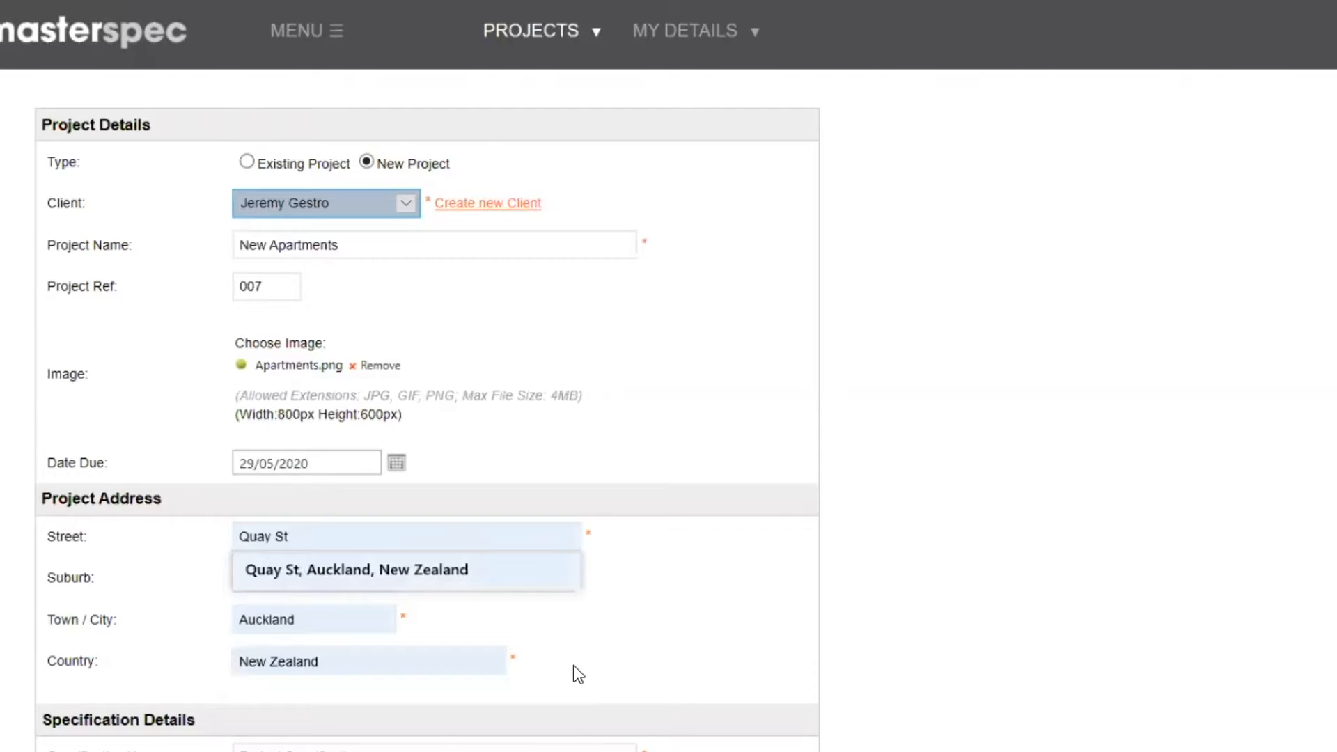
Change the specification name to Main Specification.
scroll(573, 671, down, 4)
double_click(285, 493)
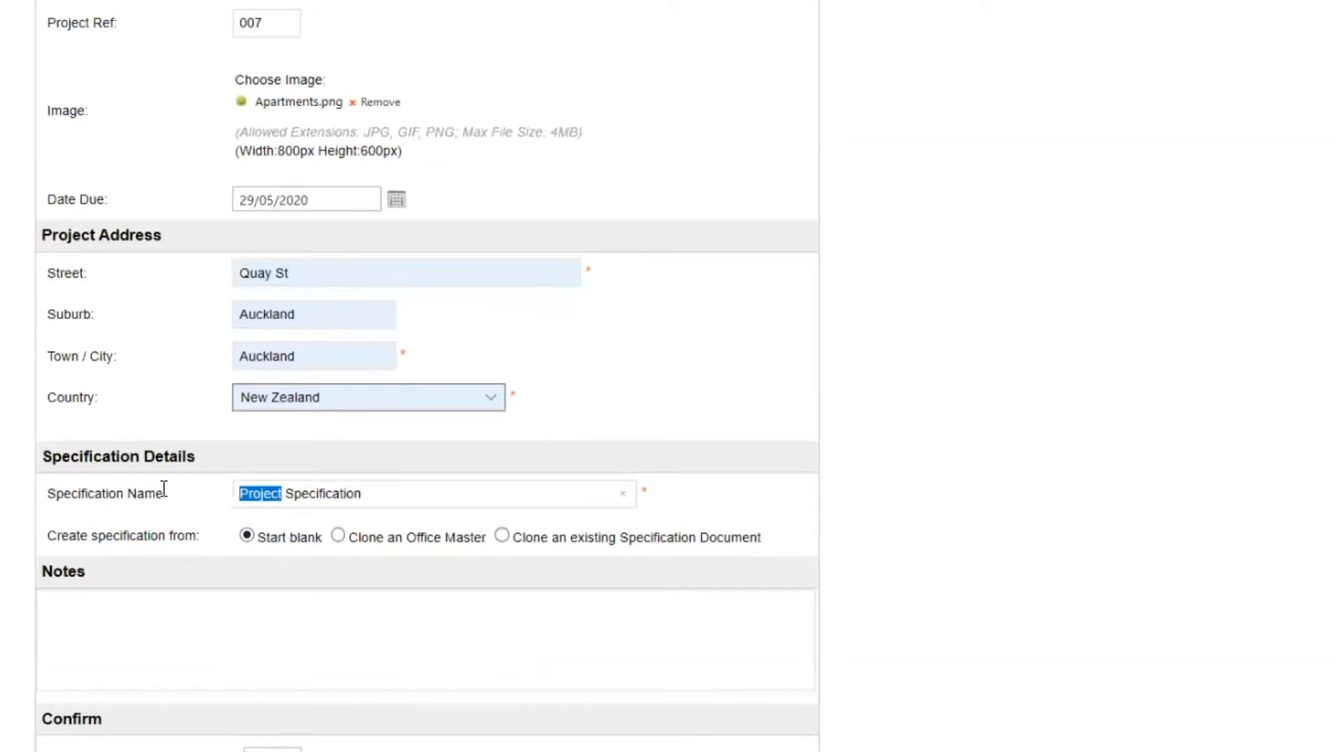
text(Main)
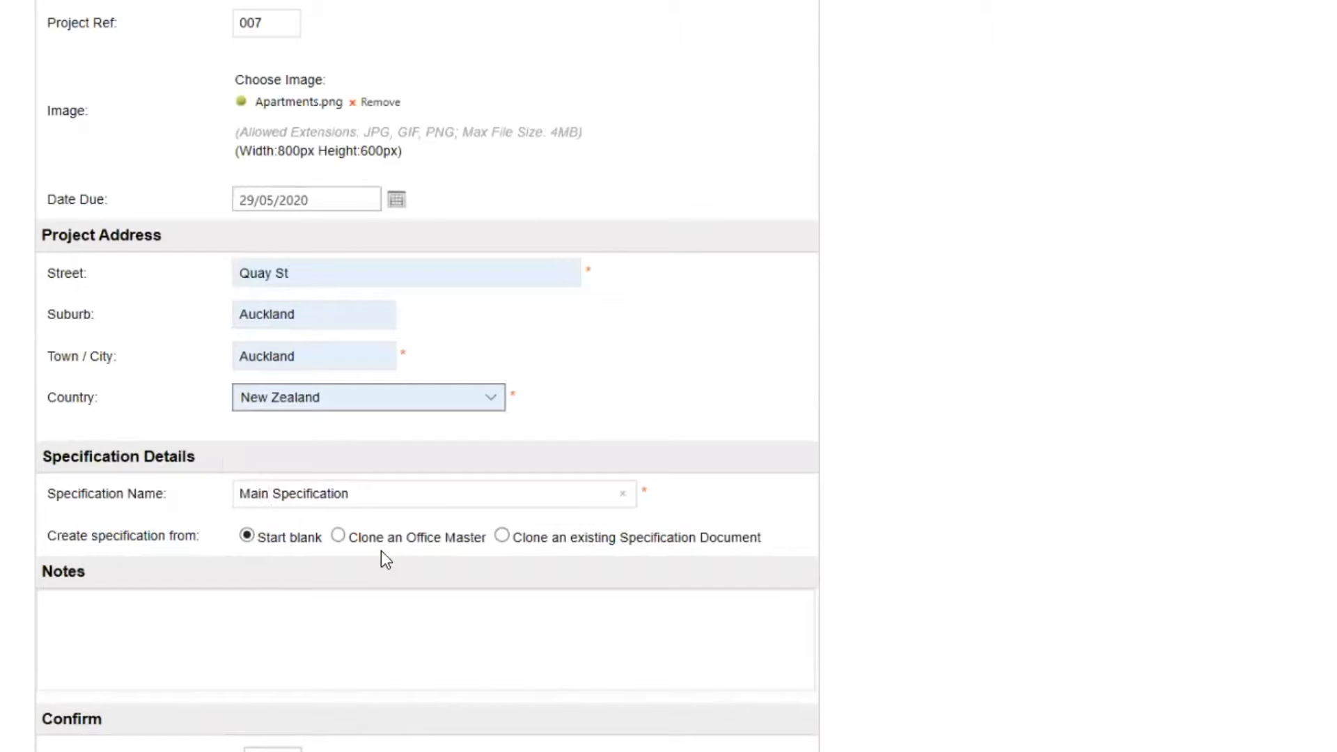
Create the specification as a clone of the General Sections office master.
click(338, 536)
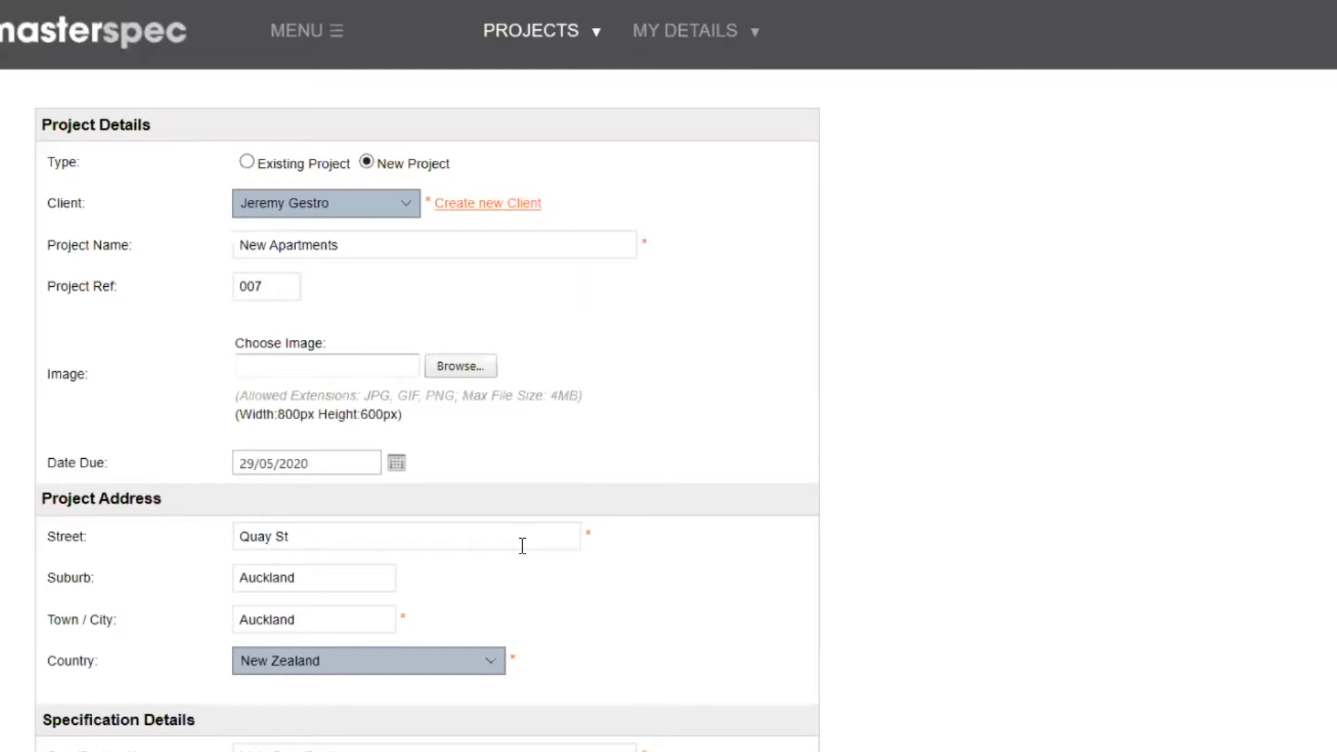
scroll(541, 550, down, 3)
click(393, 565)
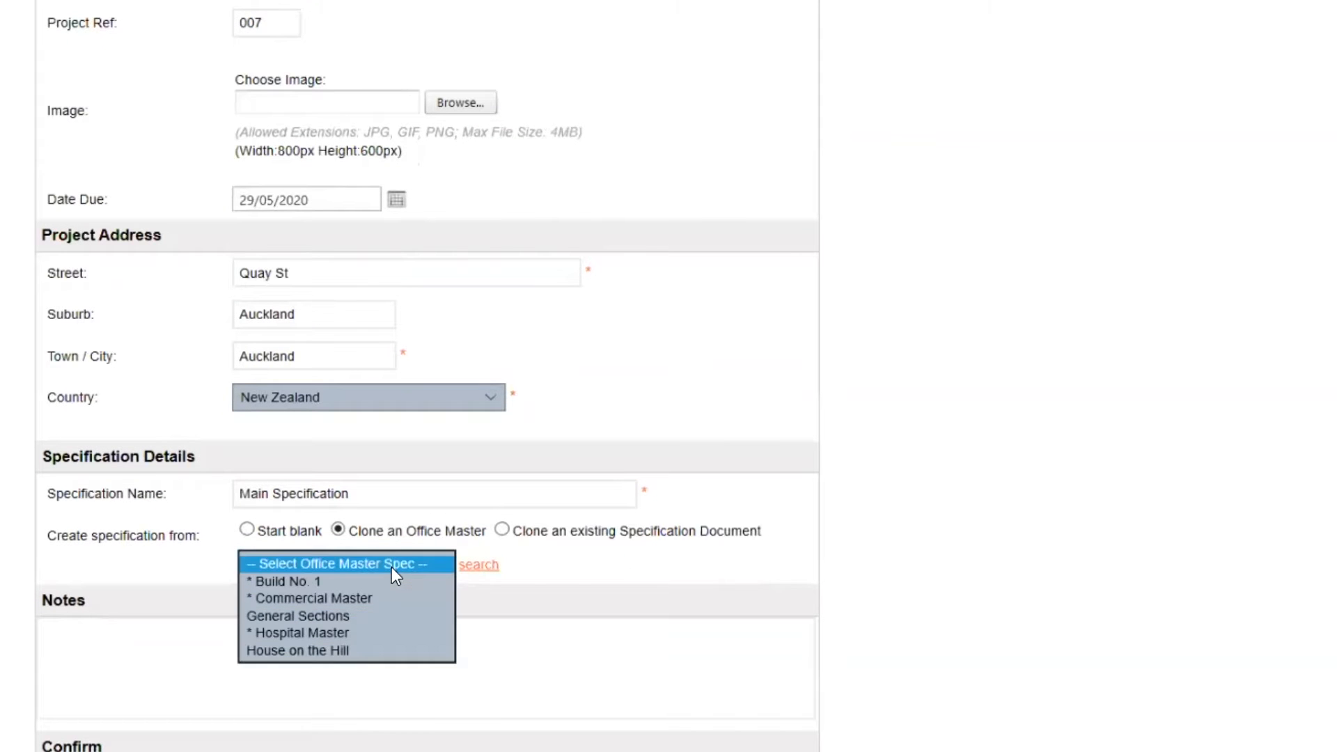
click(361, 618)
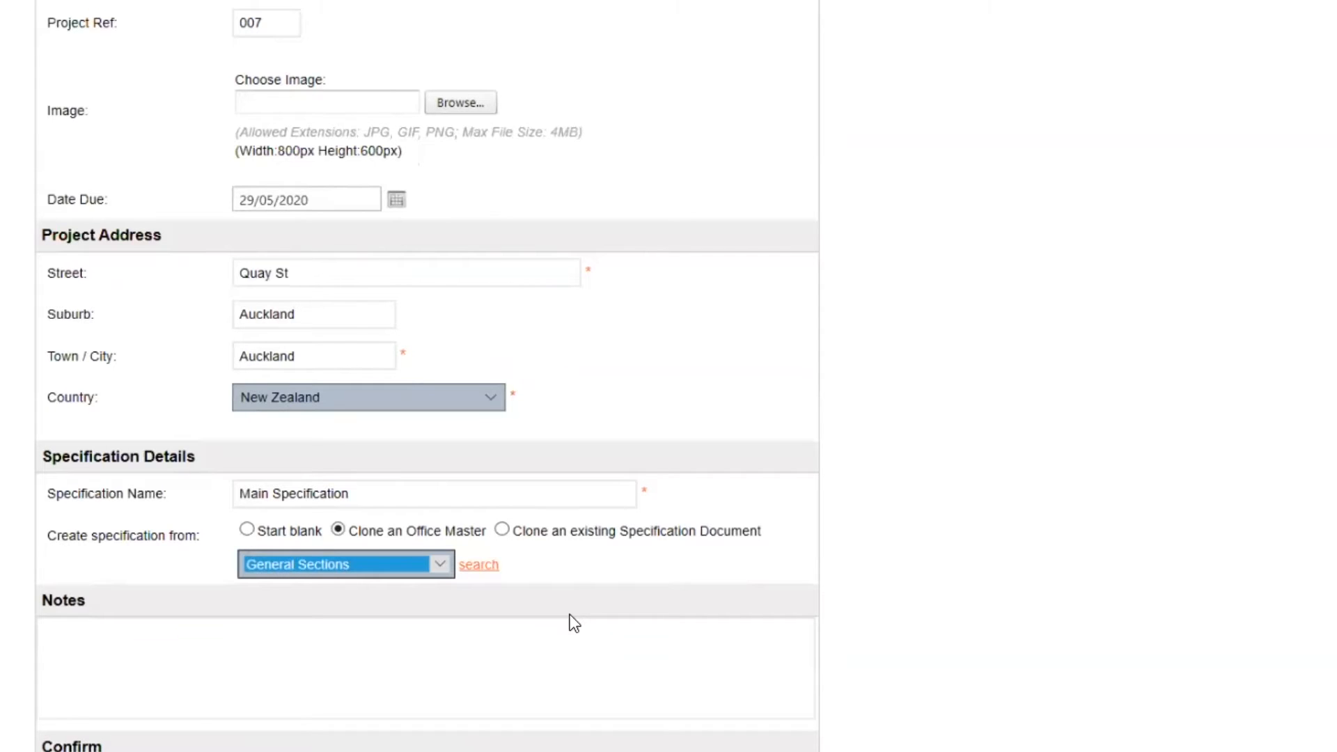
click(801, 633)
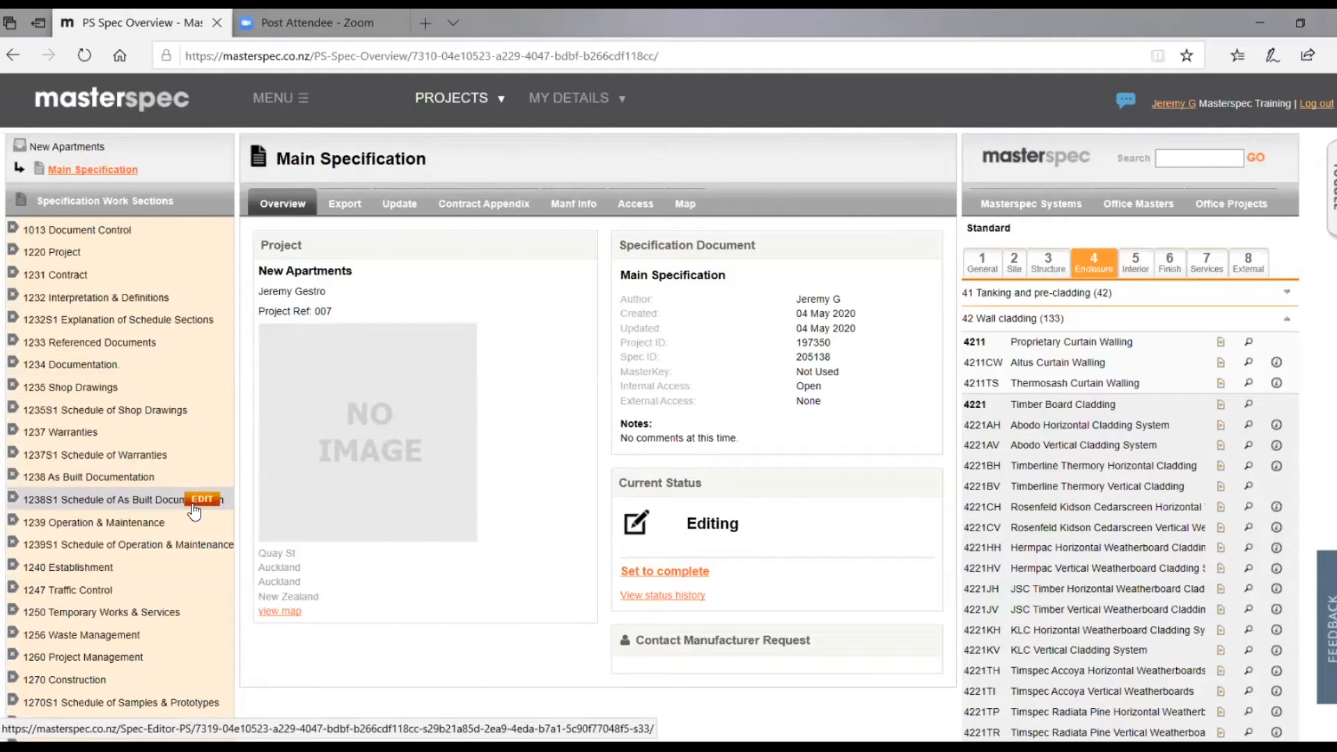
In work section 1013 Document Control, enter Disney Apartments as the project name and 007 as the project number.
scroll(195, 512, down, 6)
scroll(195, 512, up, 6)
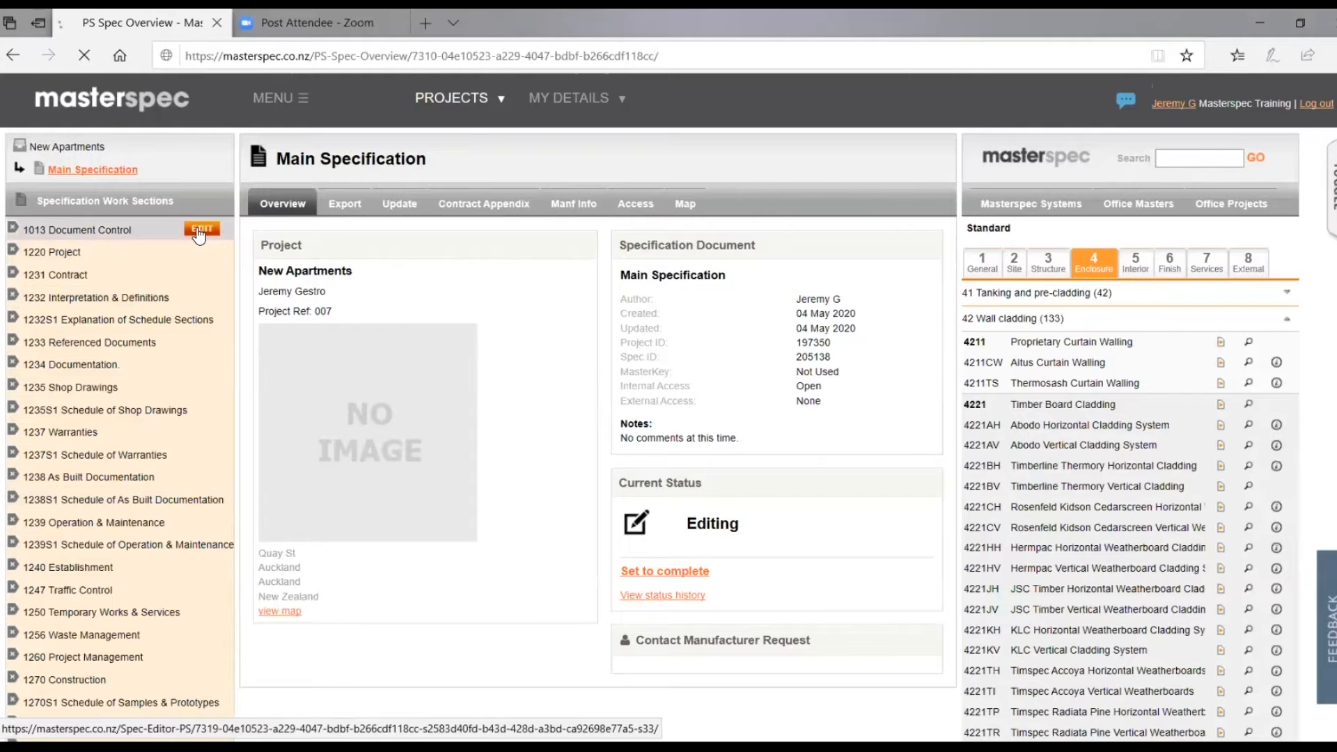
click(200, 234)
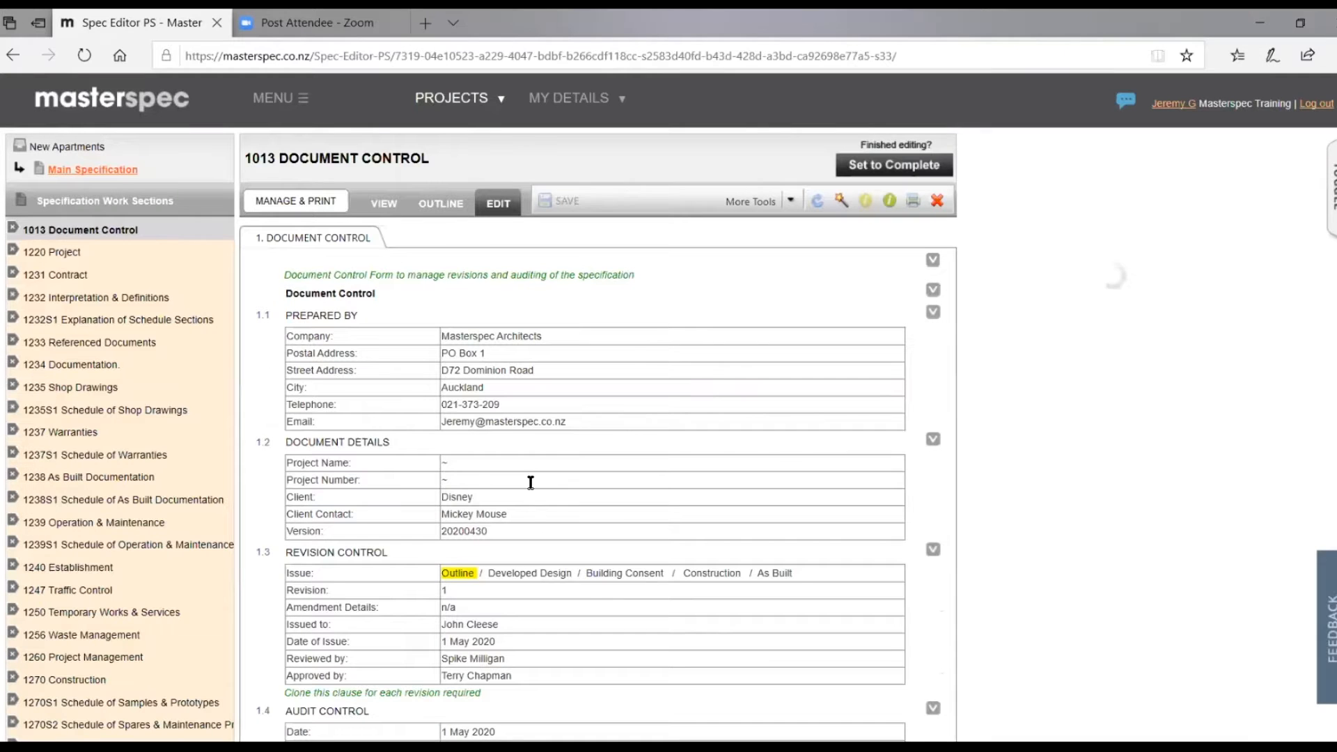
click(481, 463)
key(BackSpace)
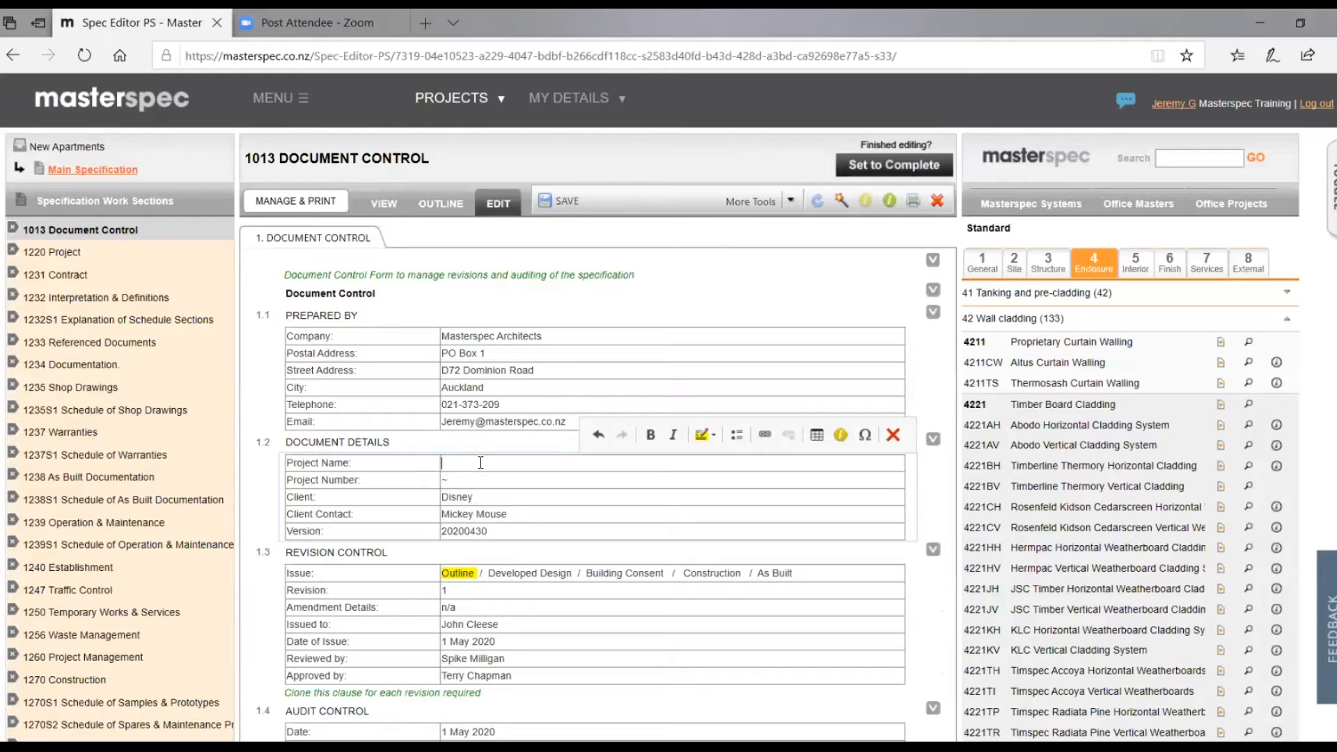
text(Disney Apartments)
click(461, 479)
text(007)
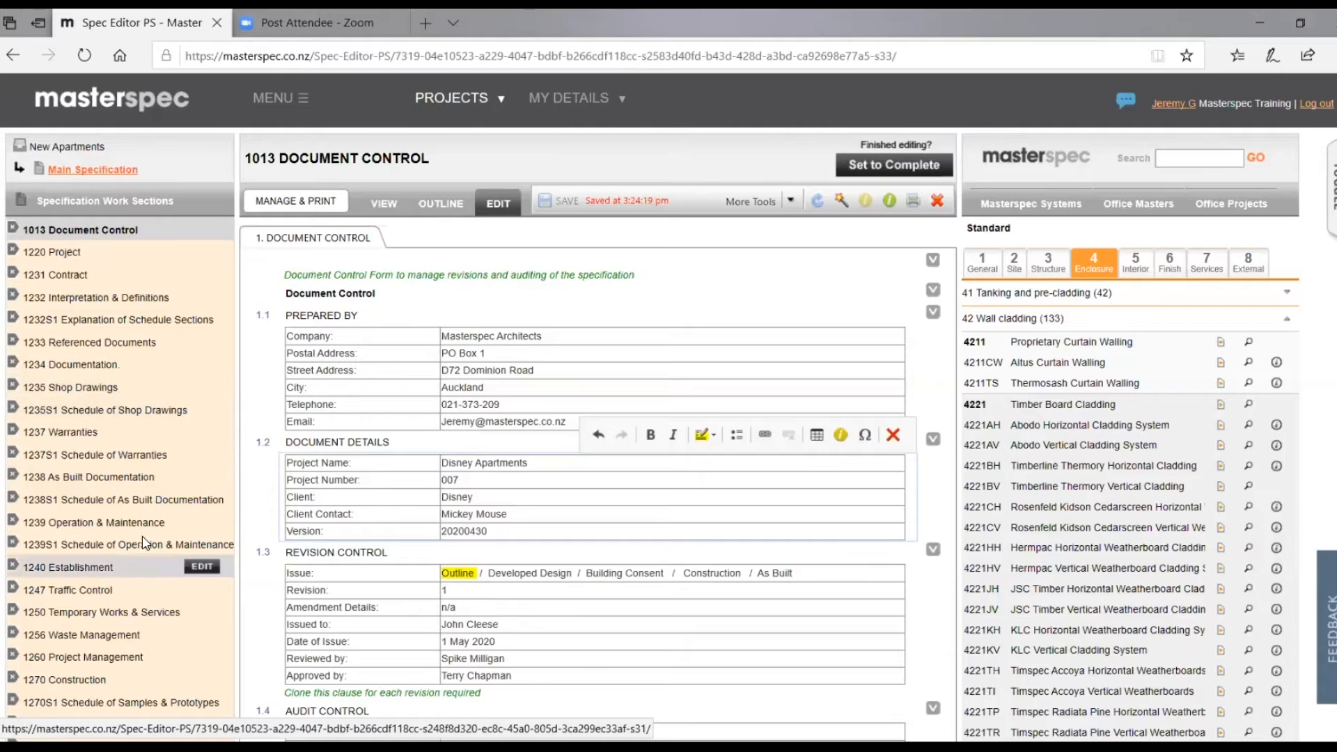
scroll(150, 502, down, 3)
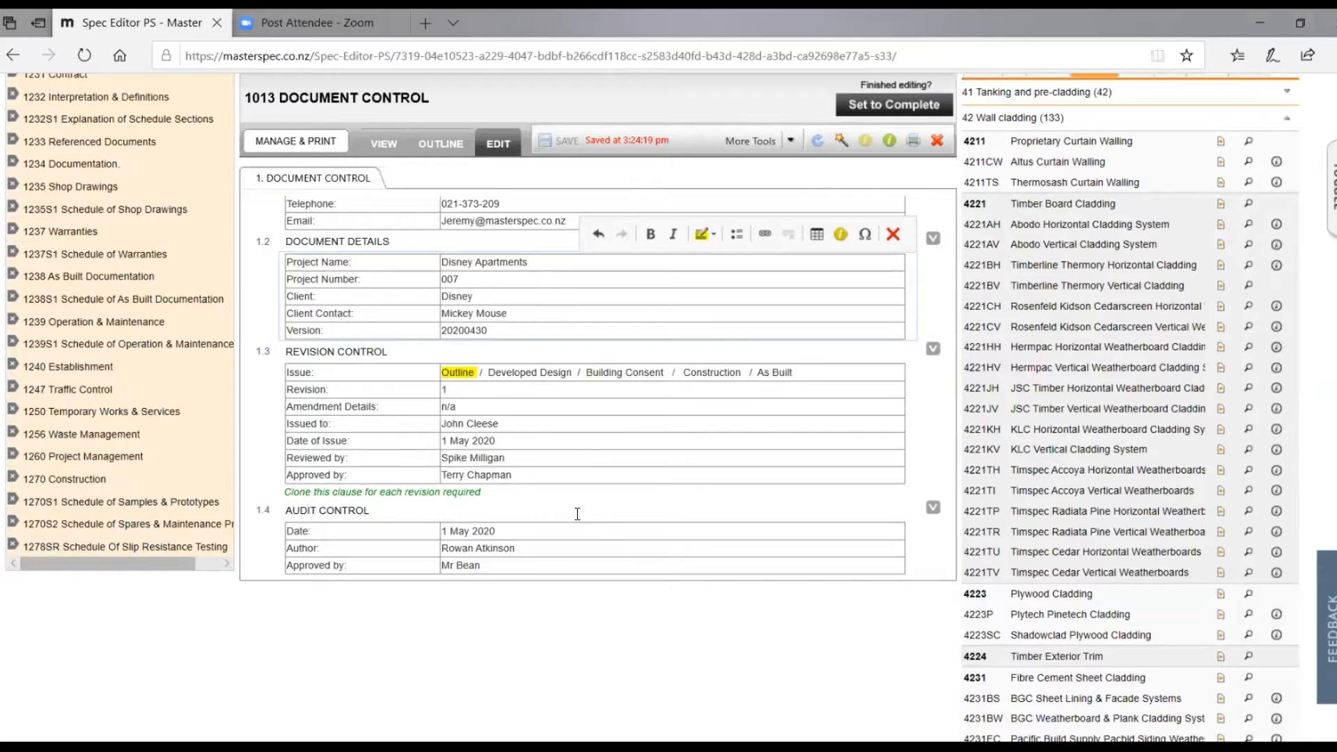
mouse_move(132, 529)
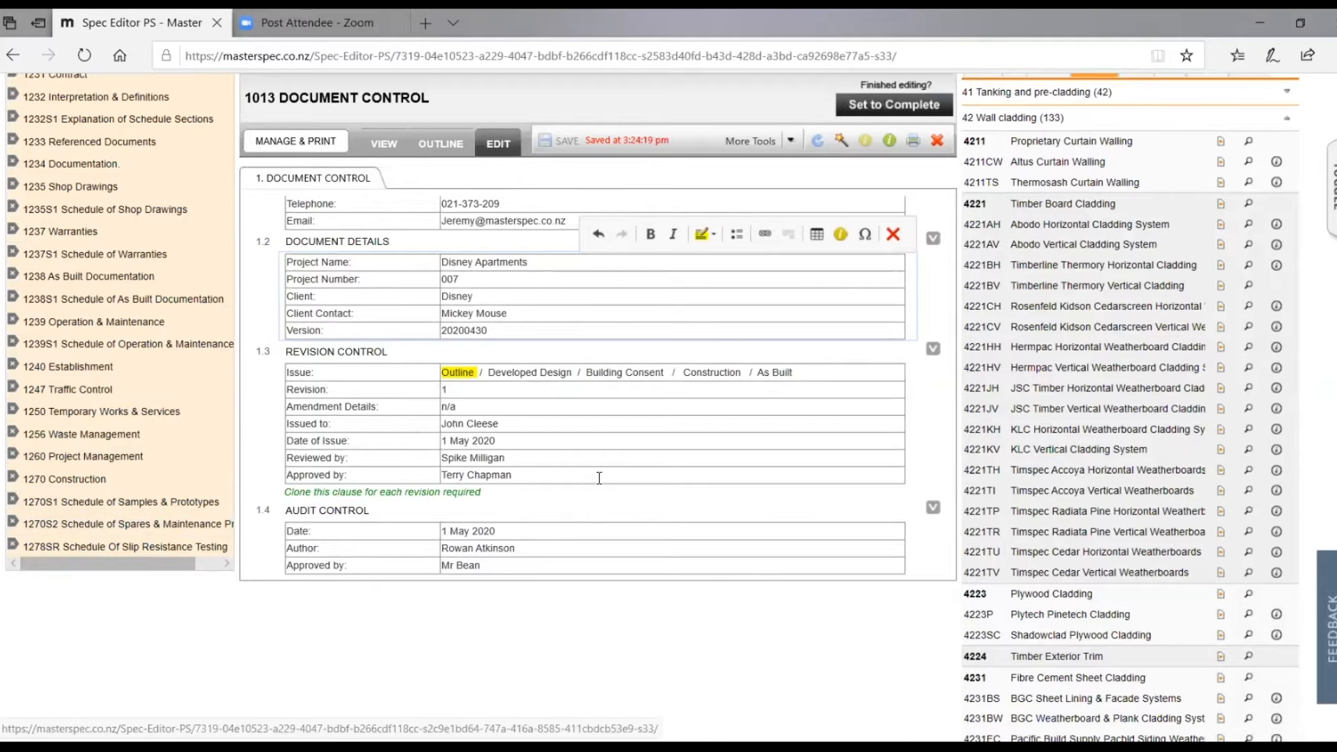
scroll(558, 432, up, 3)
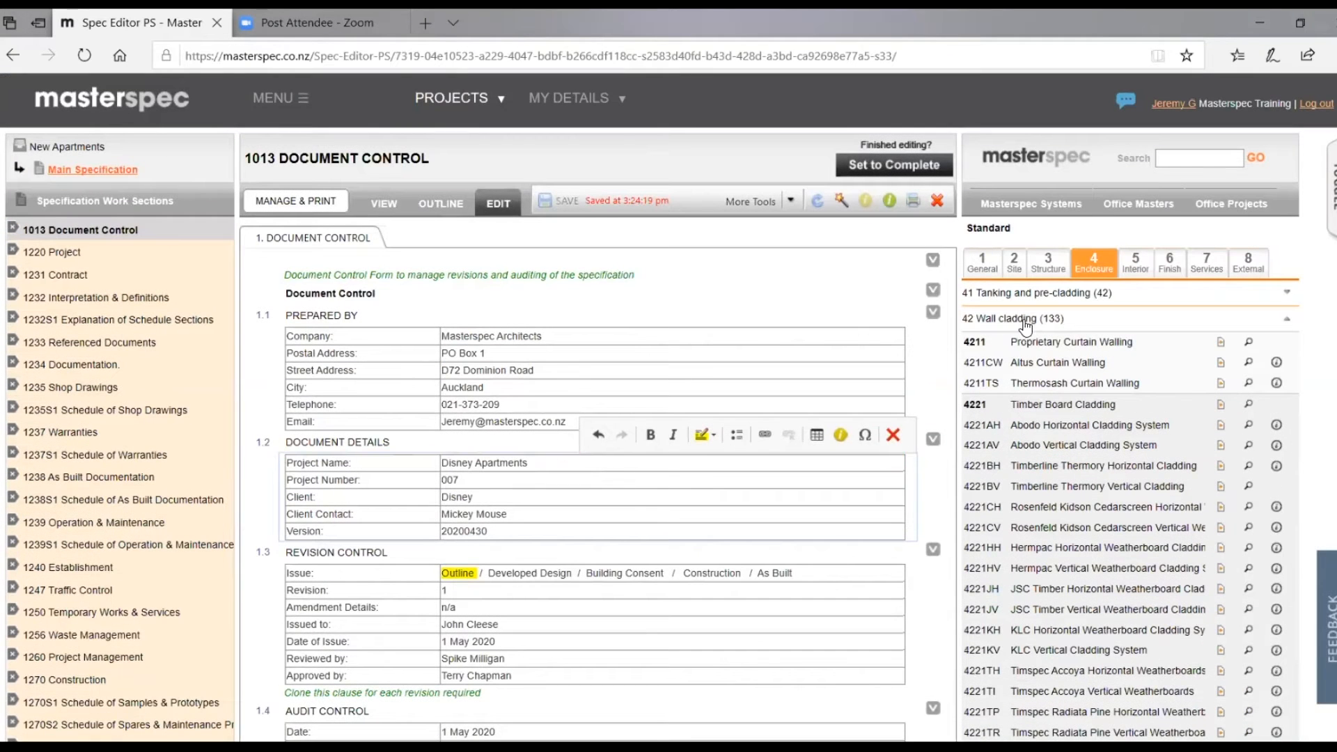
Start the Q&A for 4311D Dimond Profiled Metal Roofing under Roofing and decking, choosing Exposure Zone B/C to NZS3604.
click(1022, 322)
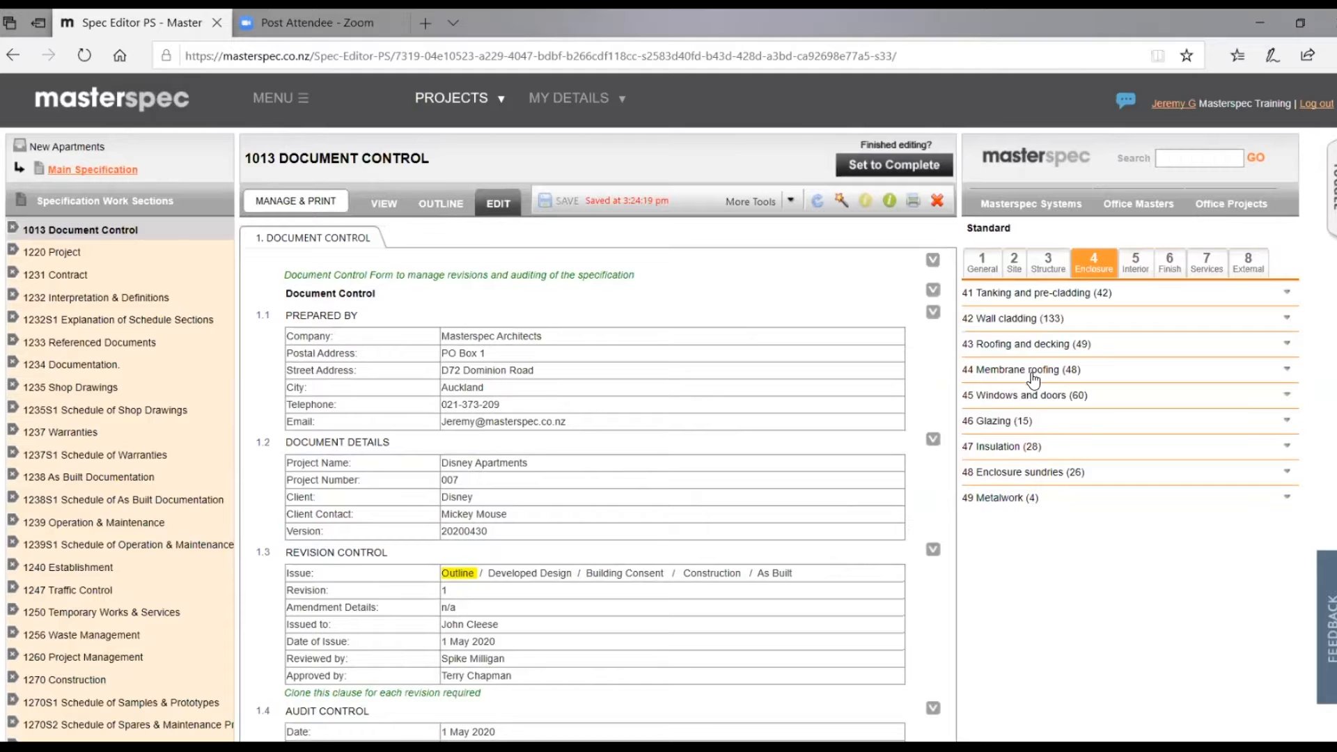
click(1034, 350)
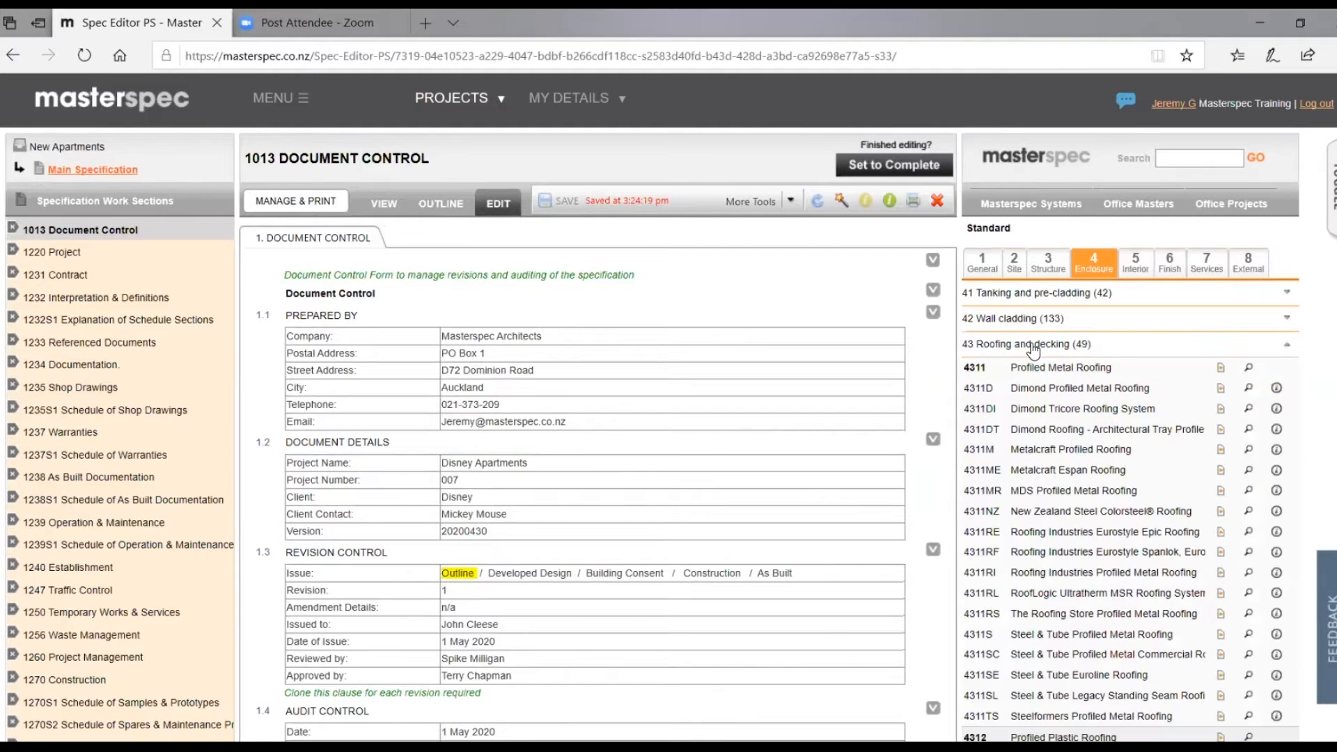
click(1085, 389)
click(982, 338)
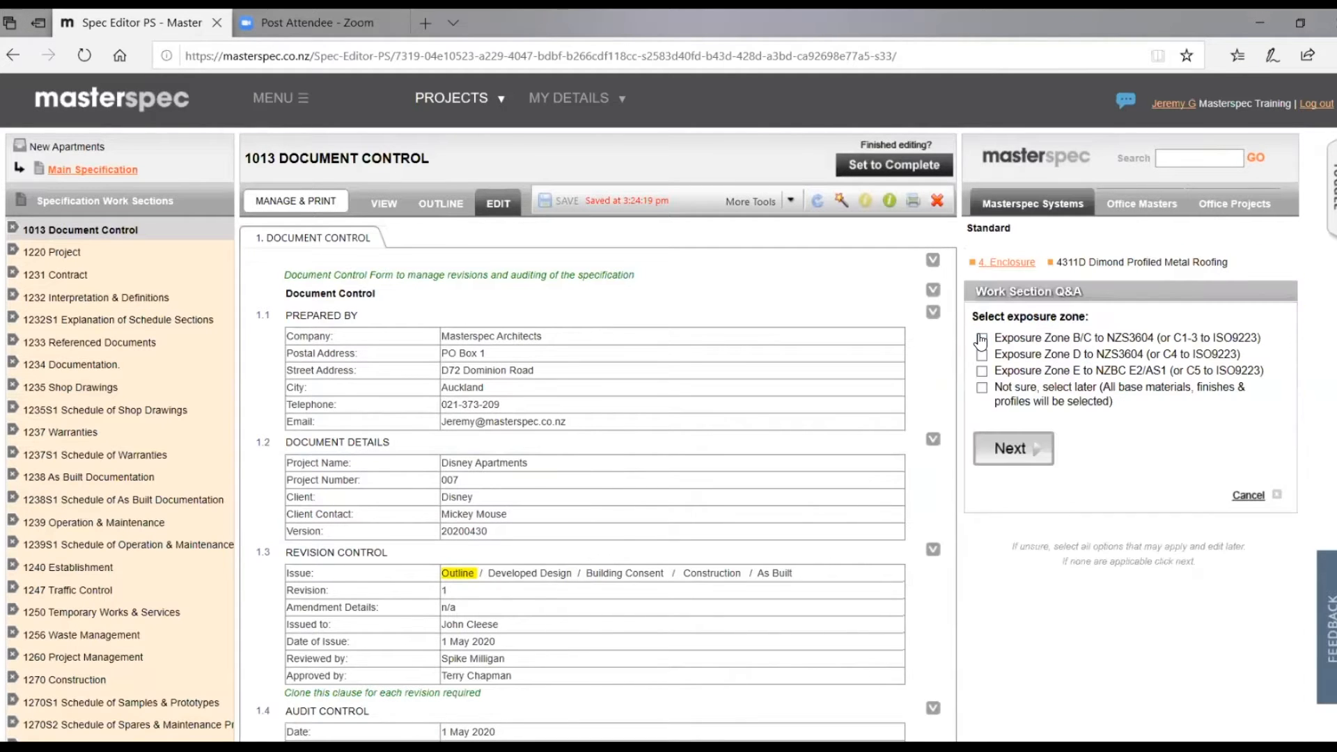
click(1034, 449)
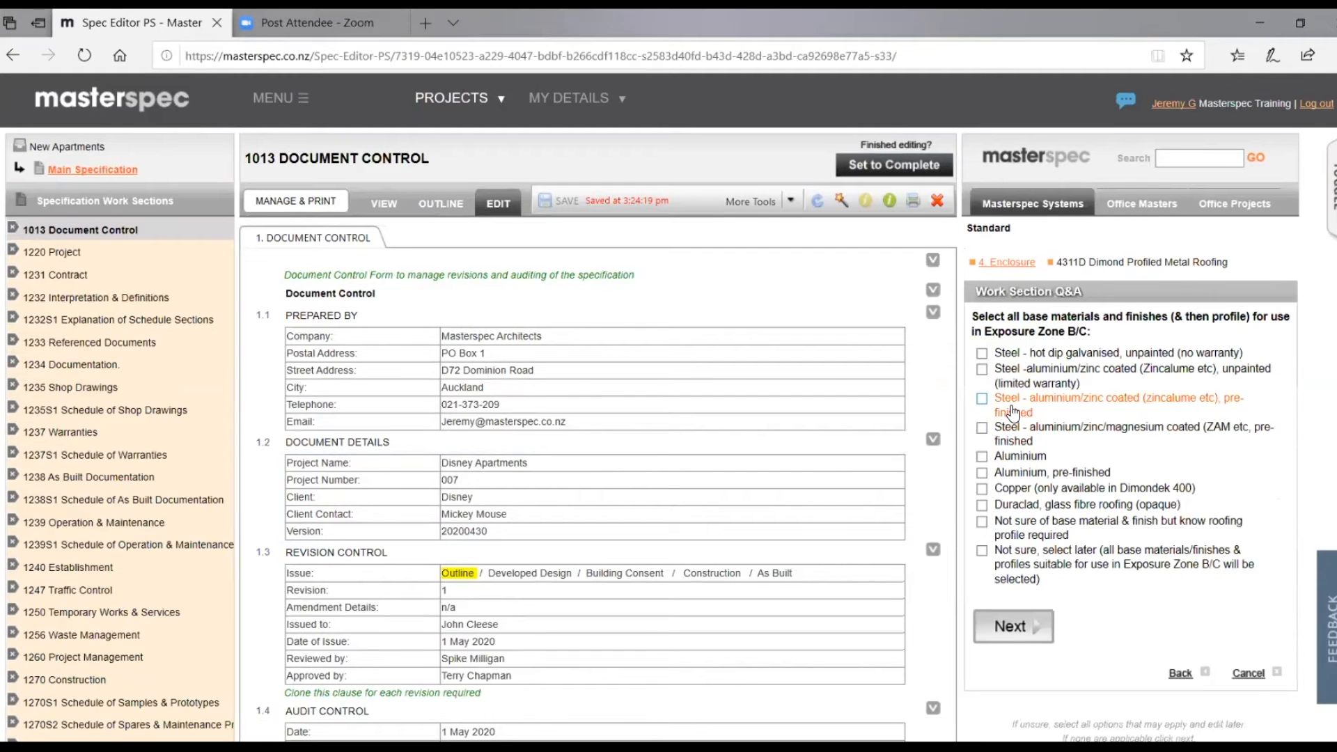
Choose pre-finished aluminium/zinc/magnesium coated steel as the base material, with the Dimond BB900 and Dimondek 630 roofing profiles.
click(983, 427)
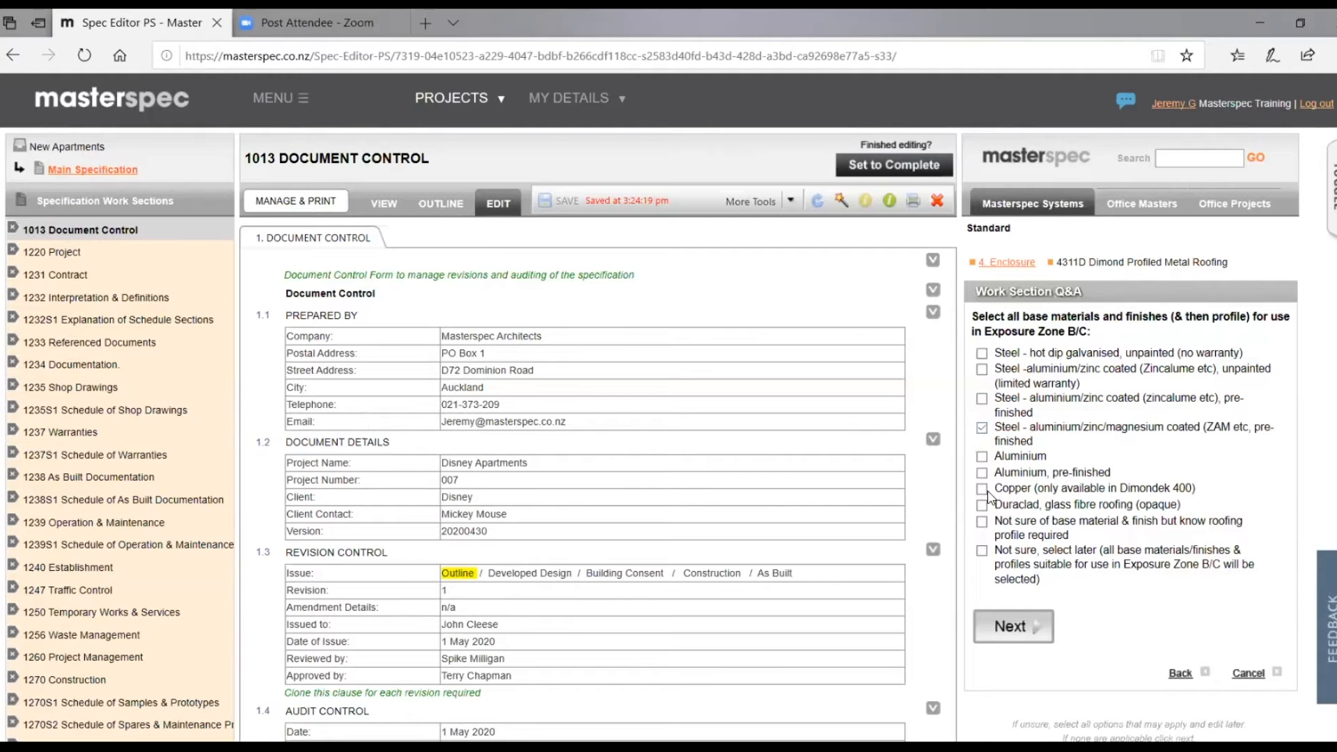
click(1014, 627)
click(982, 367)
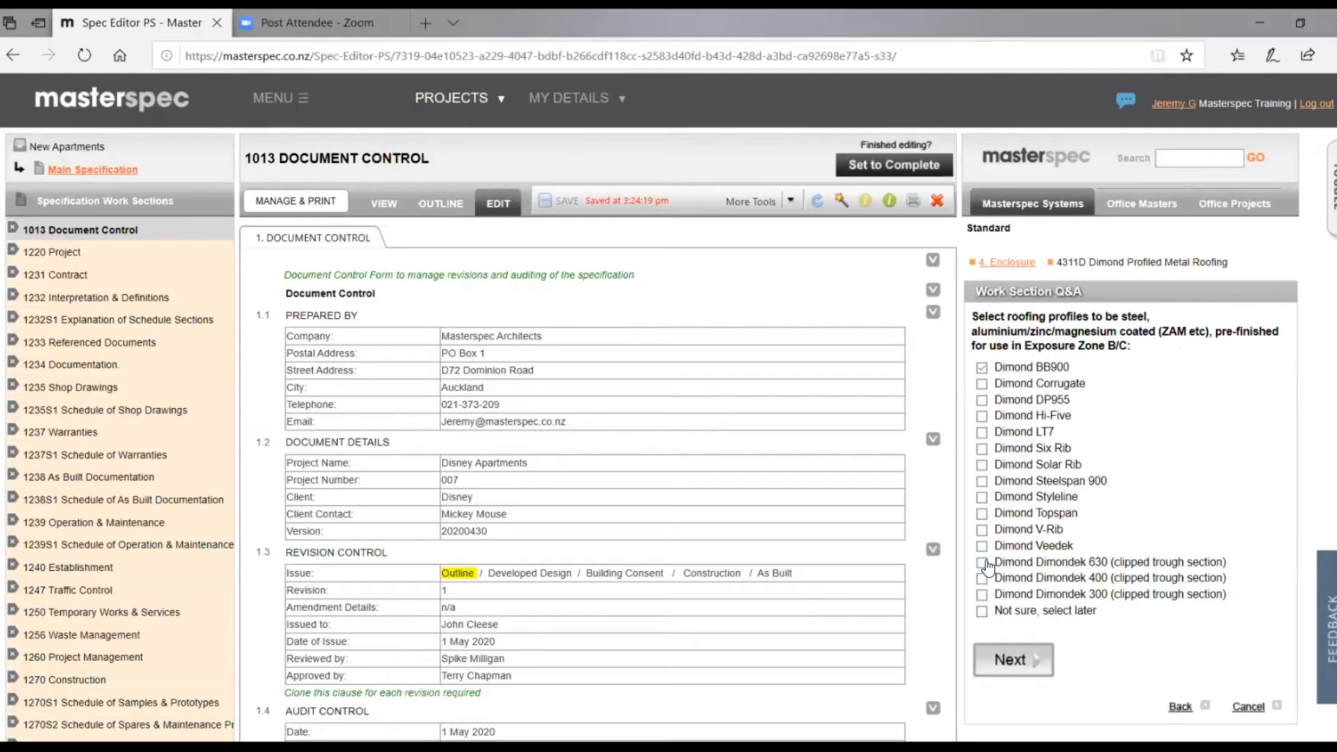
click(1014, 660)
Answer that specific wind design to AS/NZS 1170.2 is required and photovoltaic is not, and add the roofing section to the document.
click(982, 371)
click(1013, 419)
click(990, 370)
click(1014, 435)
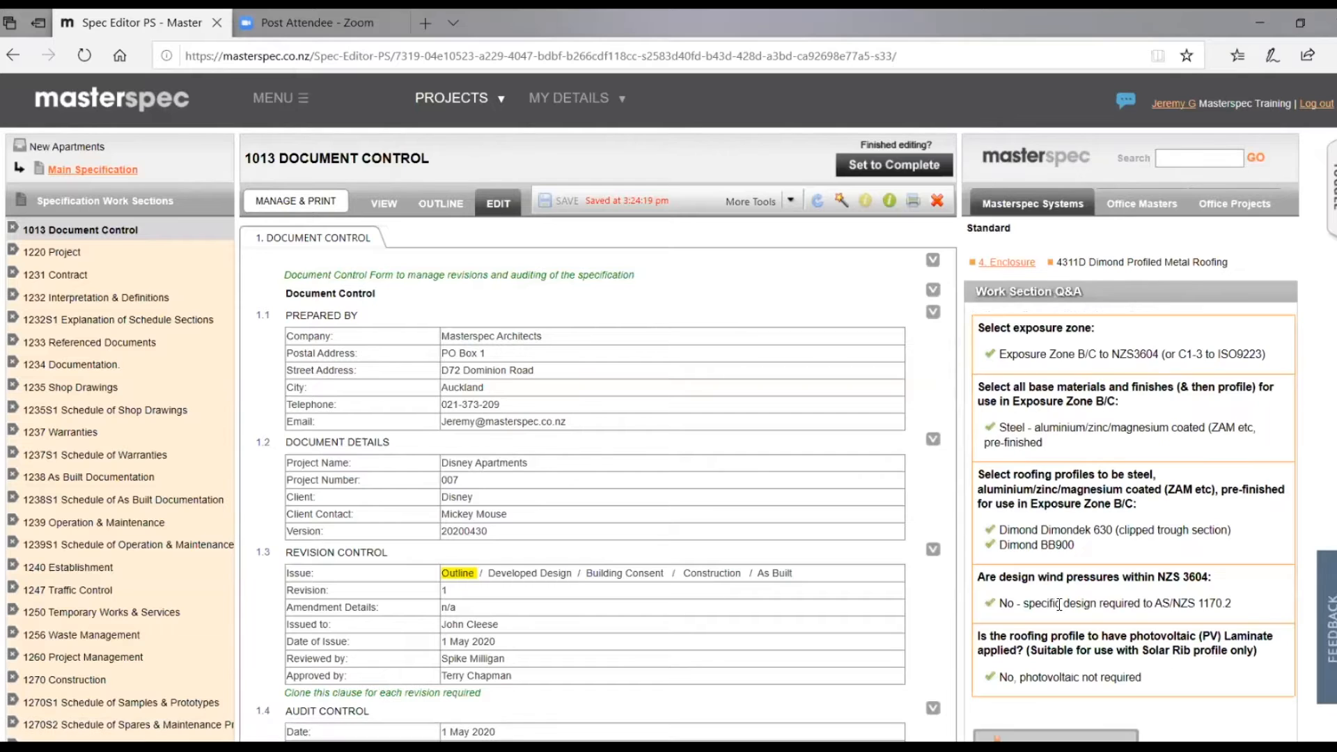
scroll(1083, 670, down, 2)
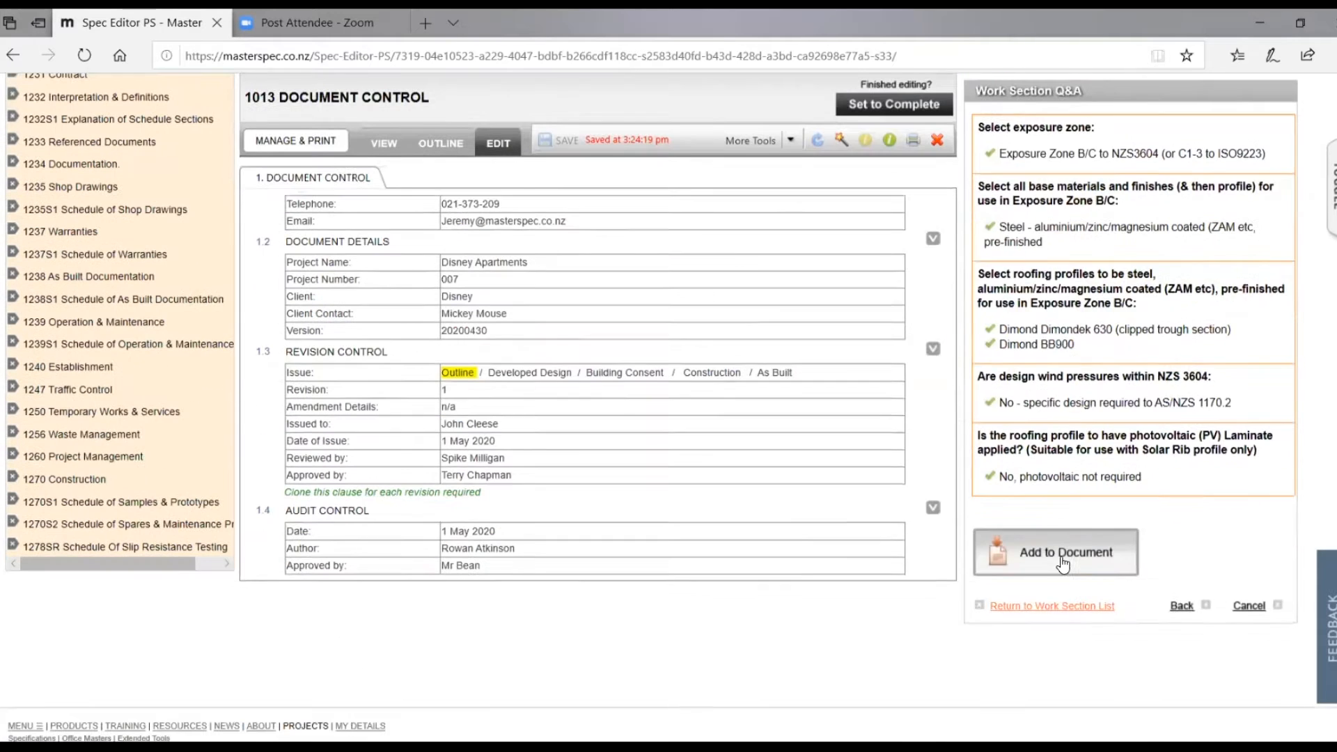
click(1062, 566)
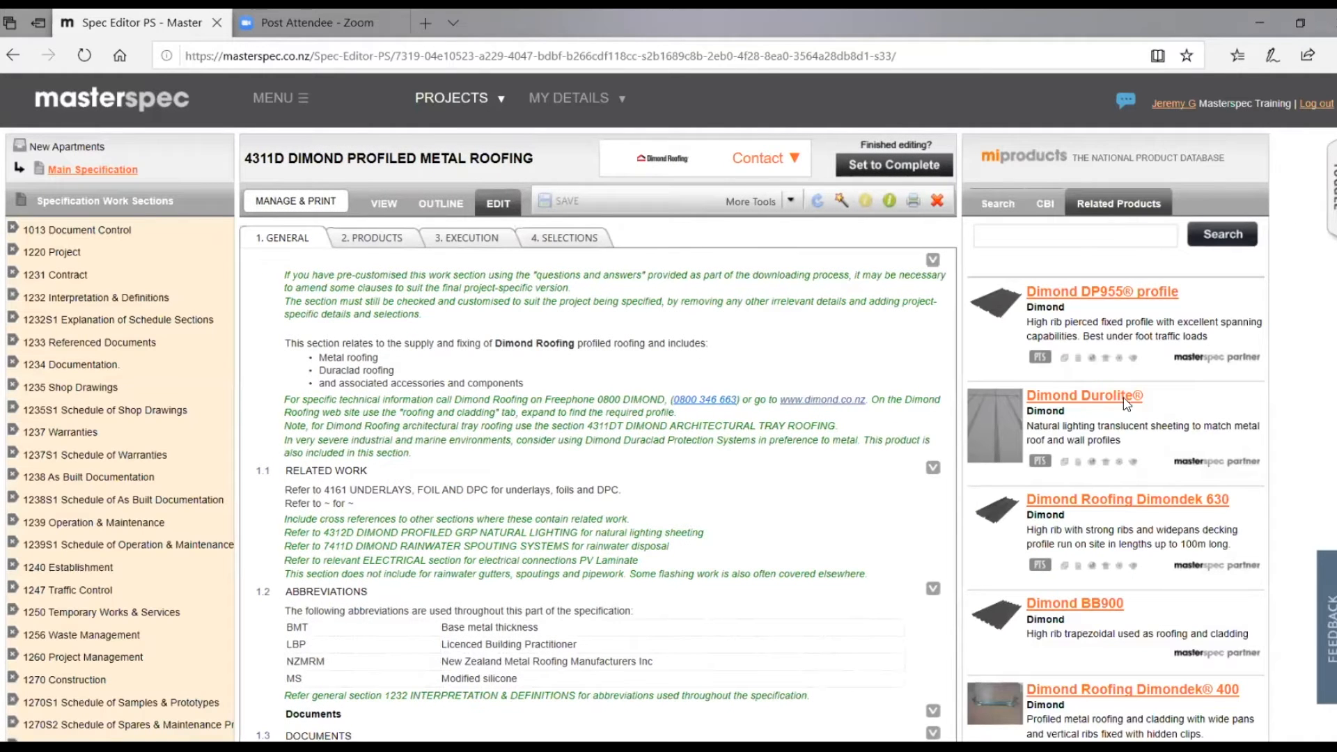
Add the related product Dimond Roofing Dimondek 630 to the specification's appendix.
click(1104, 502)
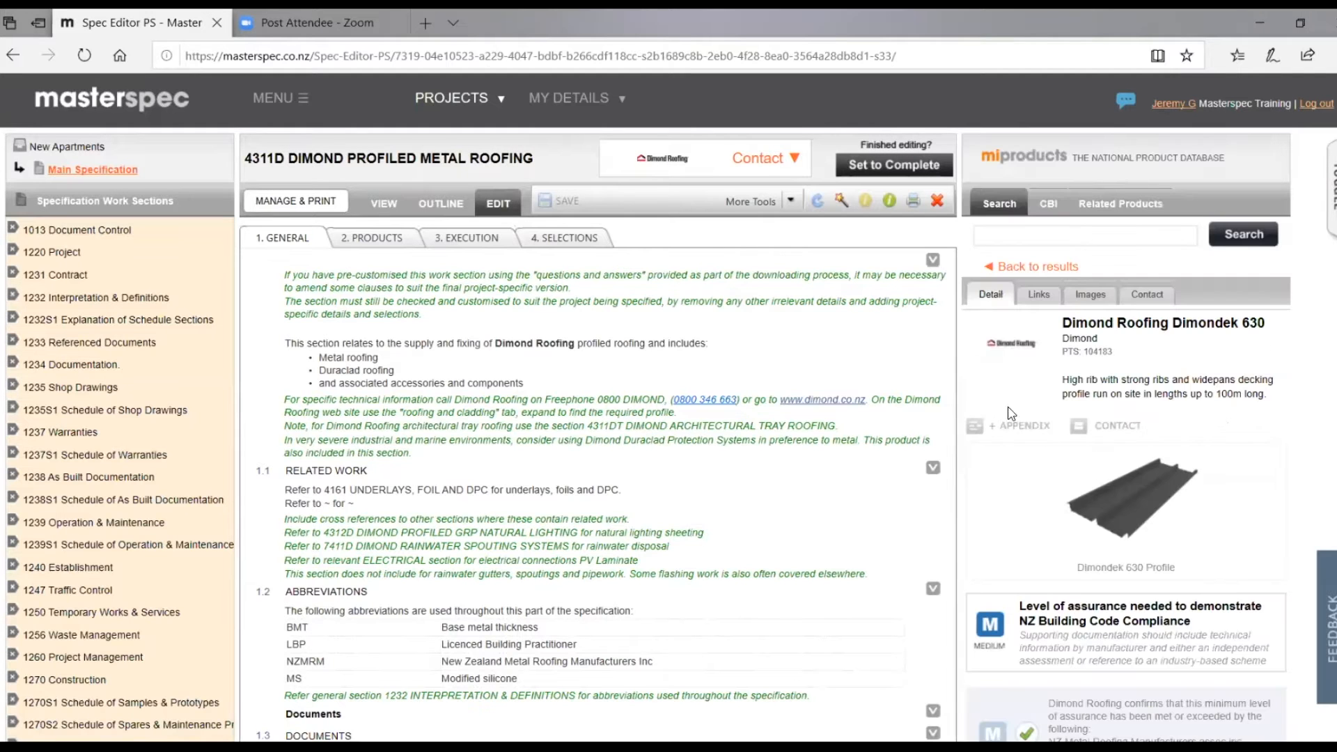
click(1017, 422)
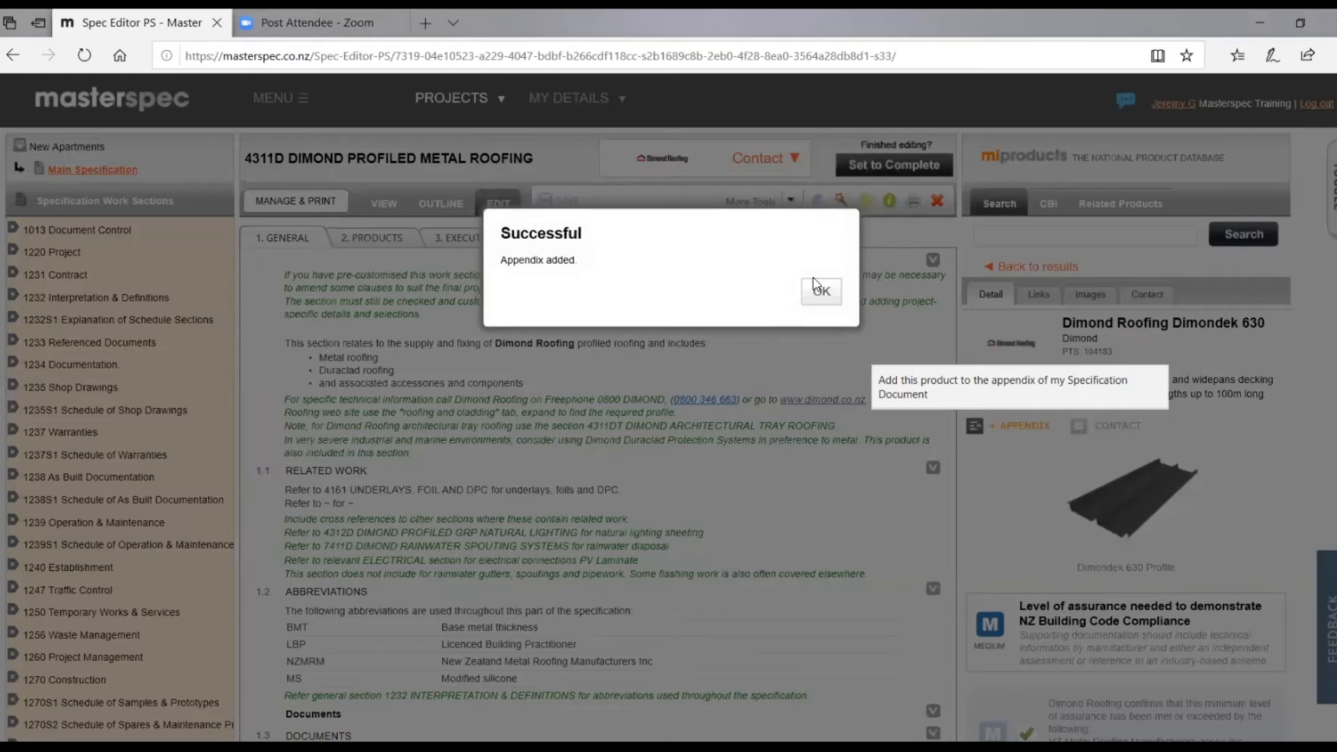
click(822, 293)
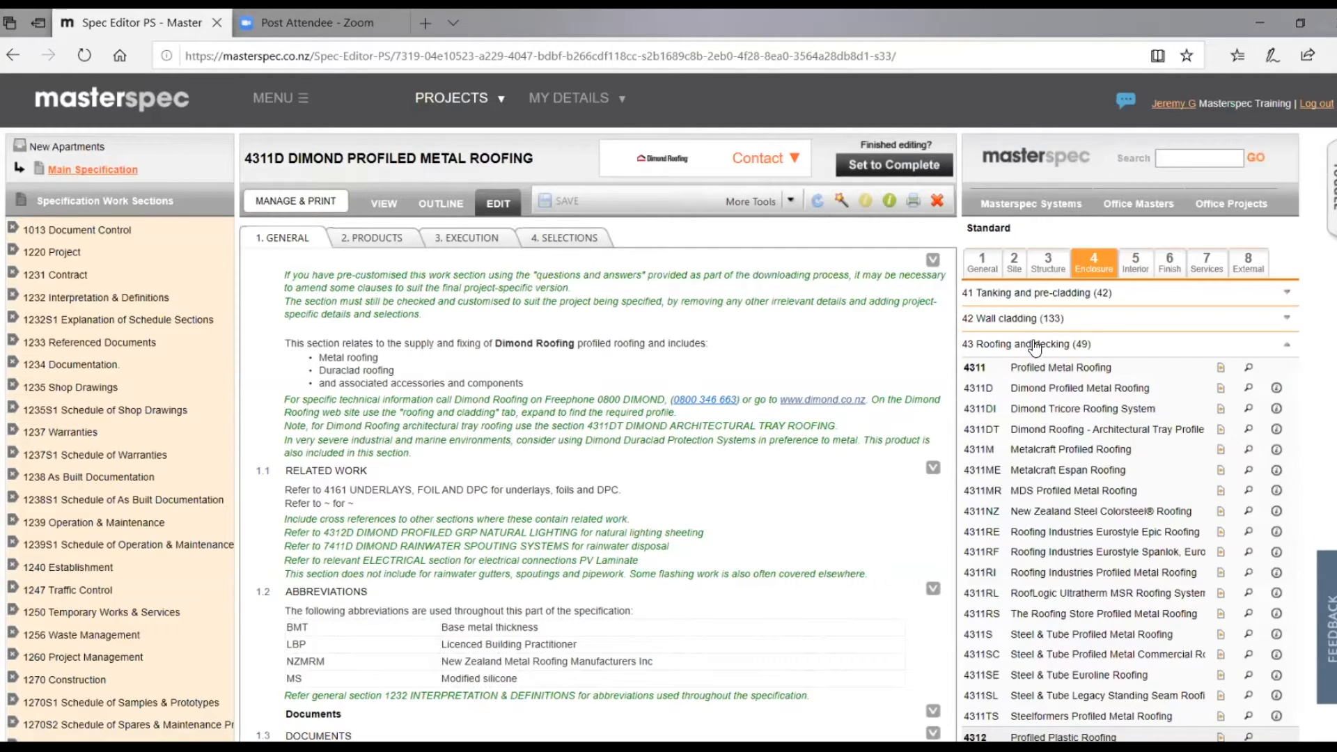
Start the Q&A for 4221HH Hermpac Horizontal Weatherboard Cladding System under Wall cladding, choosing Bevelback and Rebated Bevelback Weatherboard.
click(1036, 345)
click(1025, 319)
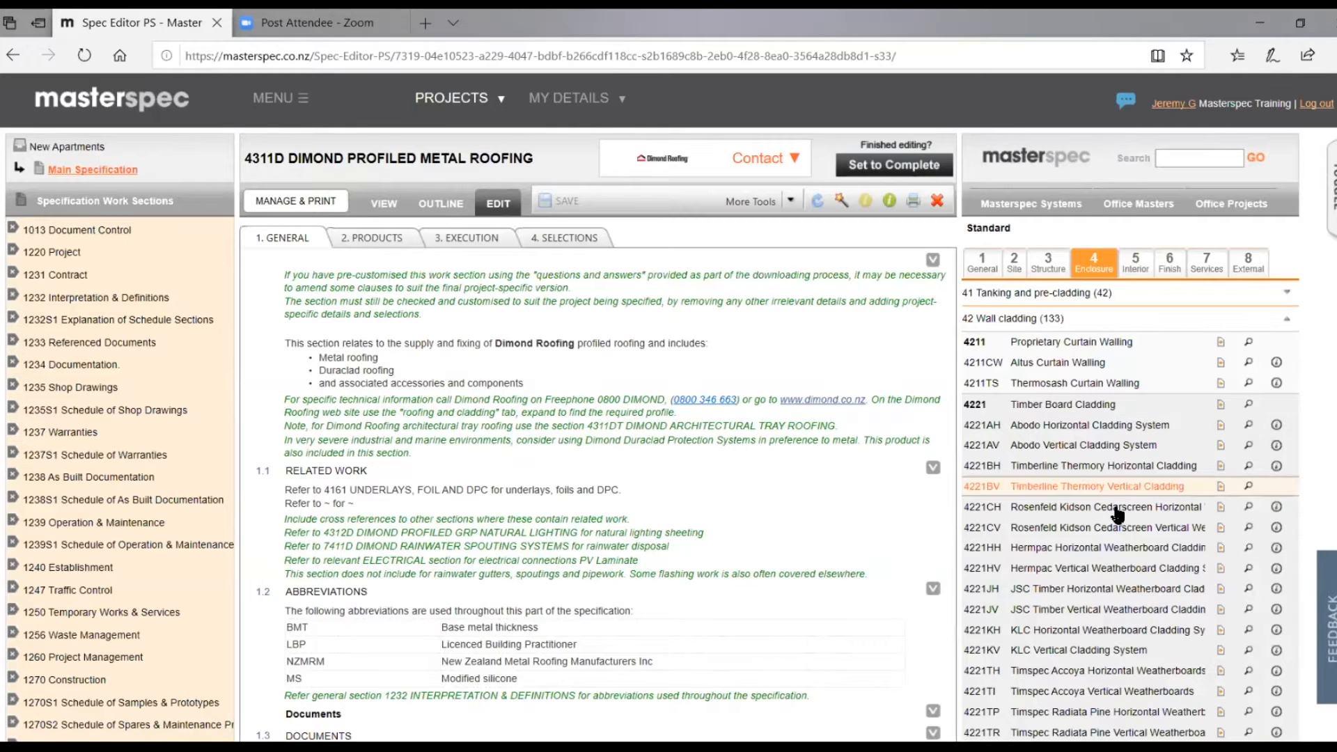
click(1119, 547)
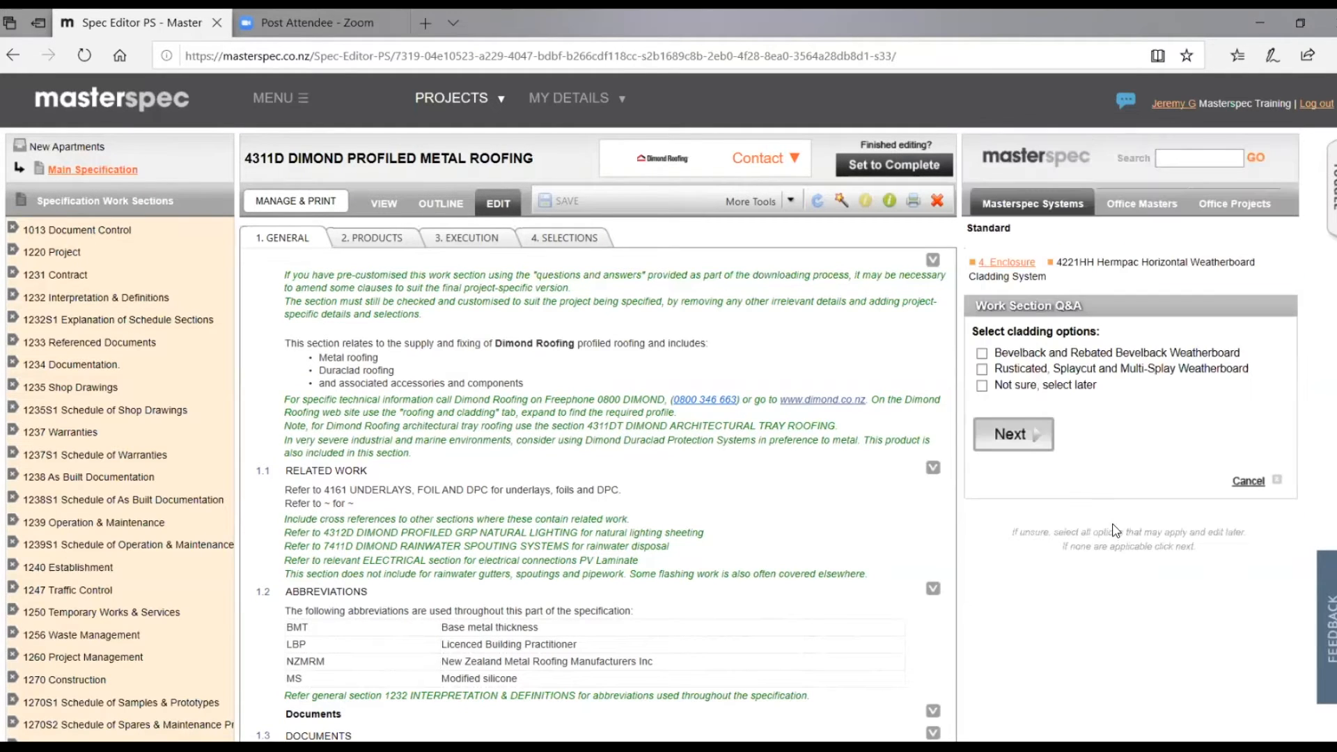
click(982, 355)
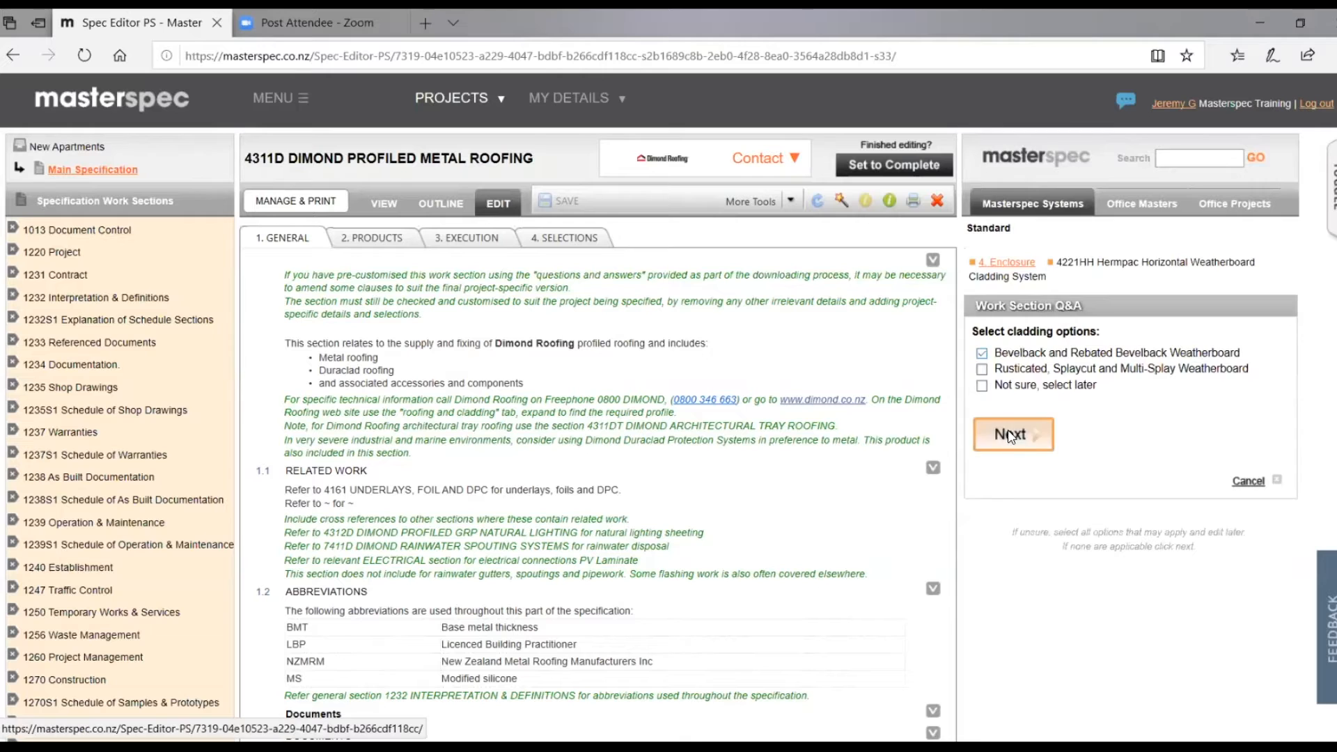
click(1008, 435)
Choose Western Red Cedar with the factory Machinecoat oil/stain finish and require a Certificate of Sustainability.
click(982, 368)
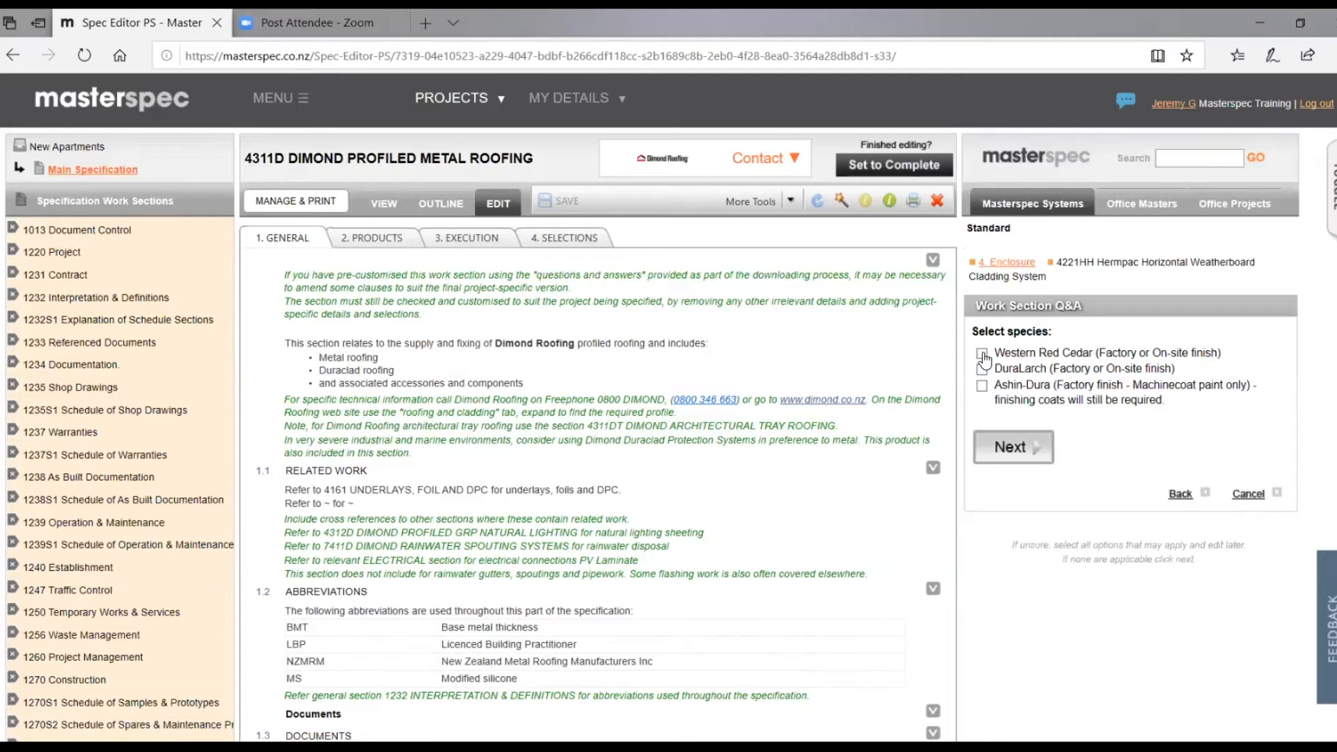
click(1038, 450)
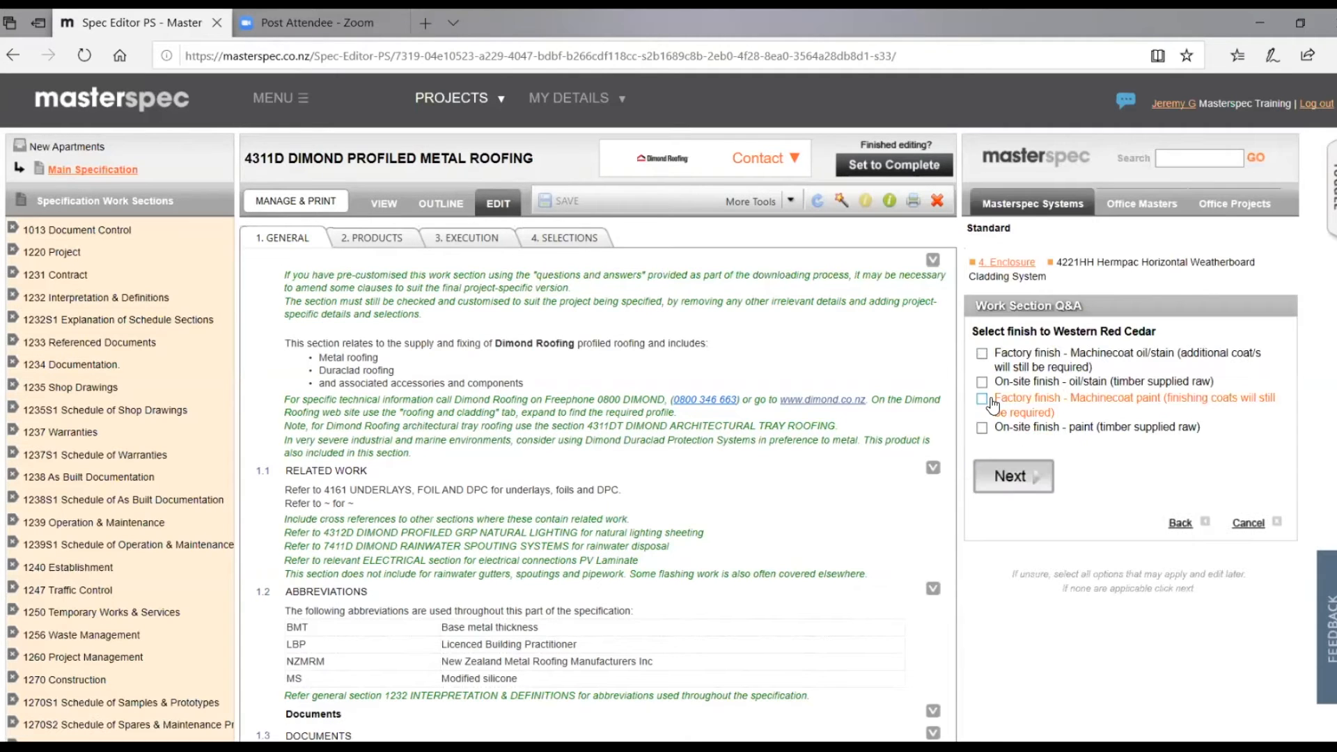
click(983, 355)
click(1021, 476)
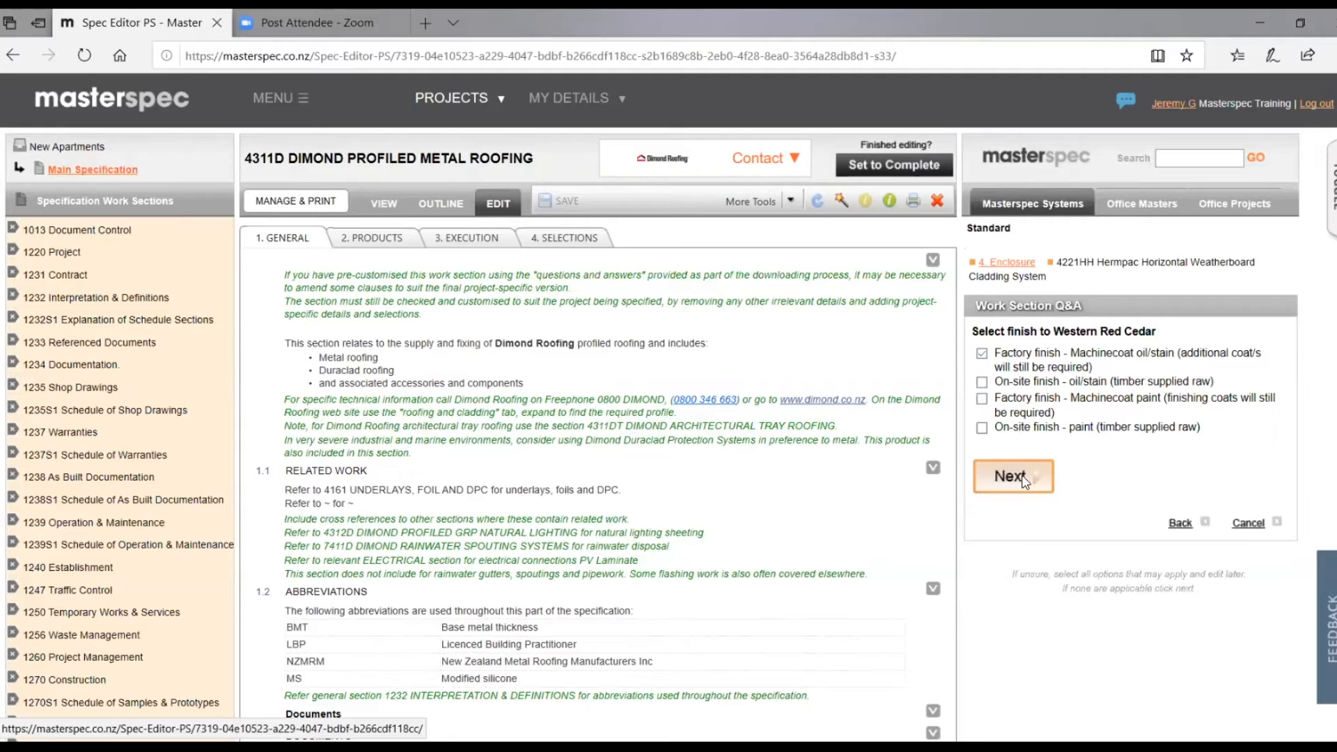
click(982, 368)
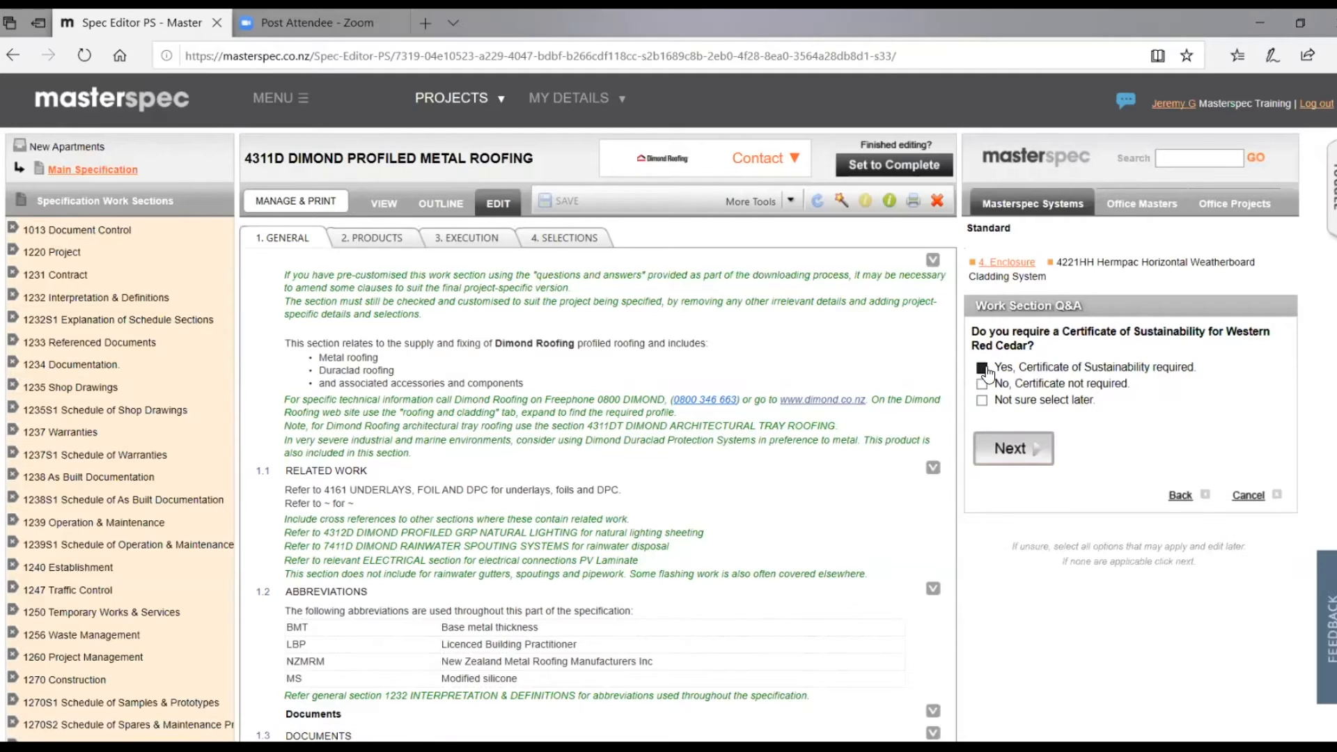
click(1024, 453)
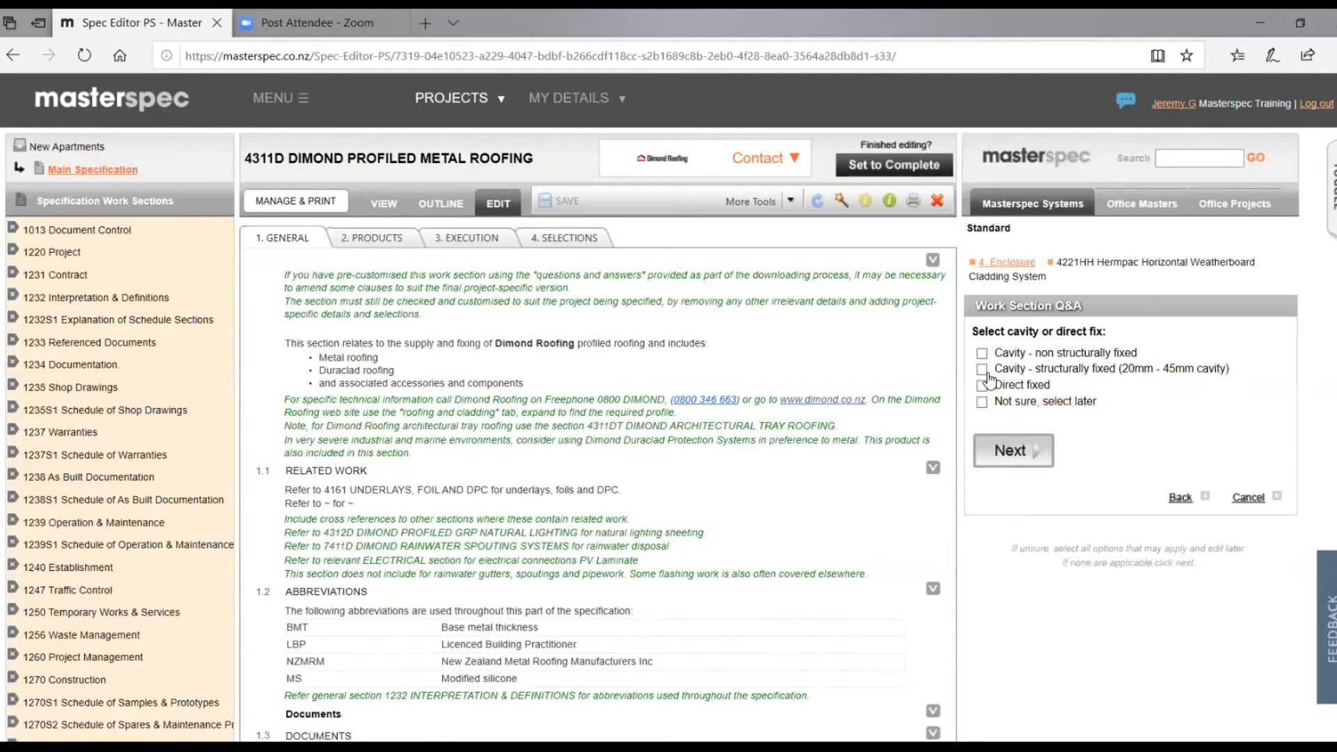
Choose a non structurally fixed cavity, Radiata Pine exterior cavity wall battens and stainless steel nails, and add the cladding section to the document.
click(982, 354)
click(1014, 450)
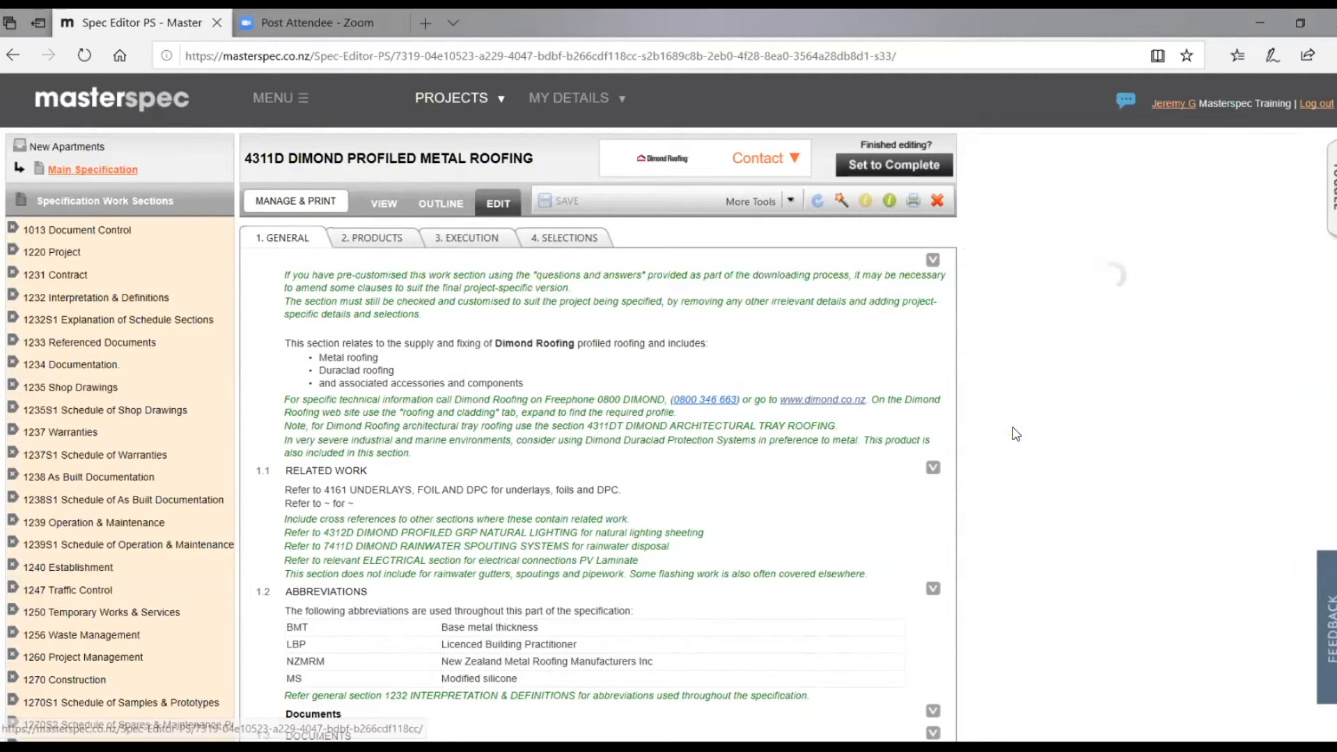
click(982, 354)
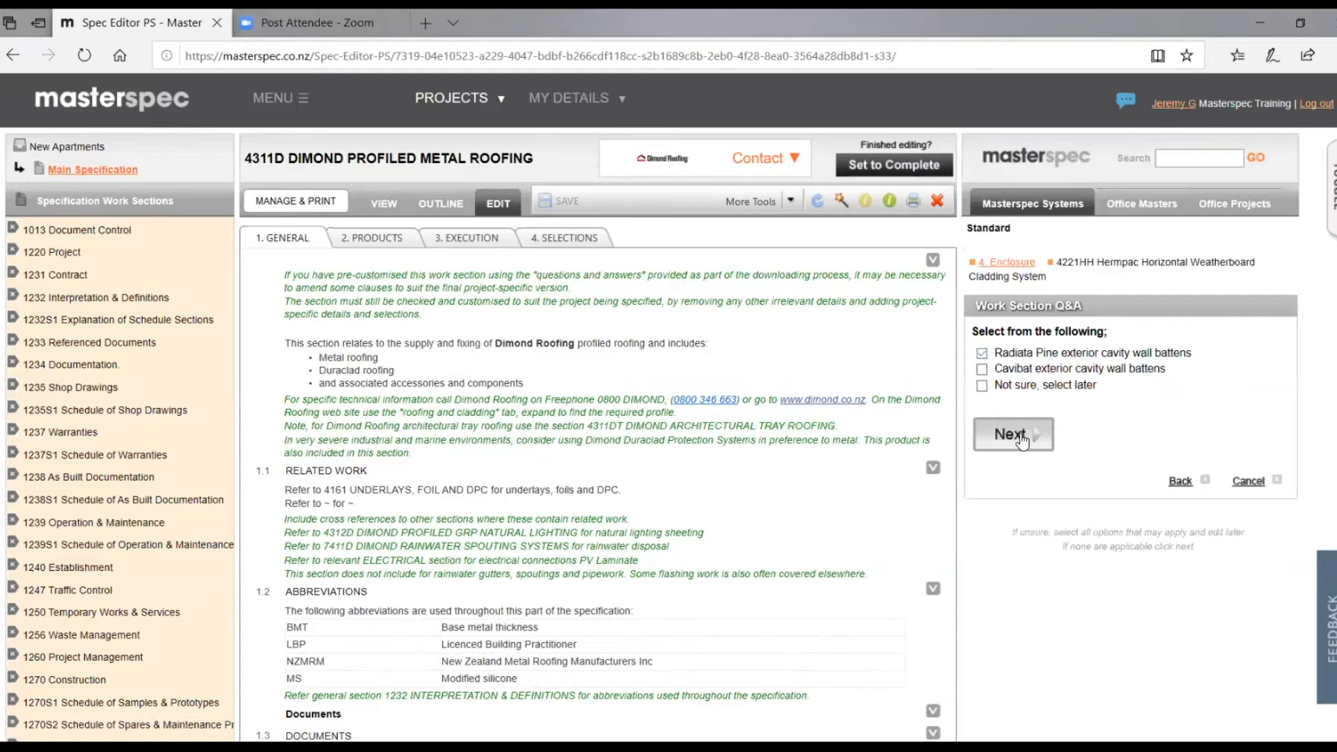
click(1021, 437)
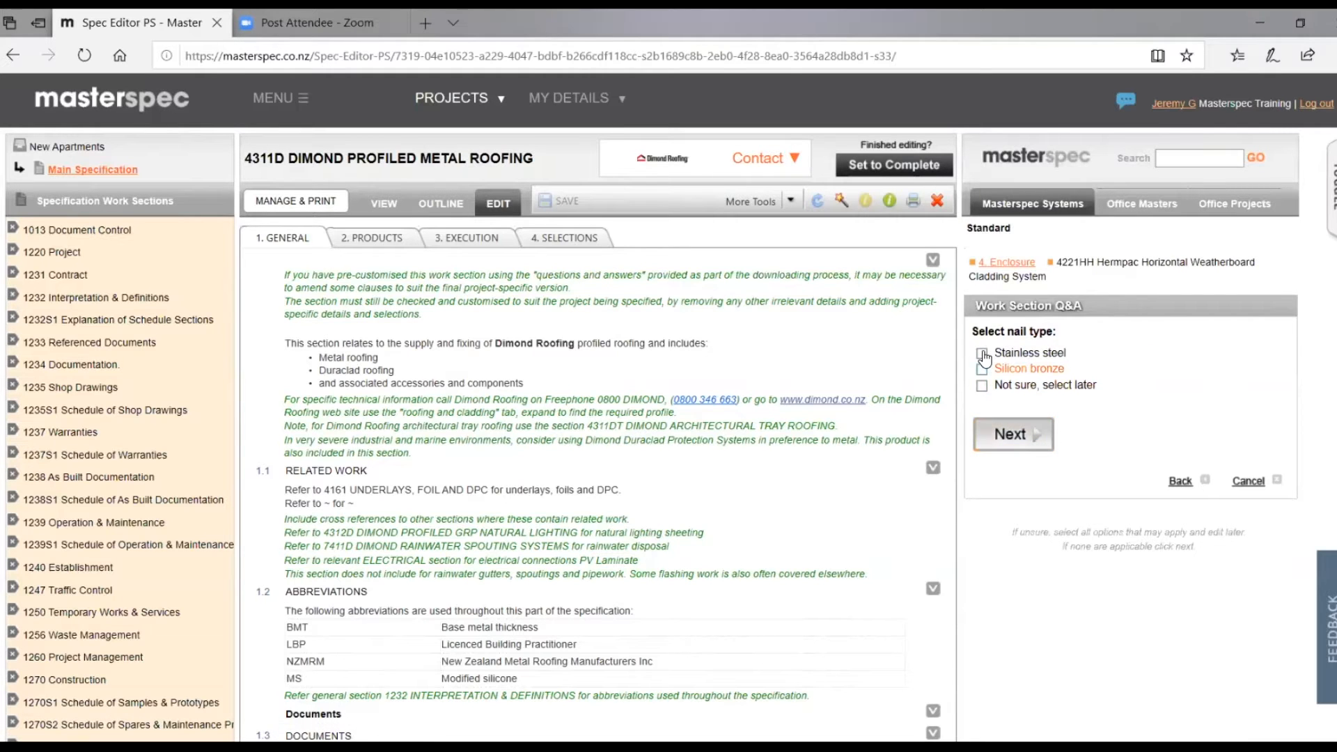
click(1016, 435)
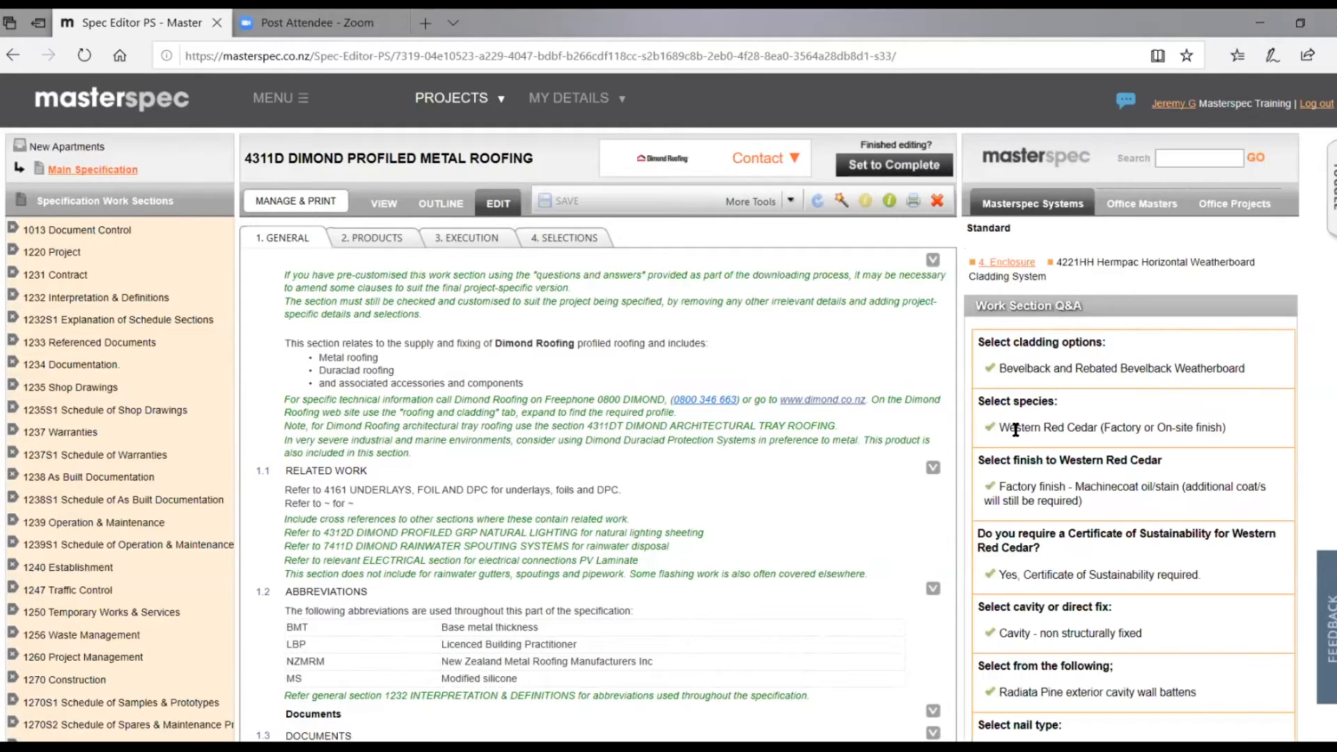
scroll(1080, 436, down, 5)
click(1066, 425)
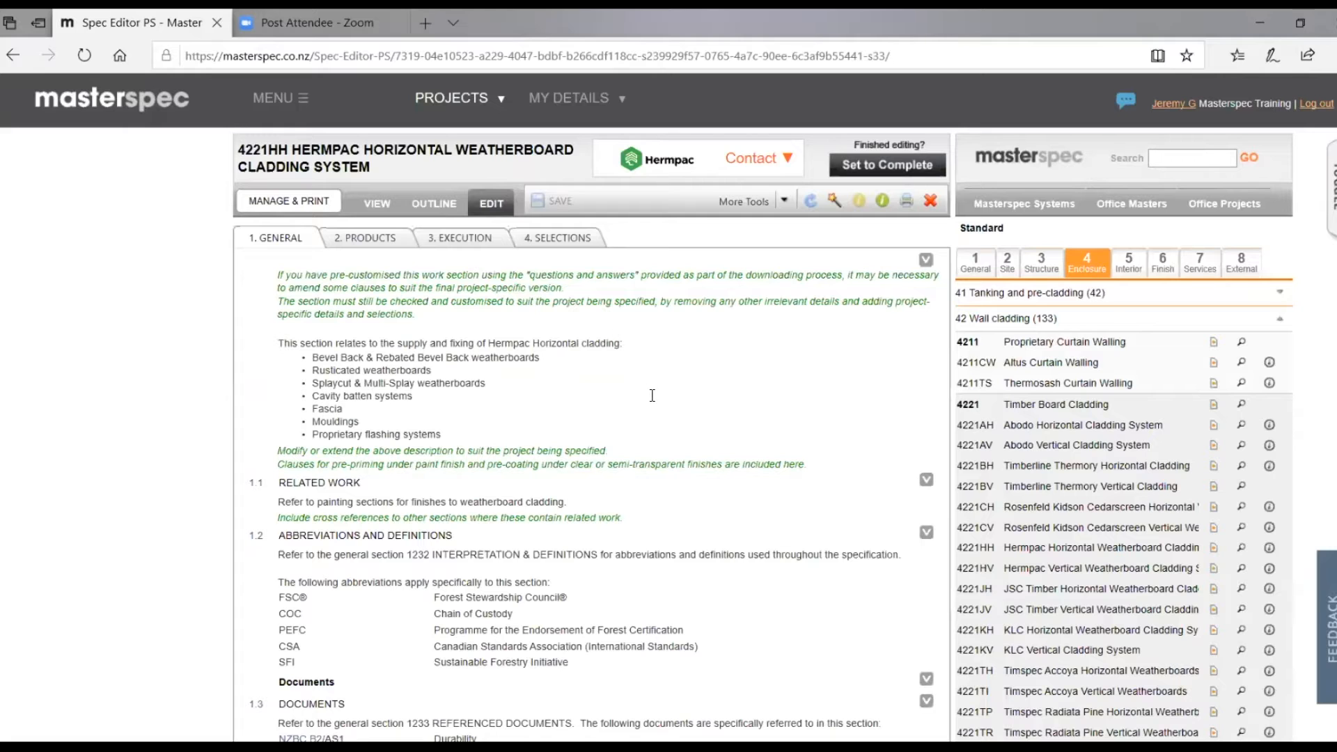
Start a work section support request to Hermpac for the 4221HH section, choosing the Edit type of support.
click(752, 171)
click(709, 201)
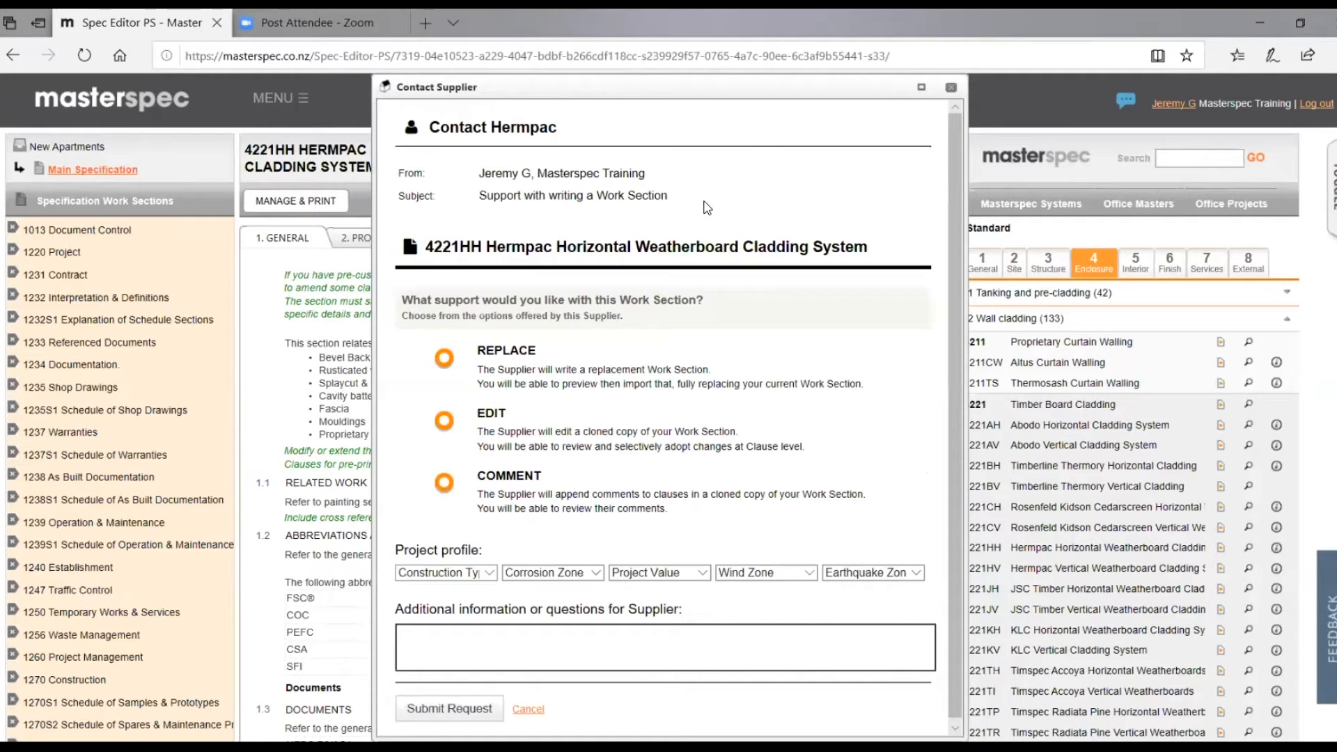
click(450, 421)
scroll(659, 408, down, 1)
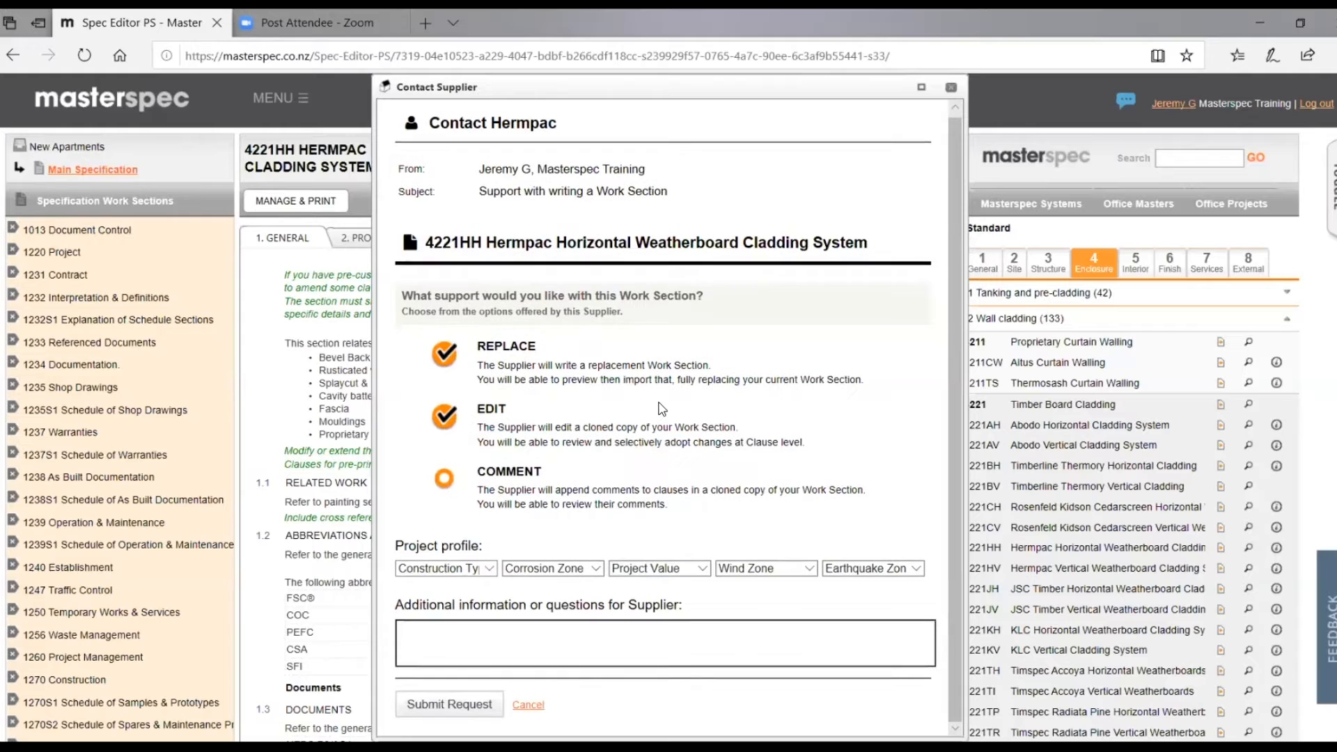
scroll(478, 589, down, 3)
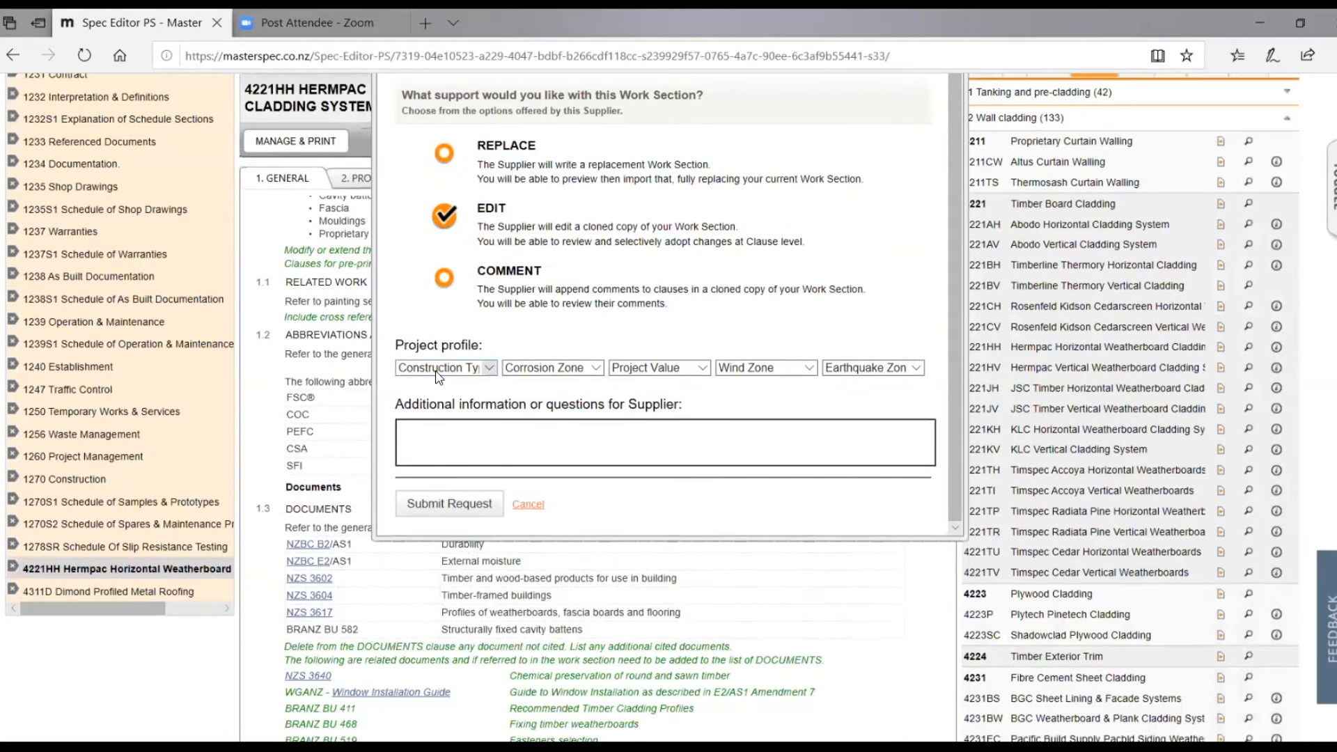
Set the request's project profile to Commercial Project, corrosion Zone B, value Up to $5M, High Wind Zone and earthquake Zone 1.
click(446, 368)
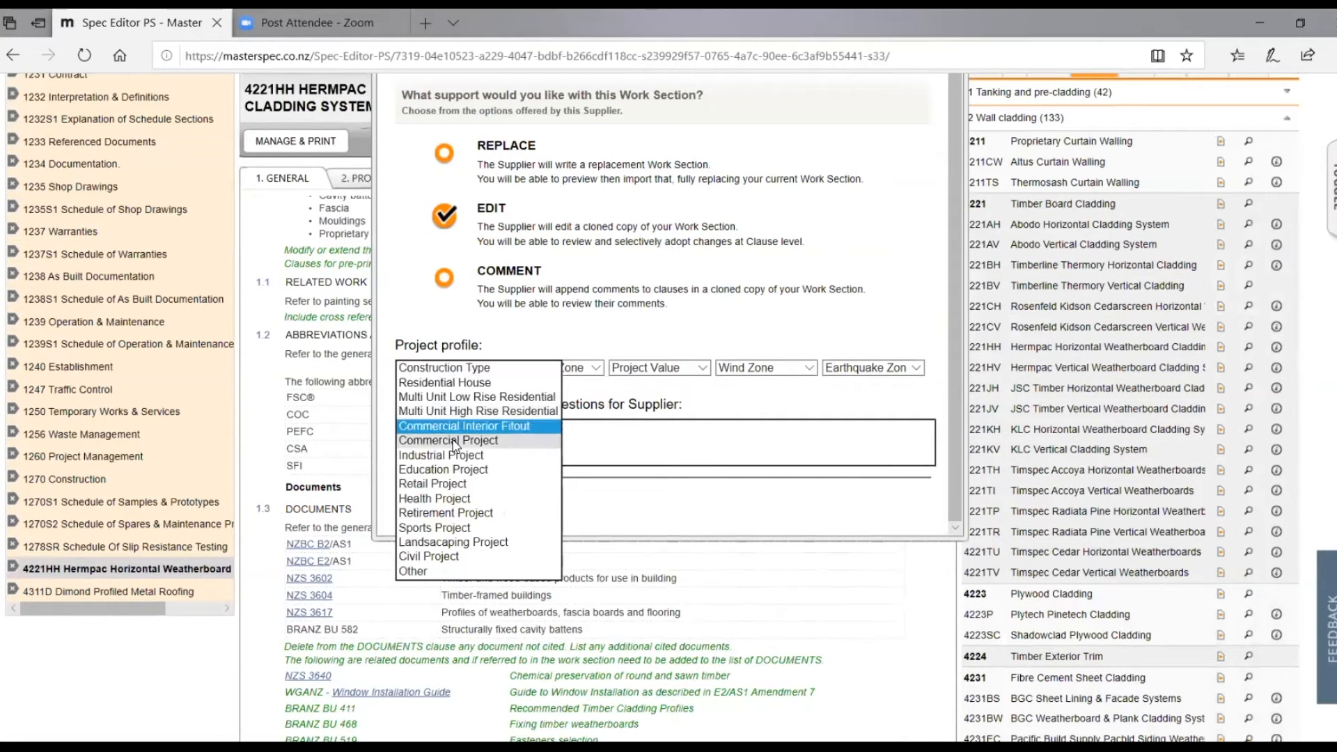
click(456, 440)
click(562, 369)
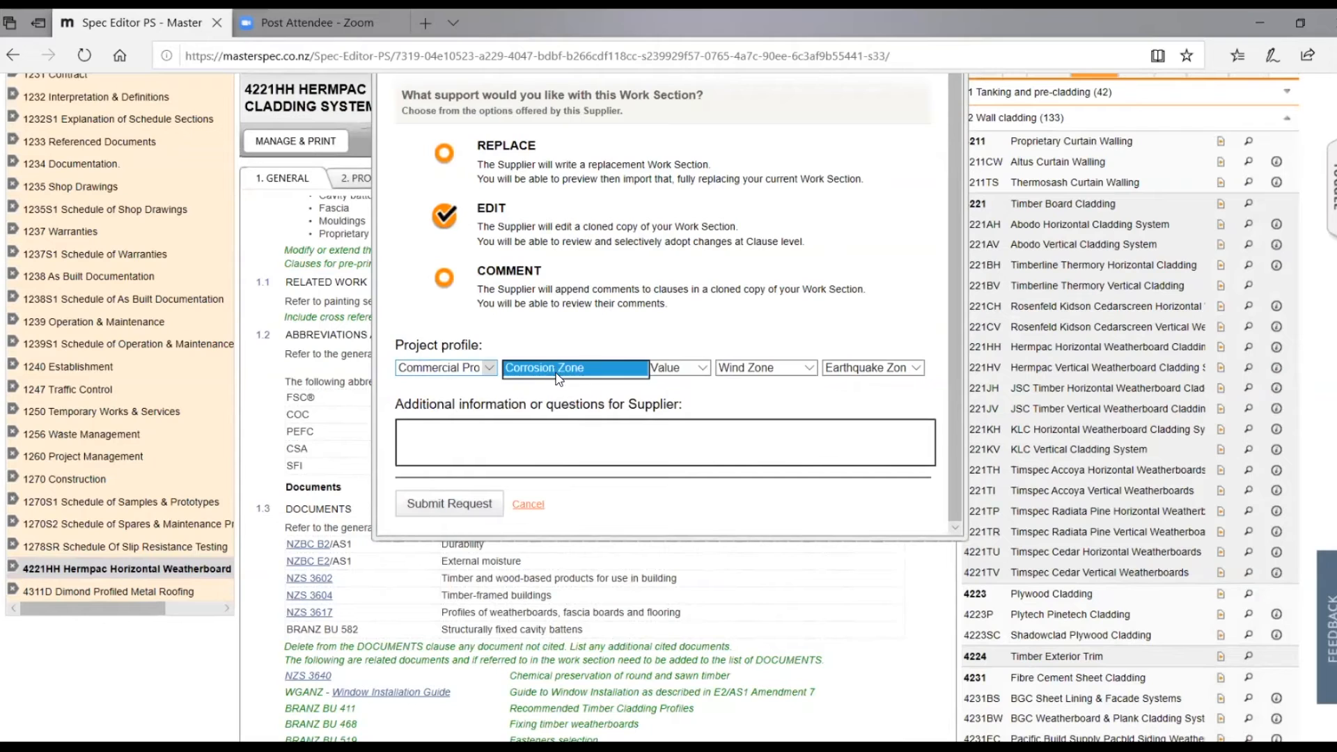
click(629, 380)
click(660, 368)
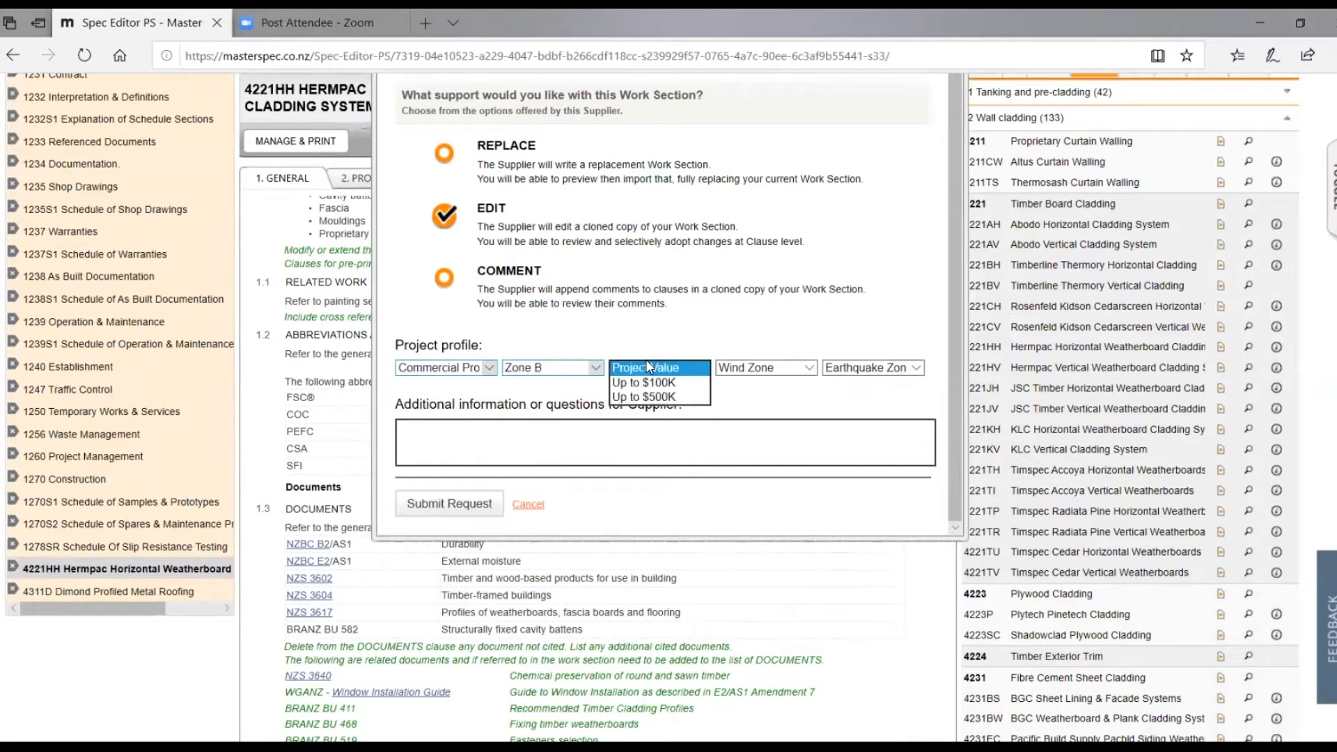
click(651, 425)
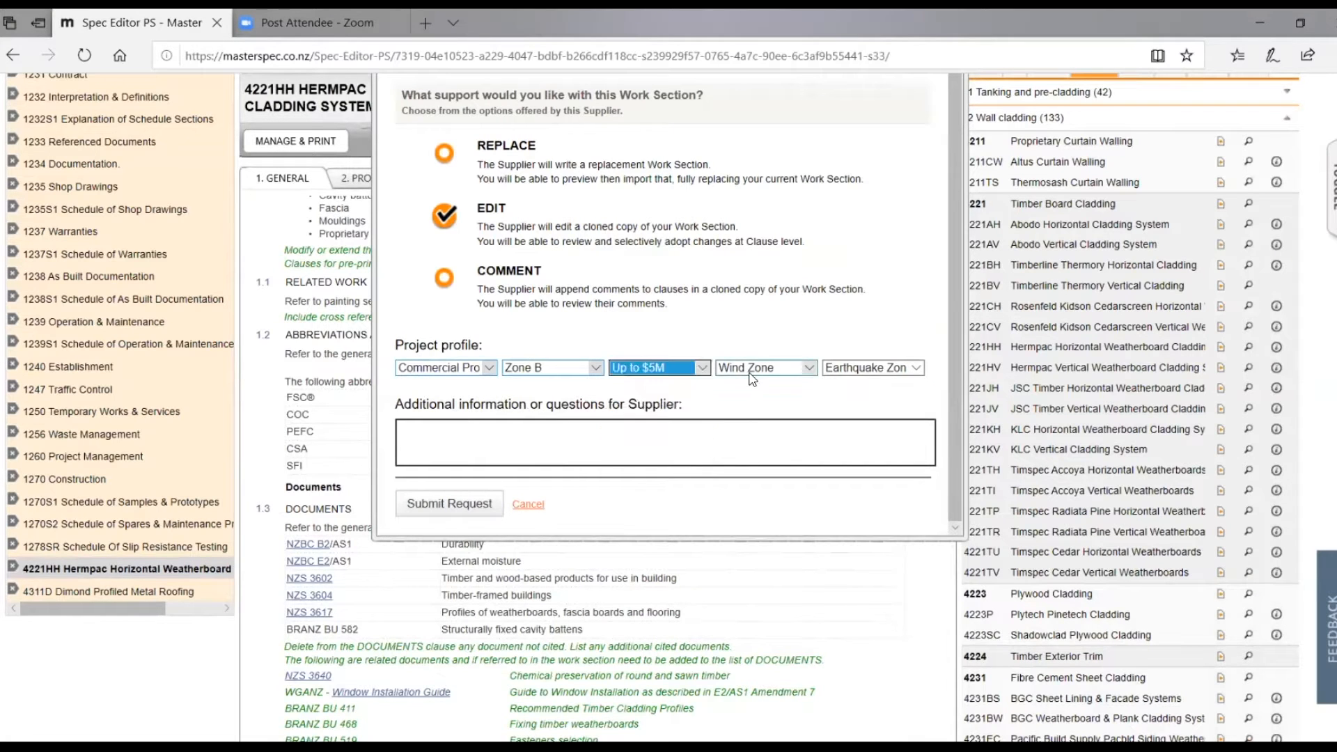
click(752, 375)
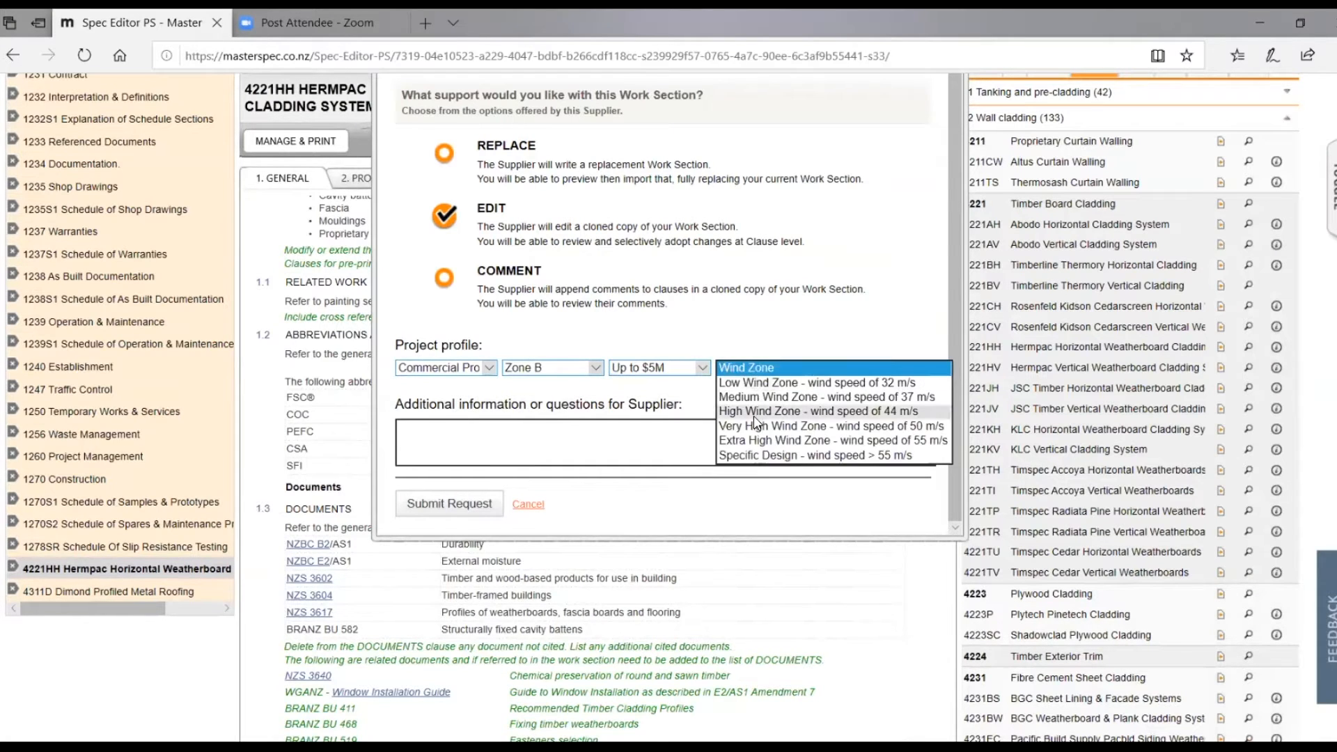
click(759, 414)
click(852, 366)
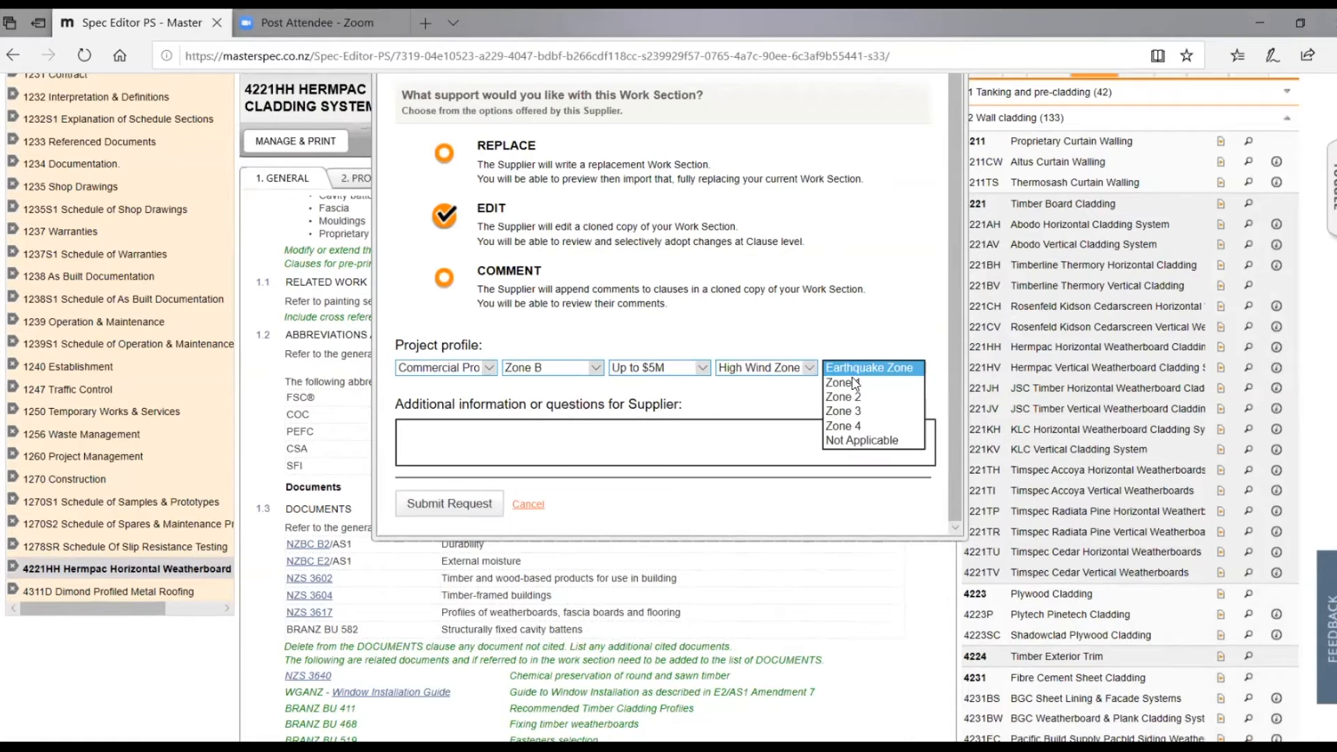
click(851, 386)
Add the supplier question "DEMO - Will I need to use heavier fixings in a high wind zone" and submit the request.
click(473, 455)
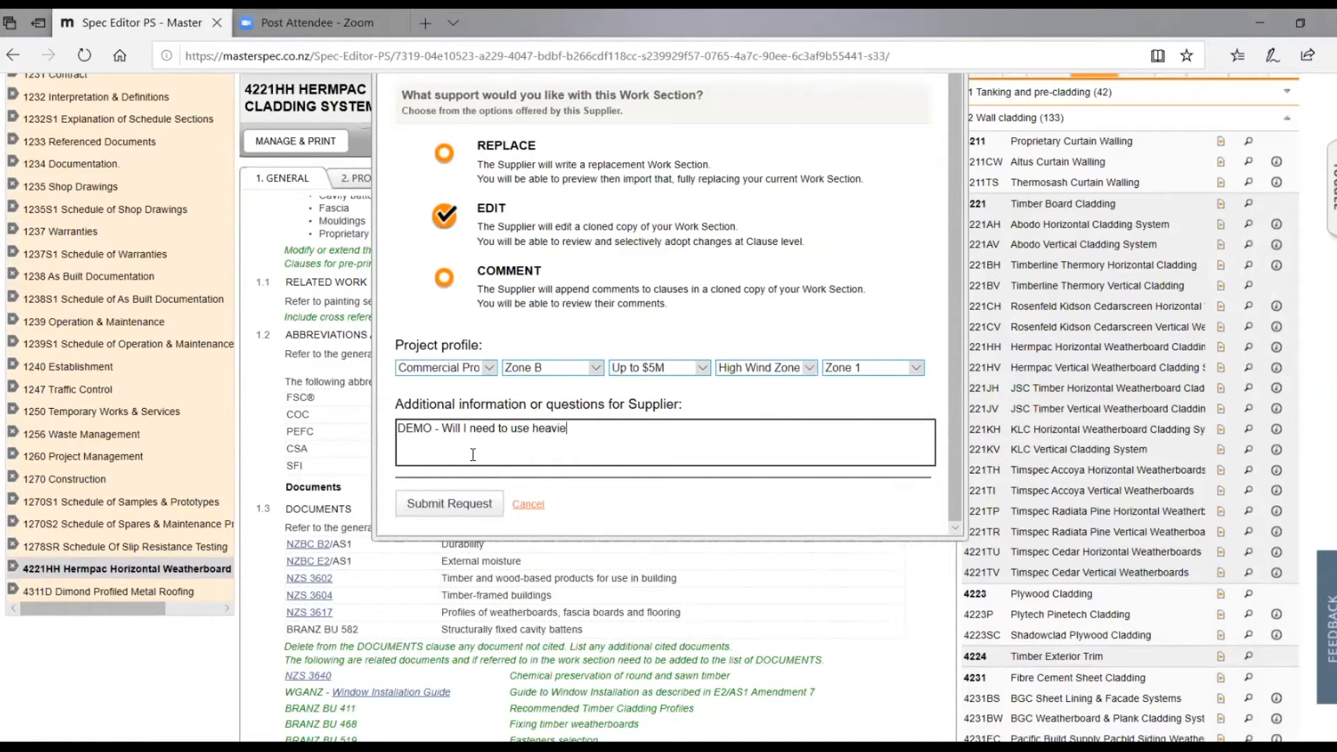
text(ngs)
text(one)
click(464, 515)
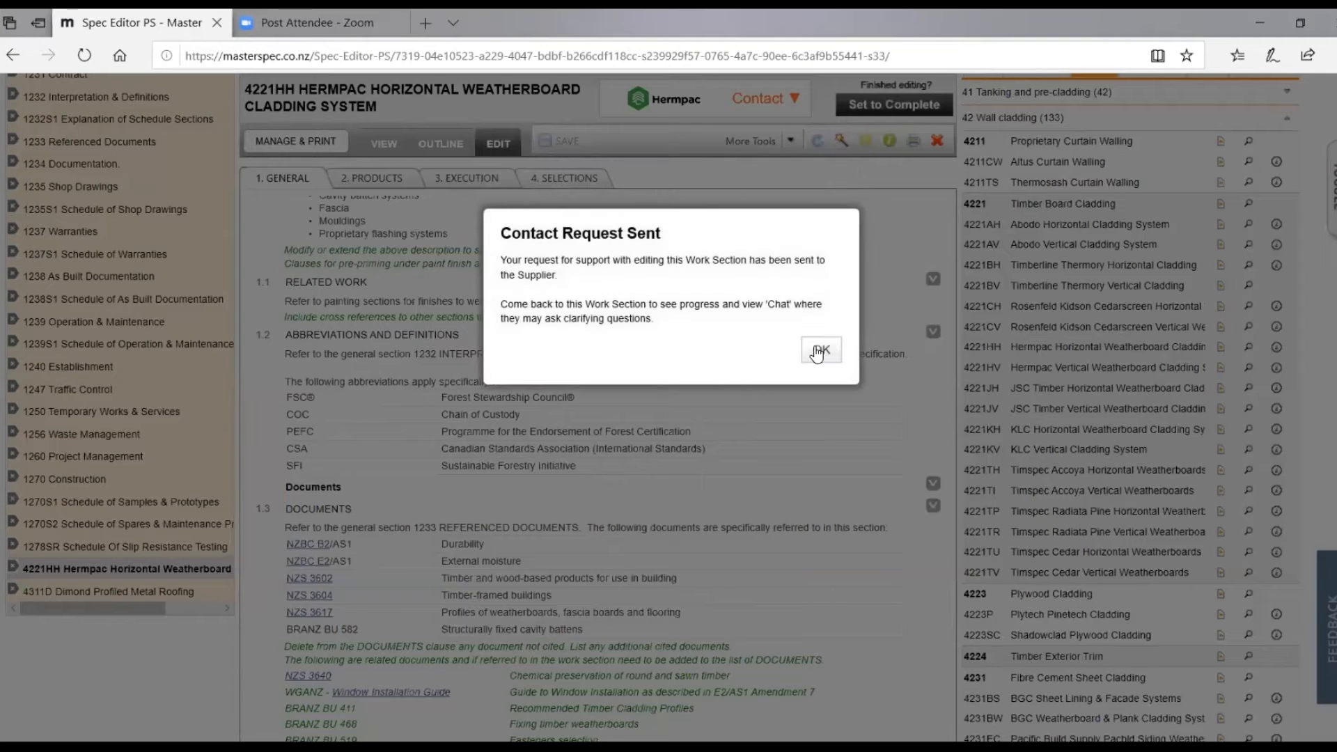
click(814, 348)
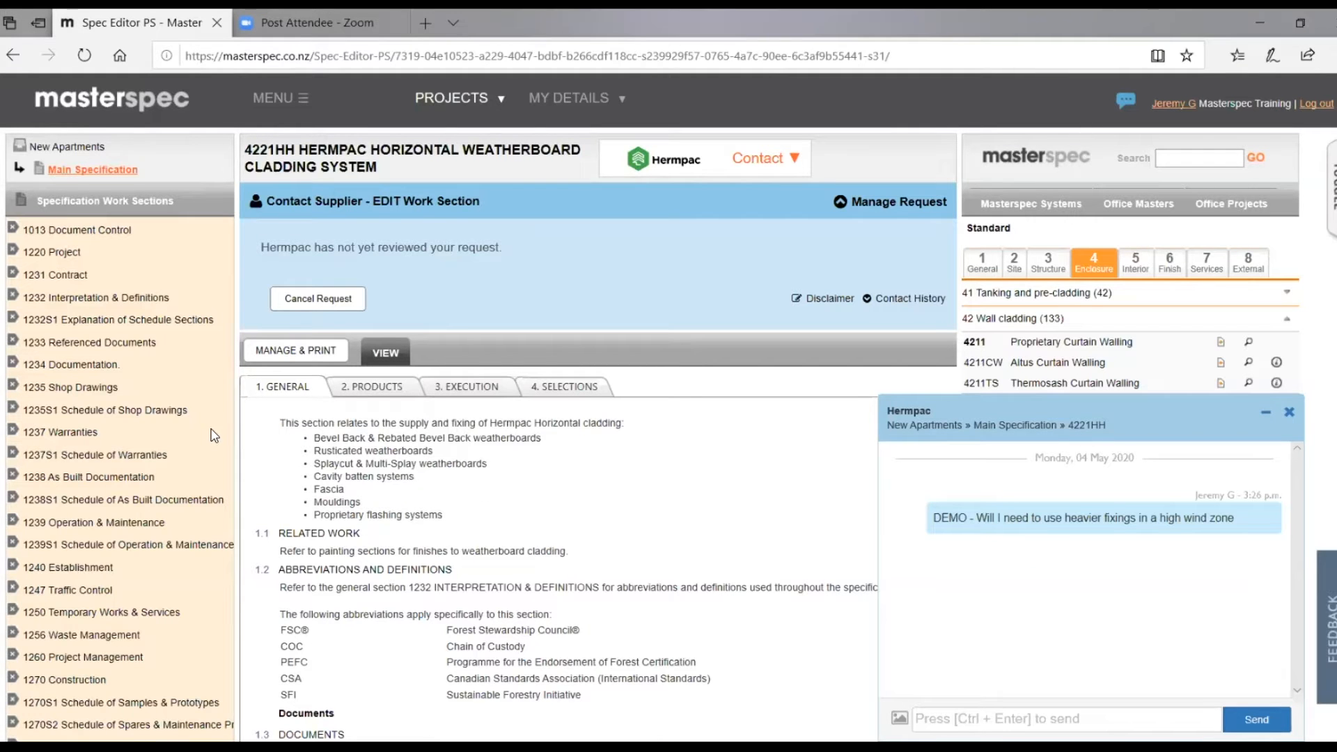
Open the Main Specification of the New Apartments project created 30 April 2020 from the project list.
scroll(199, 397, down, 3)
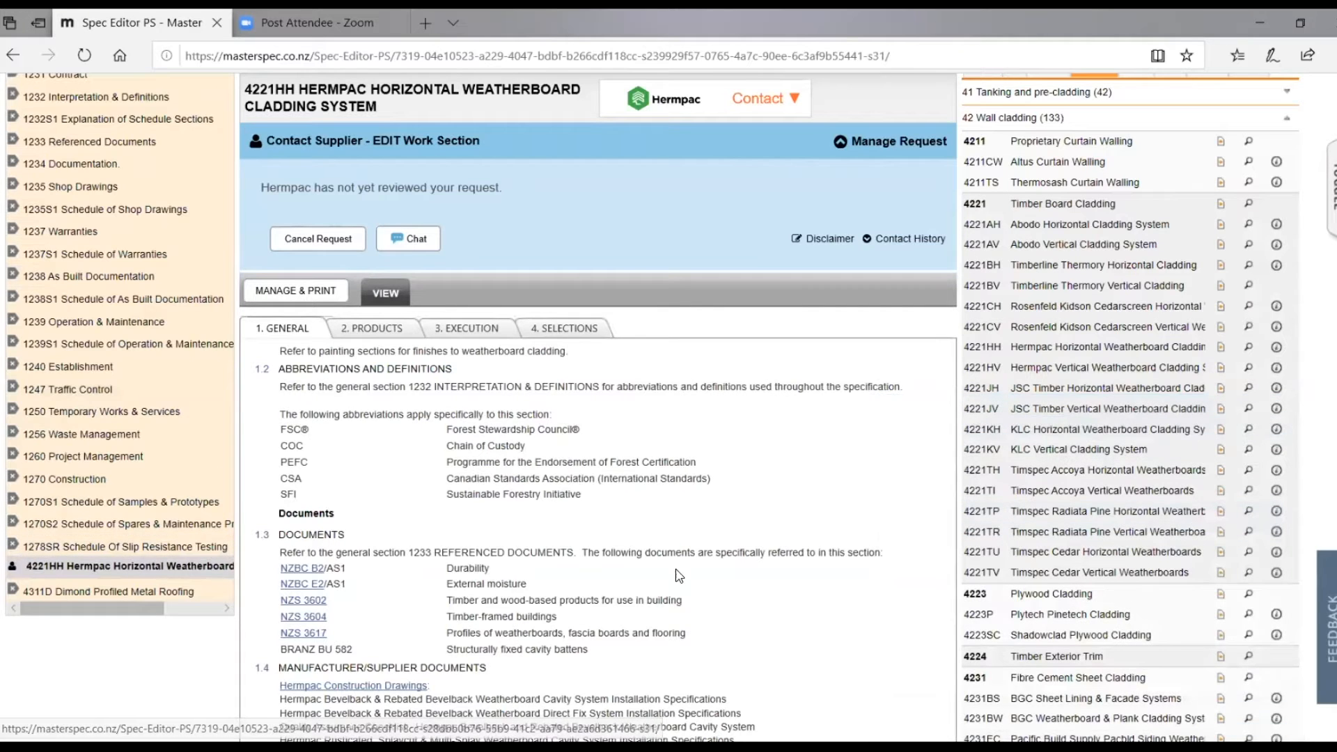
scroll(665, 563, up, 3)
click(449, 82)
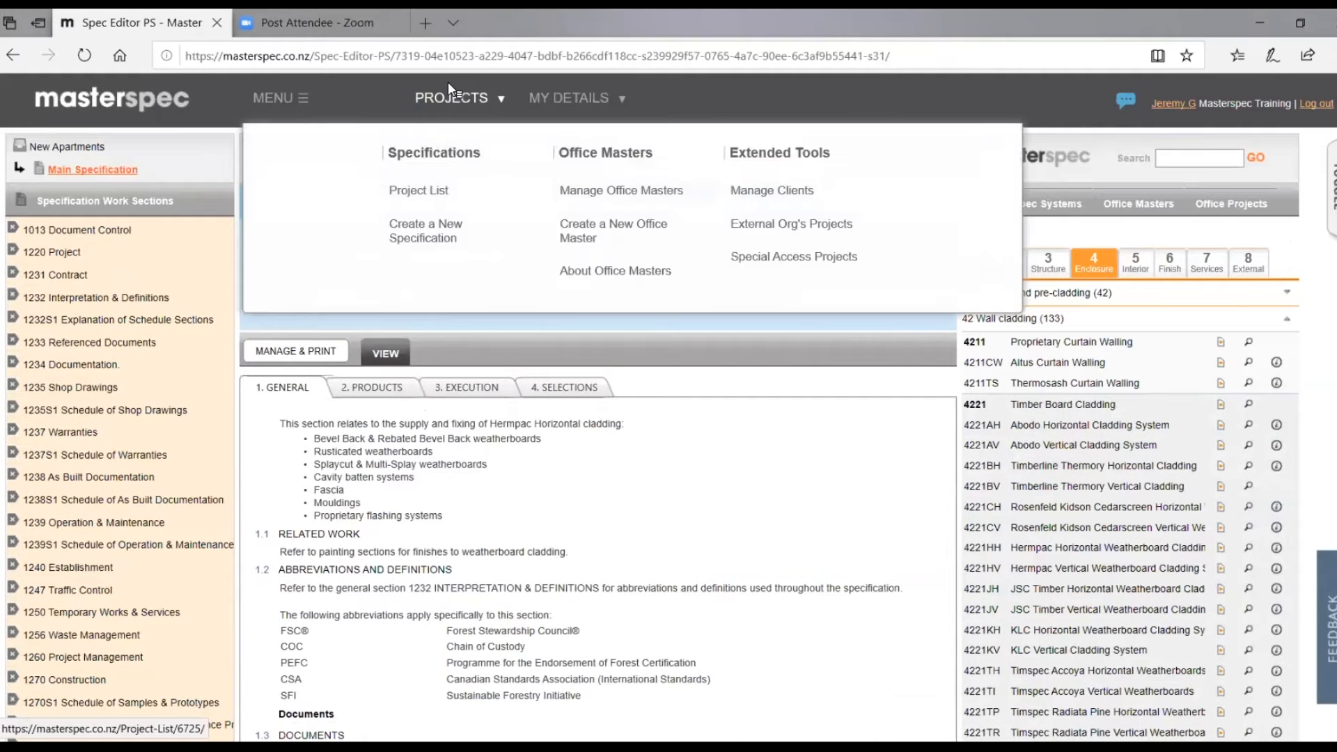
click(432, 200)
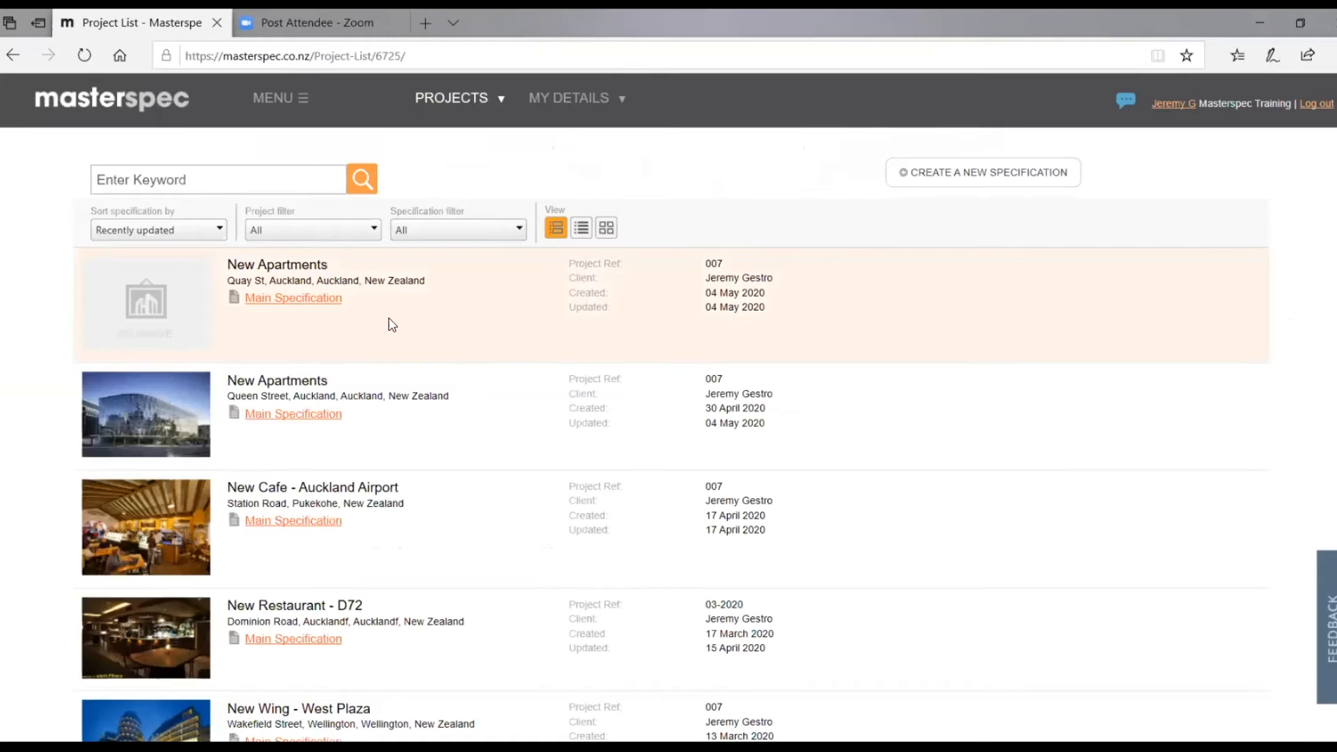
click(271, 415)
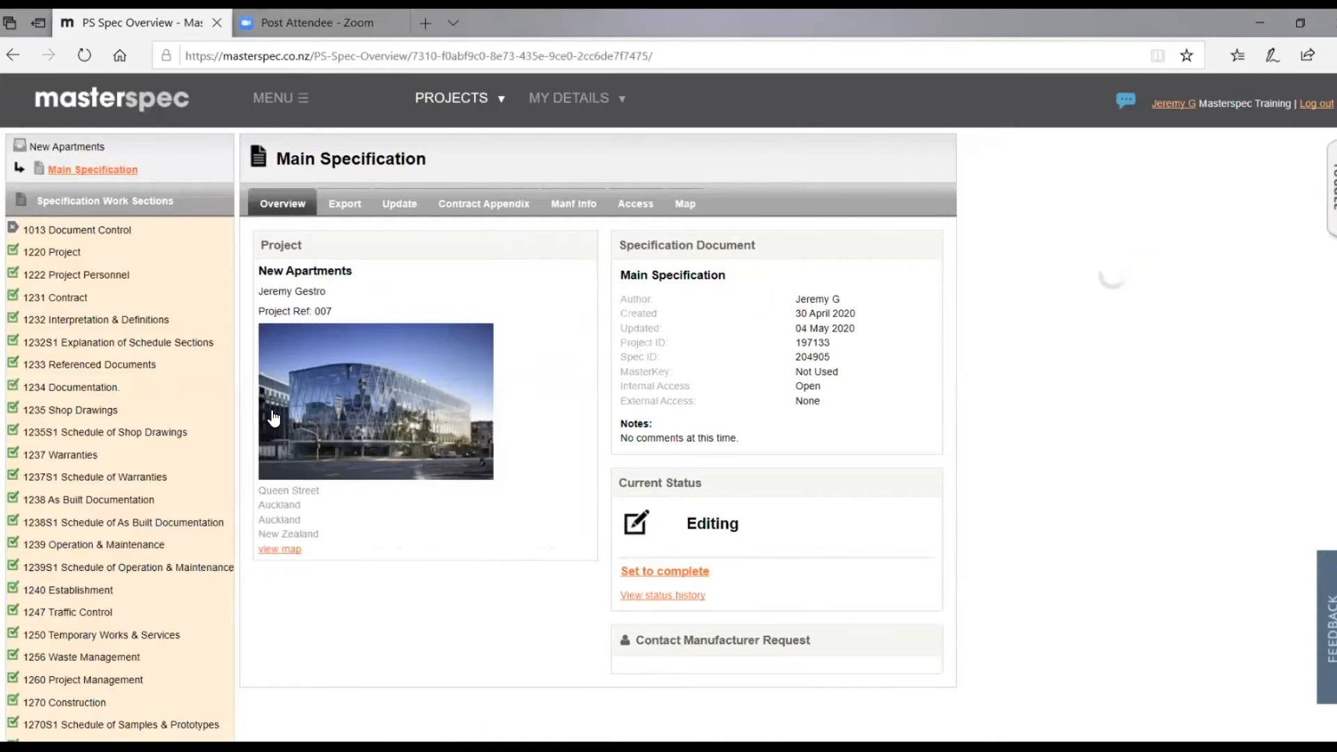
Set the 1013 Document Control work section to complete and return to the Main Specification's overview.
scroll(150, 550, down, 3)
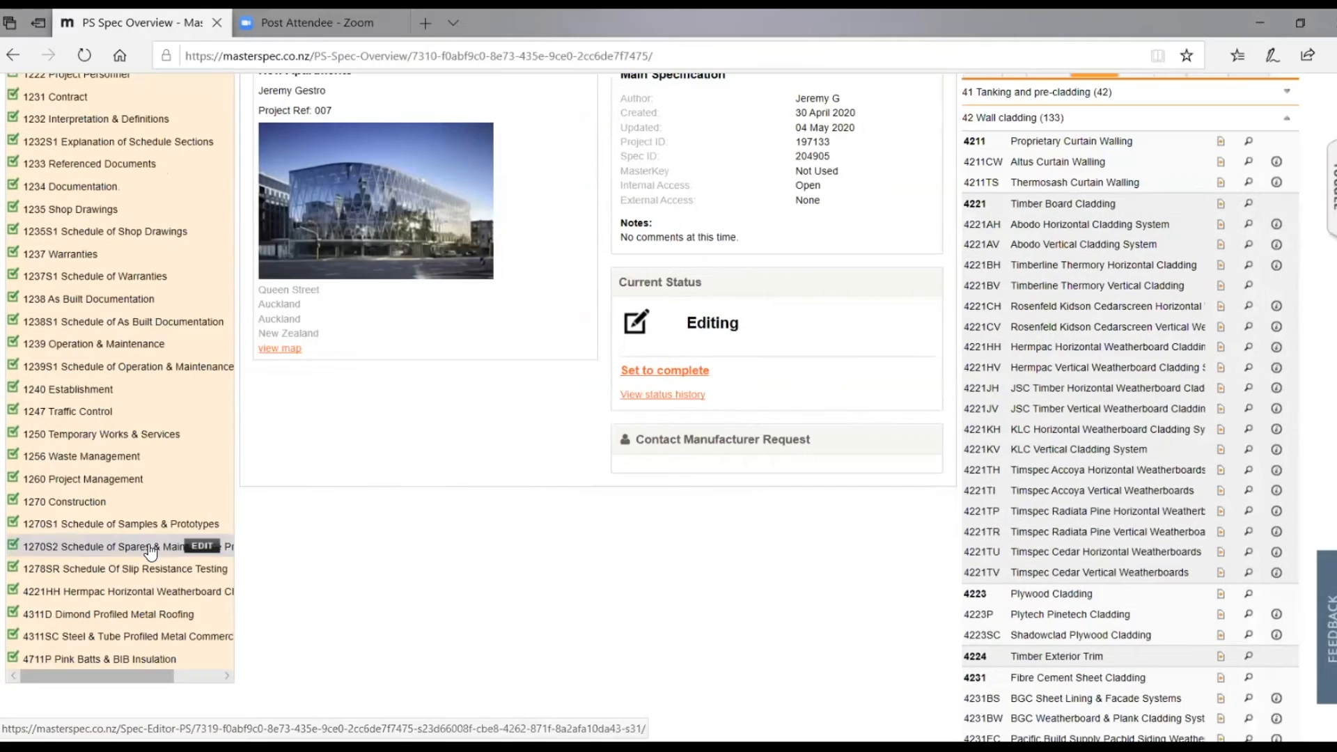
scroll(144, 422, down, 3)
scroll(144, 422, up, 6)
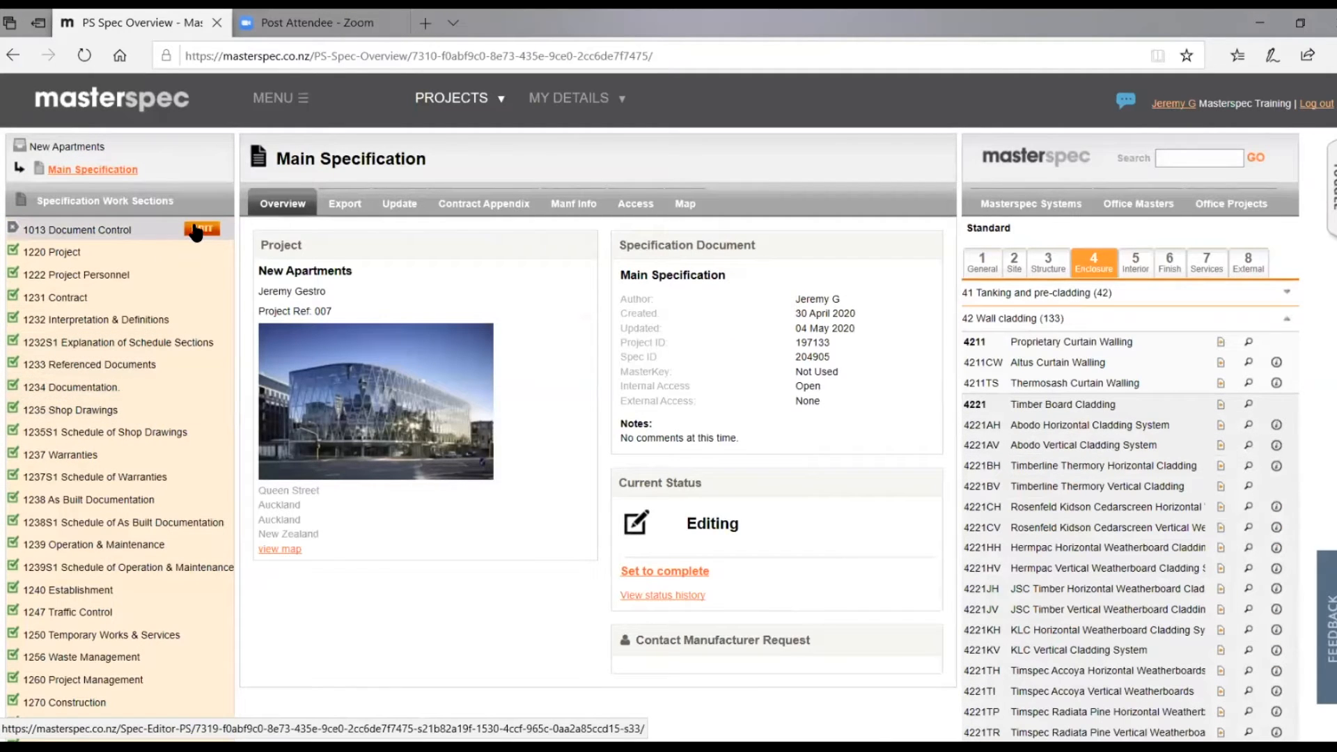
click(197, 230)
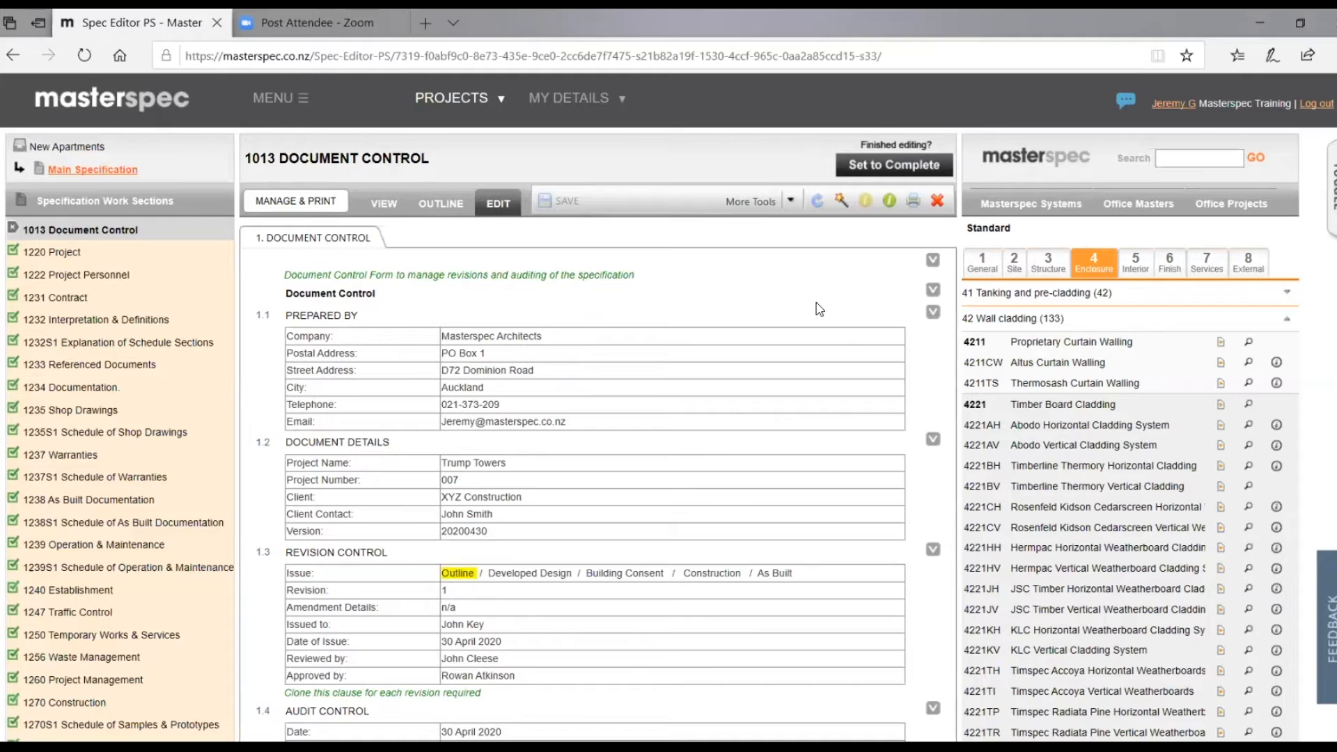
click(886, 167)
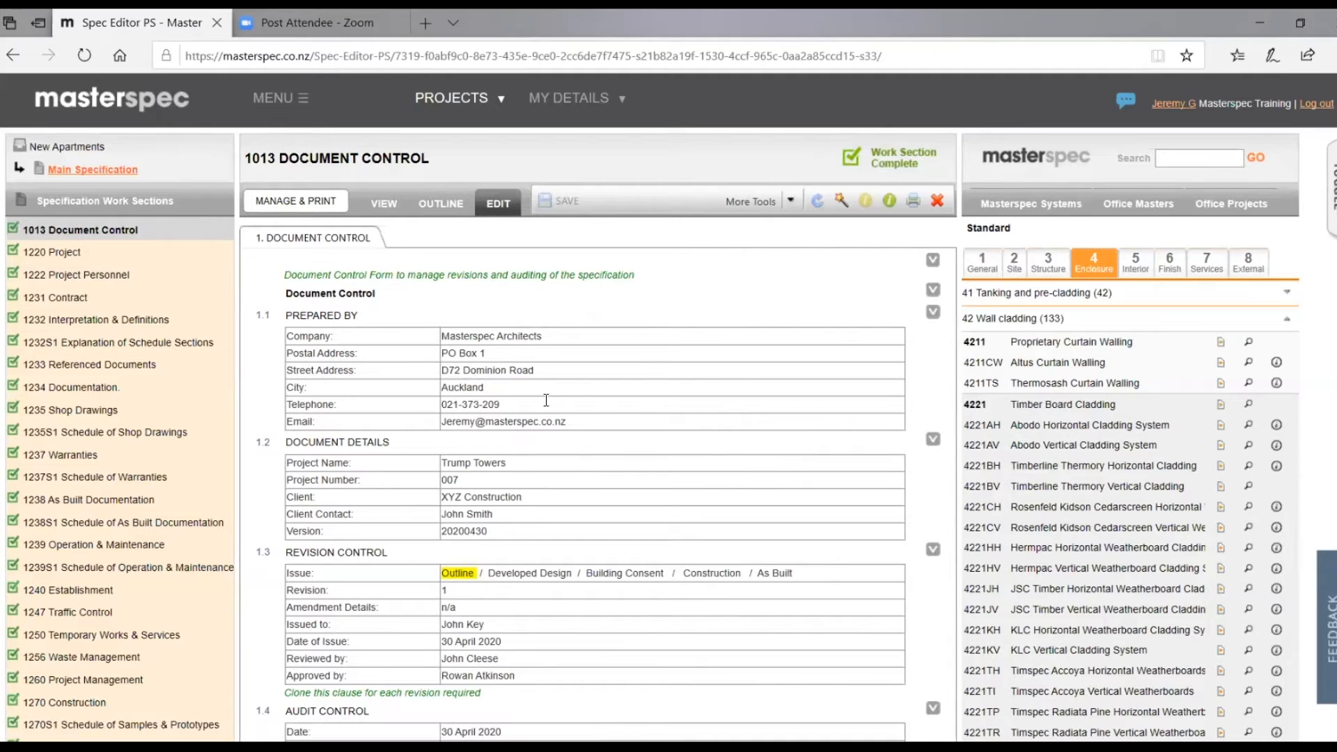
click(296, 204)
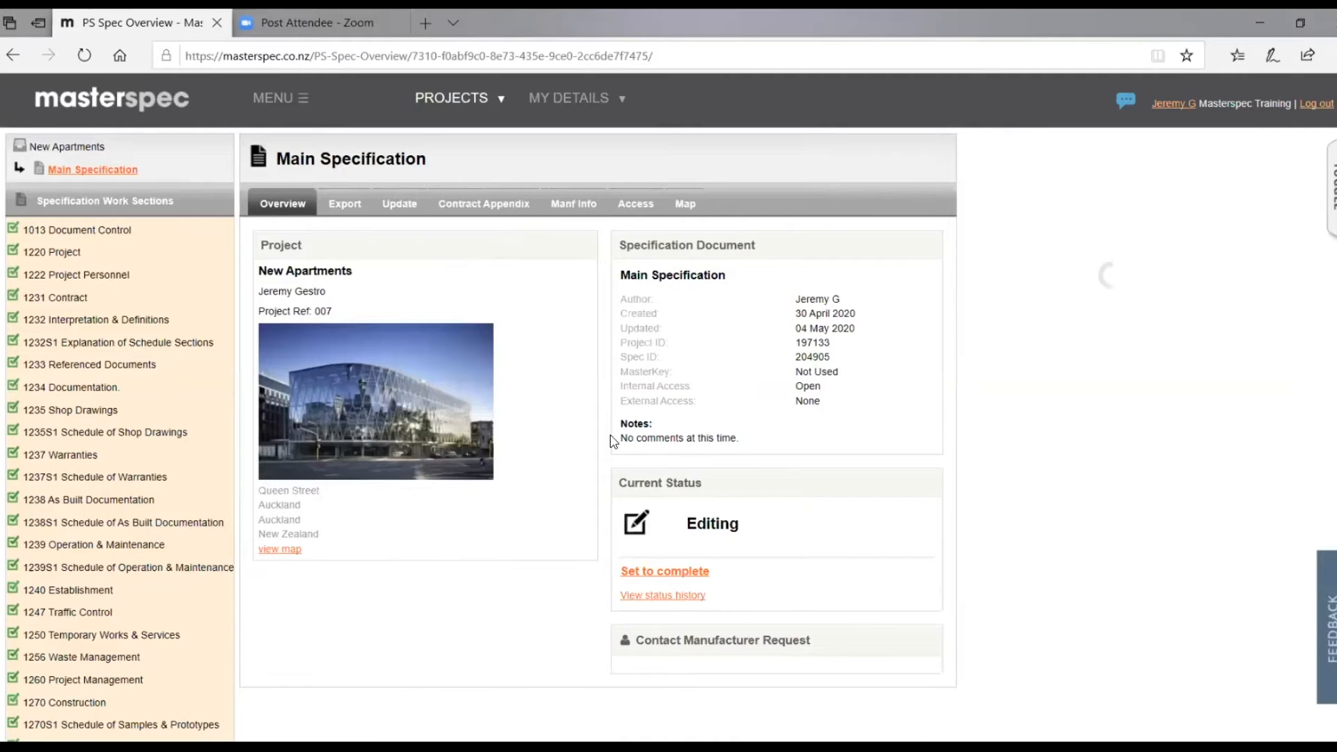
scroll(740, 481, down, 3)
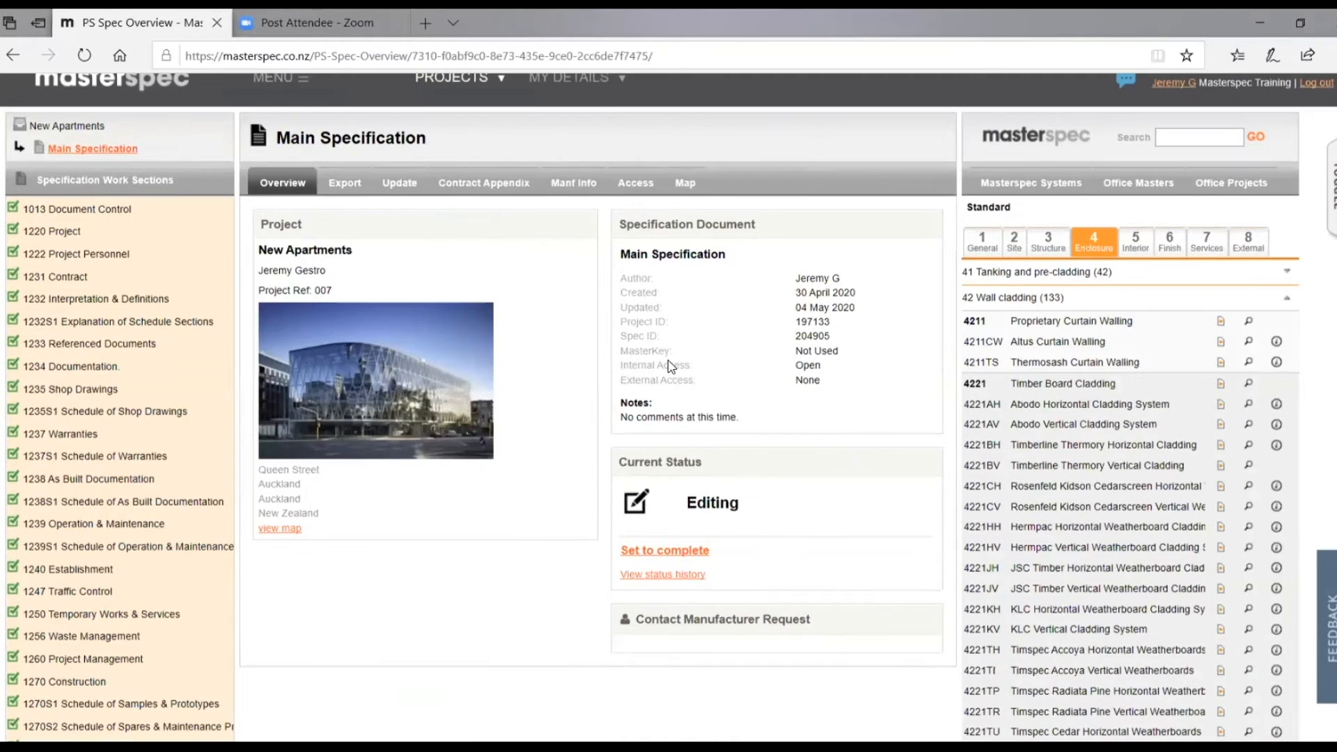
Set the Main Specification's status to complete, leaving the summary of changes empty.
click(686, 370)
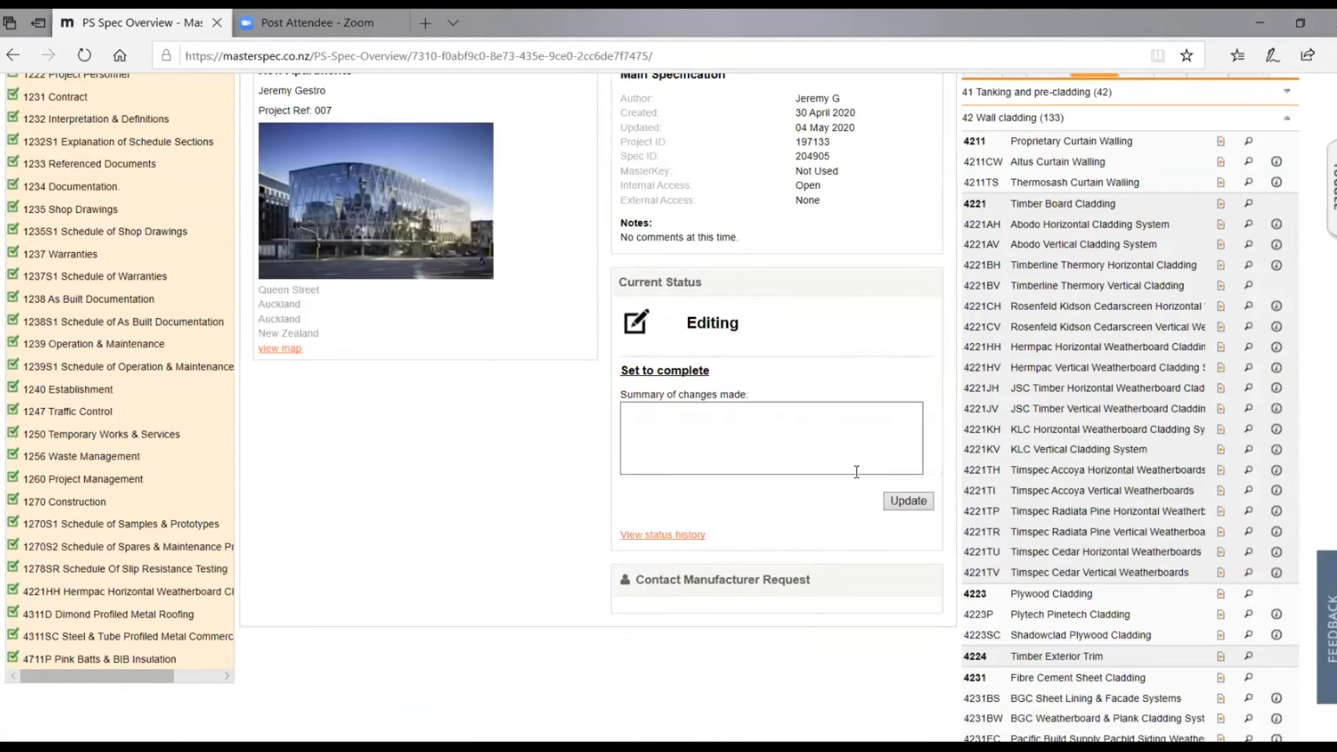
click(900, 503)
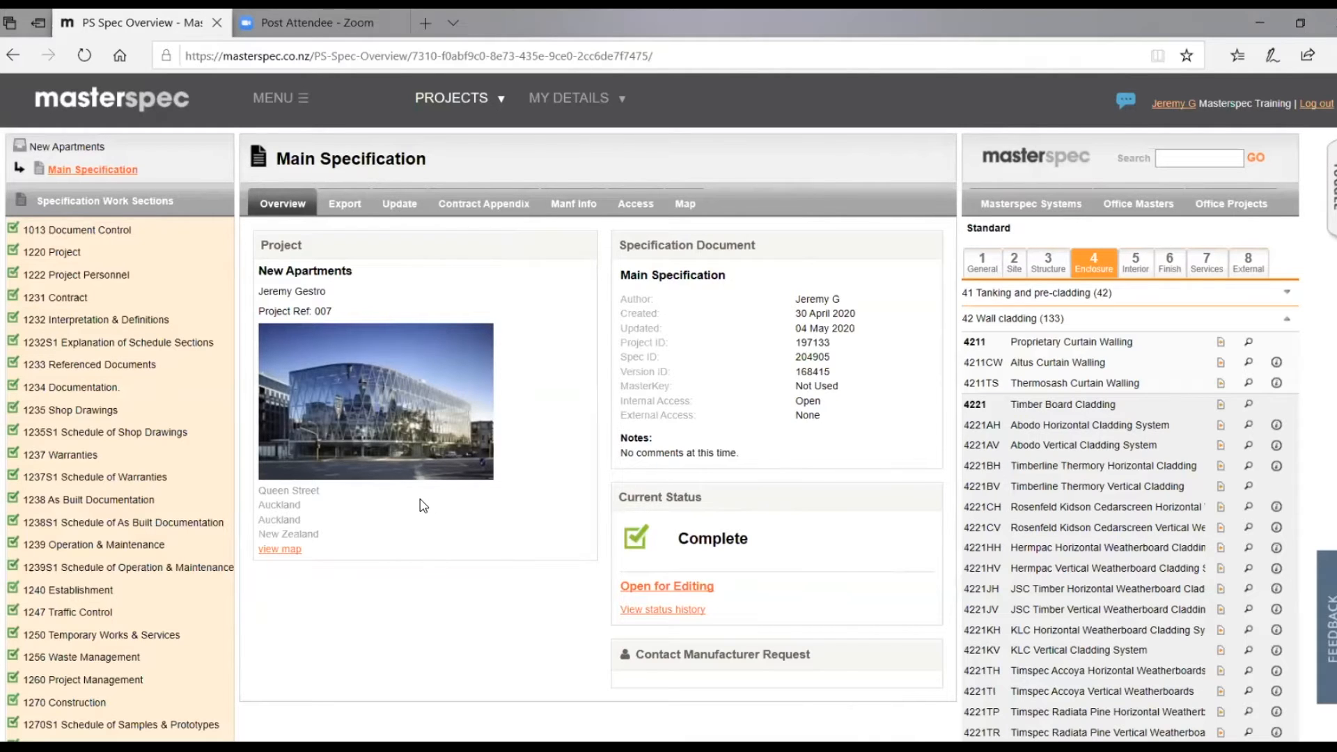
Prepare a contract appendix document named "Fire Report" with the PDF Fire_engineering_tables_8_2004_(1) from Pictures as its file.
click(490, 215)
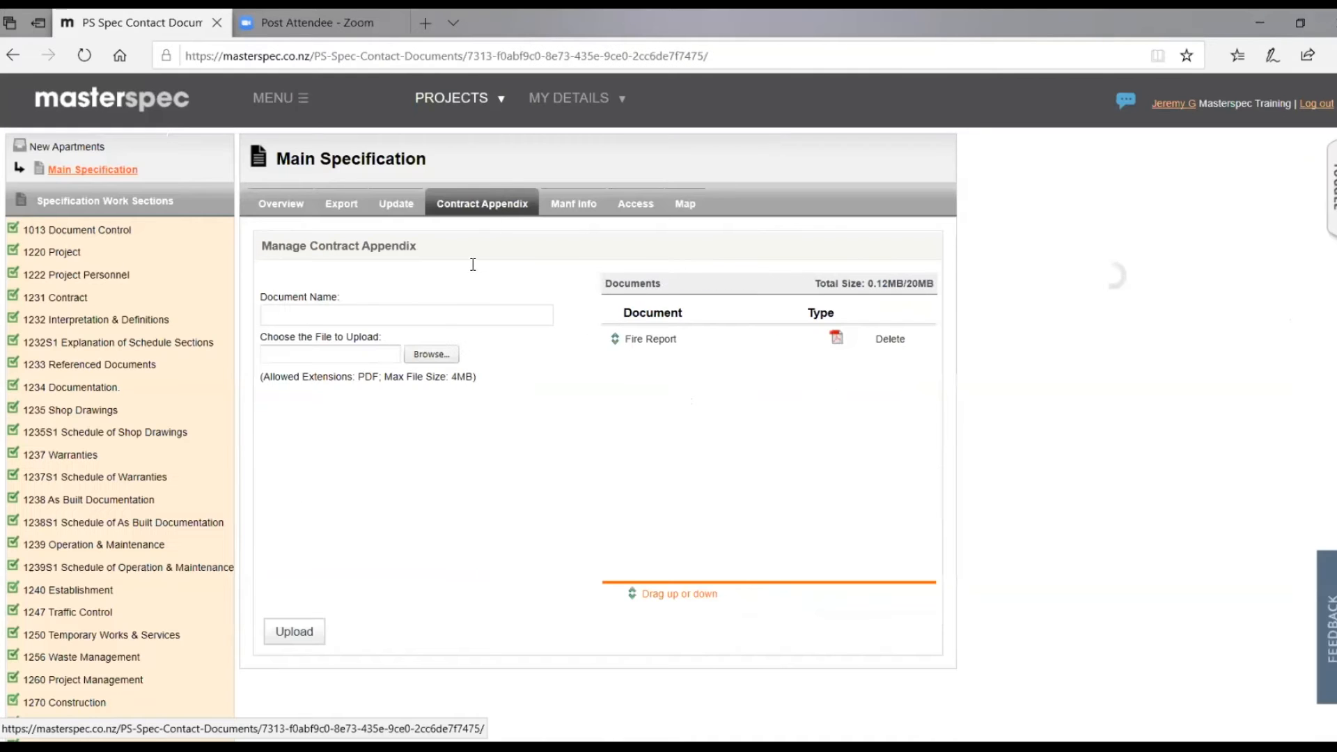
click(409, 315)
text(Fire Report)
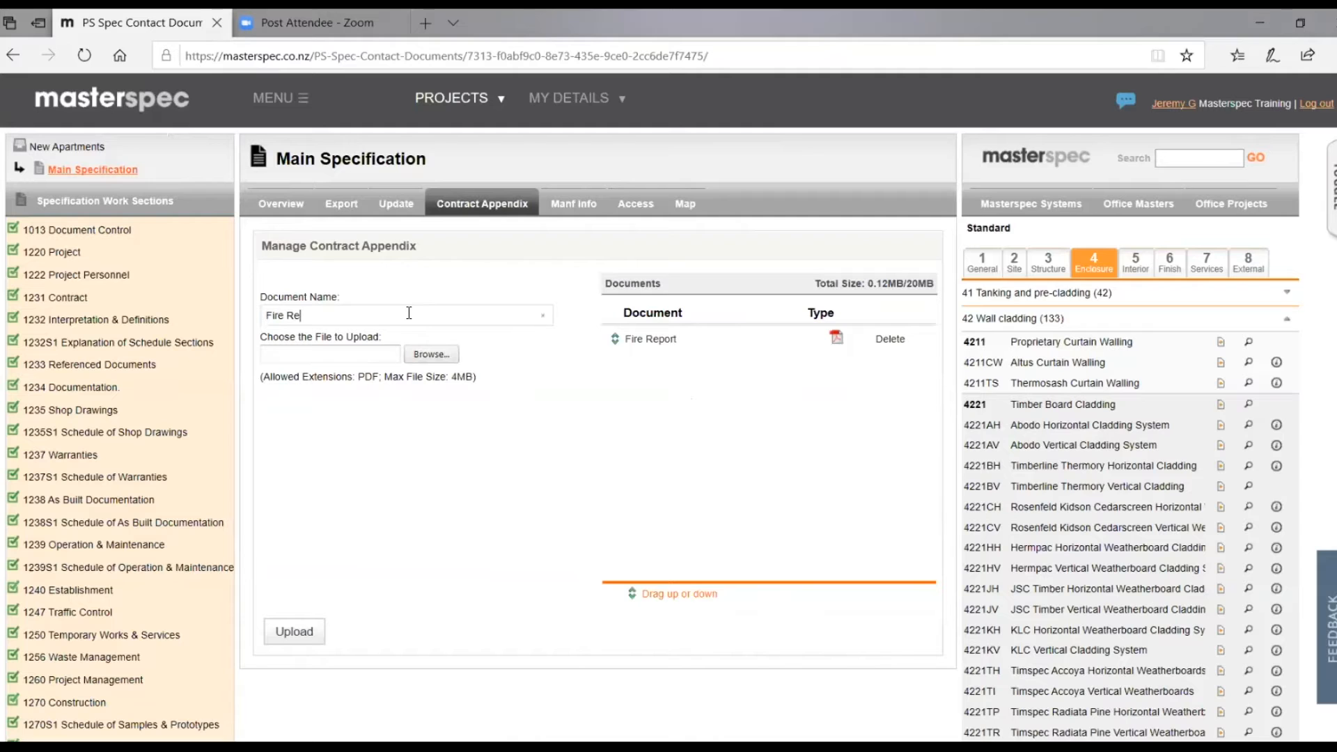
click(429, 357)
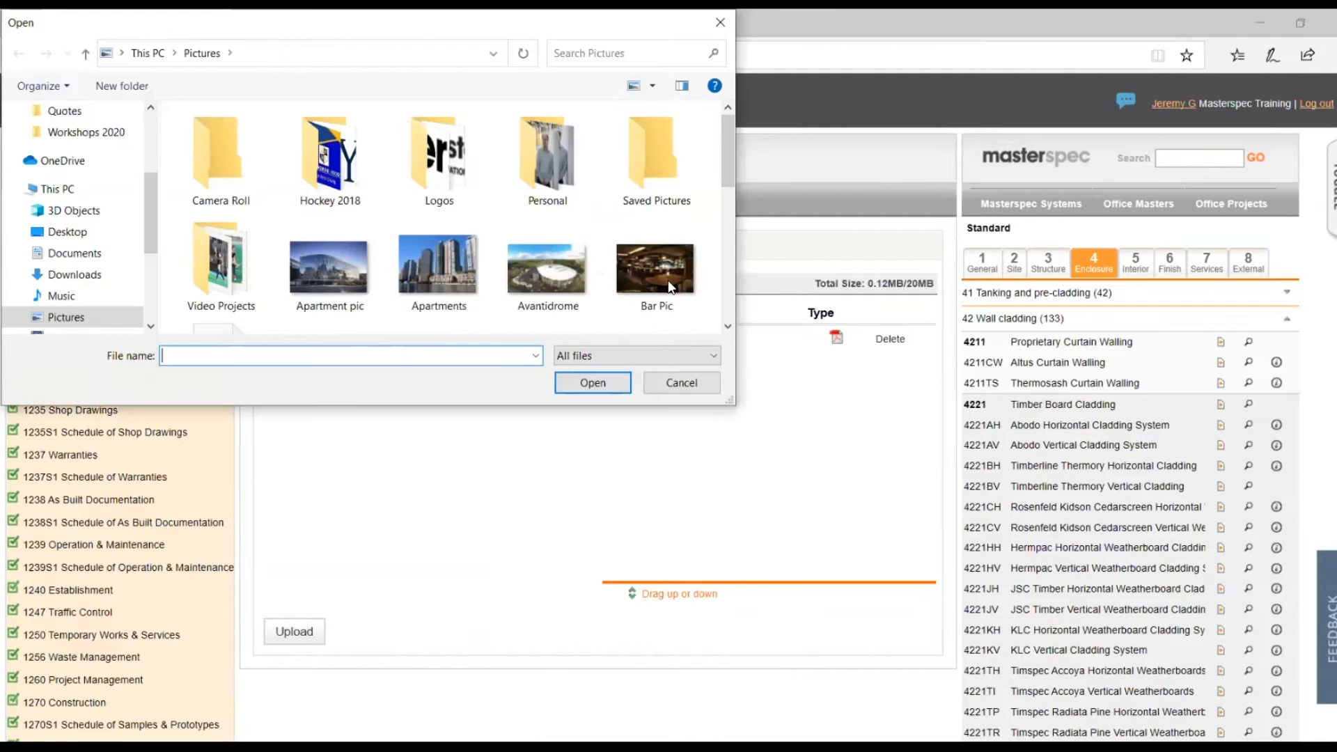
click(728, 328)
scroll(729, 330, down, 3)
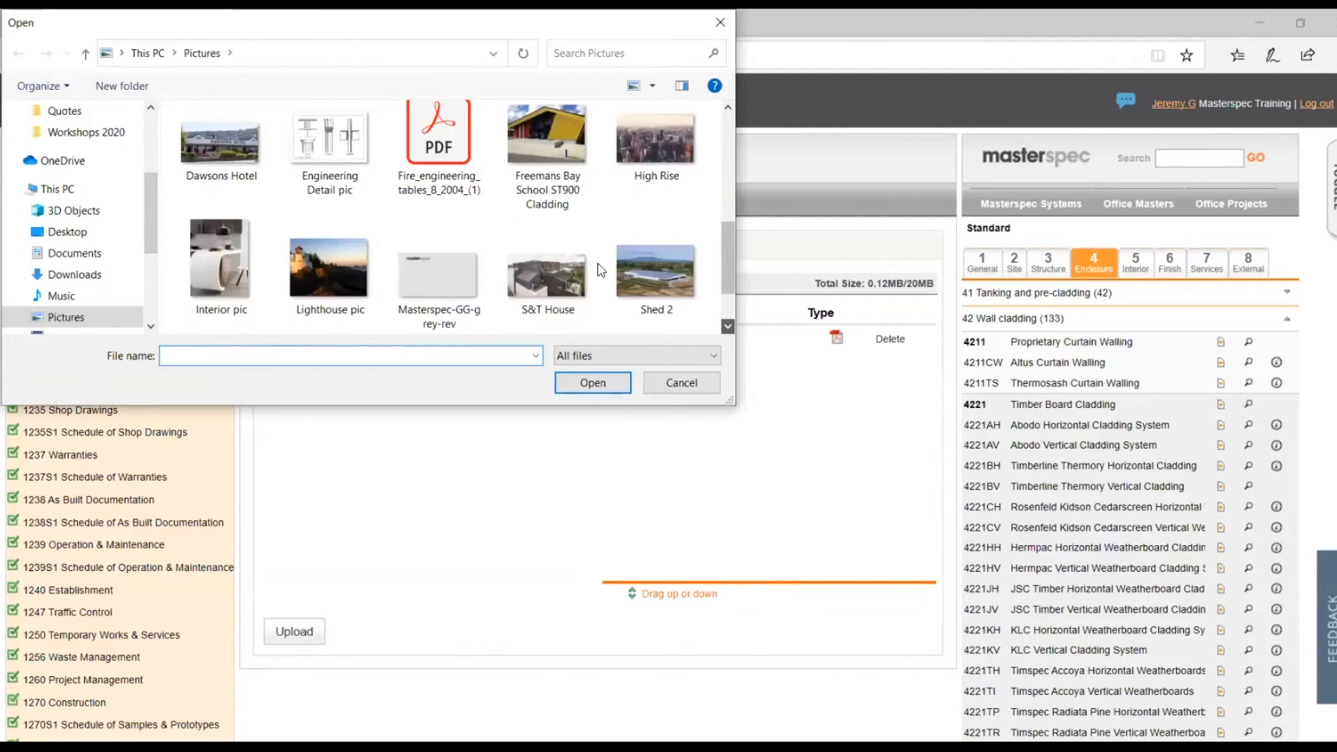
click(415, 138)
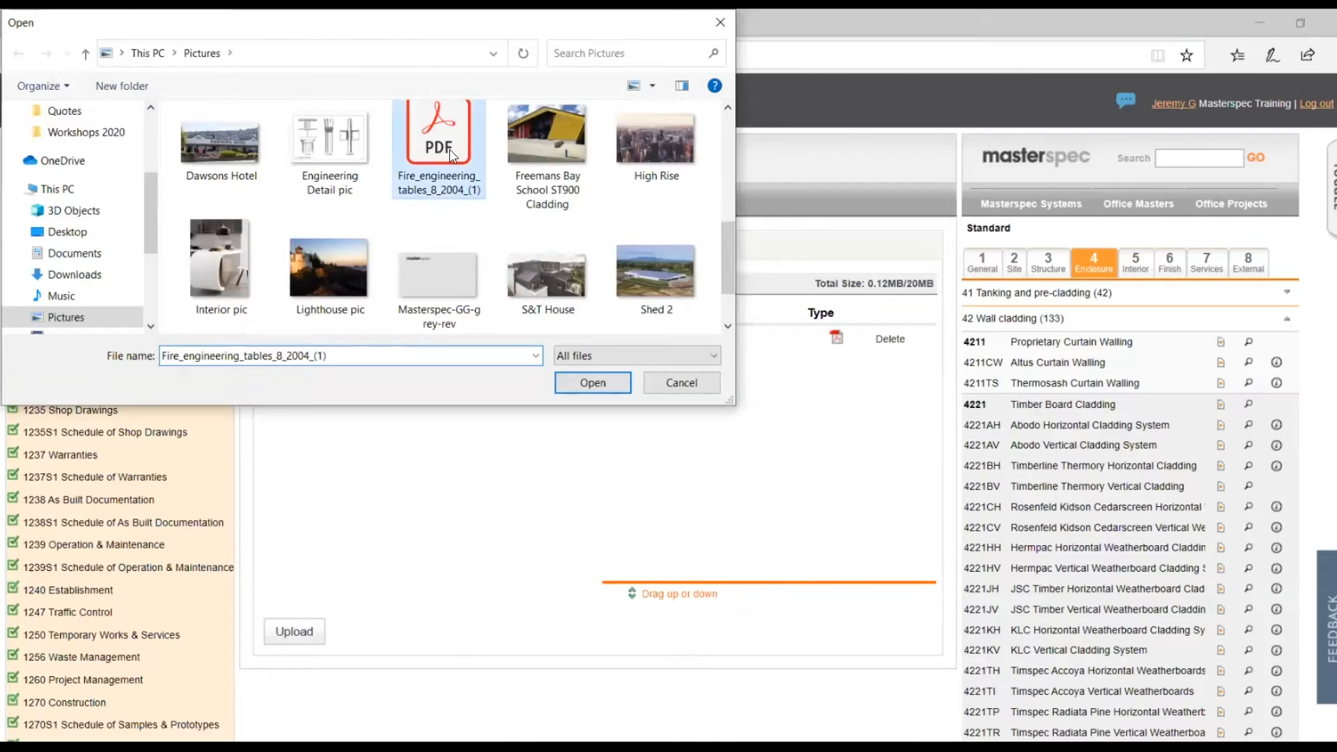
click(595, 384)
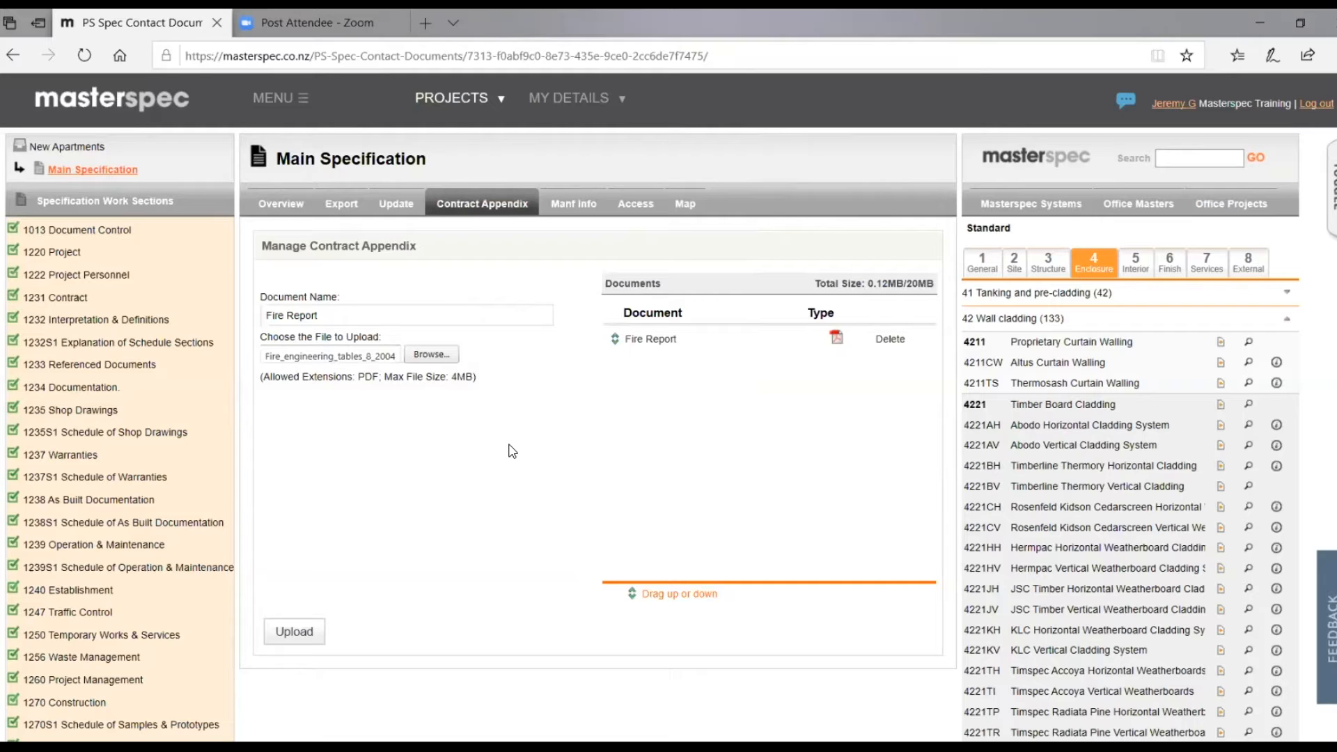
Check the supporting manufacturer documents, and export the full specification including the contract appendix as a PDF and open it.
click(574, 206)
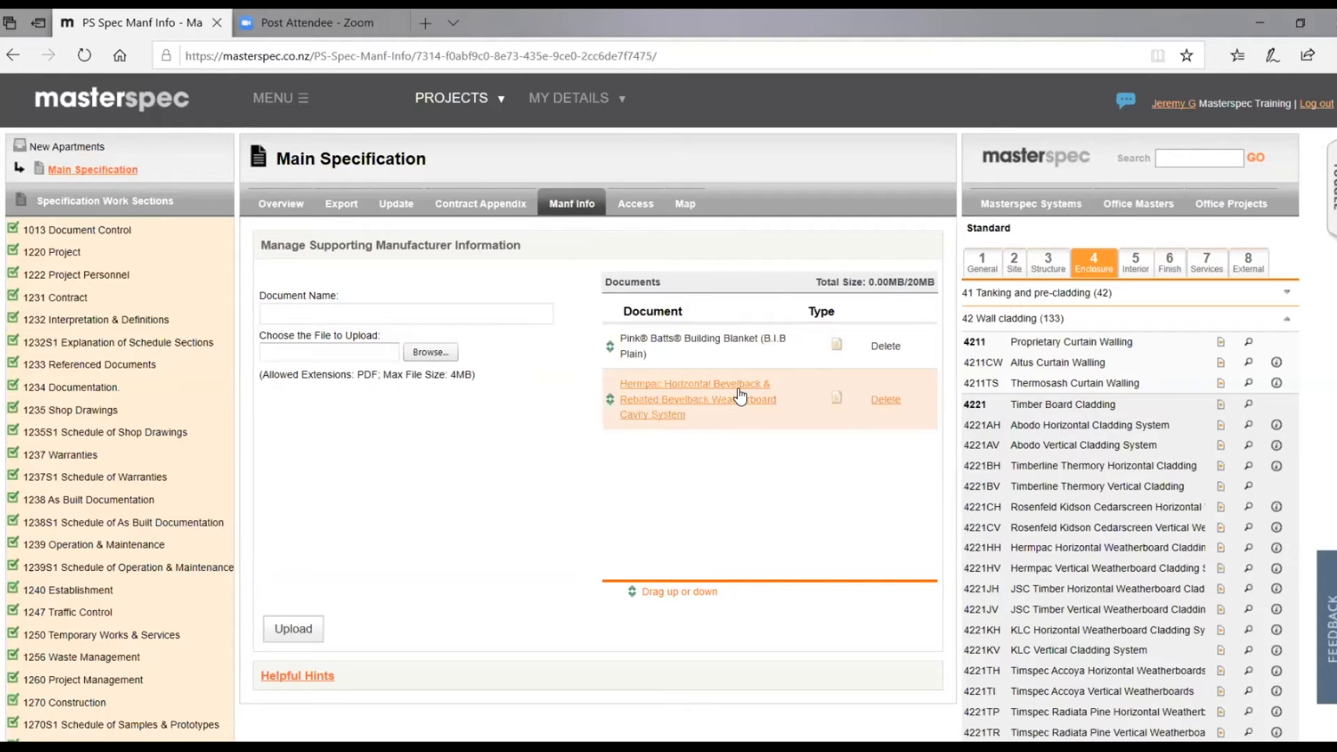
click(336, 211)
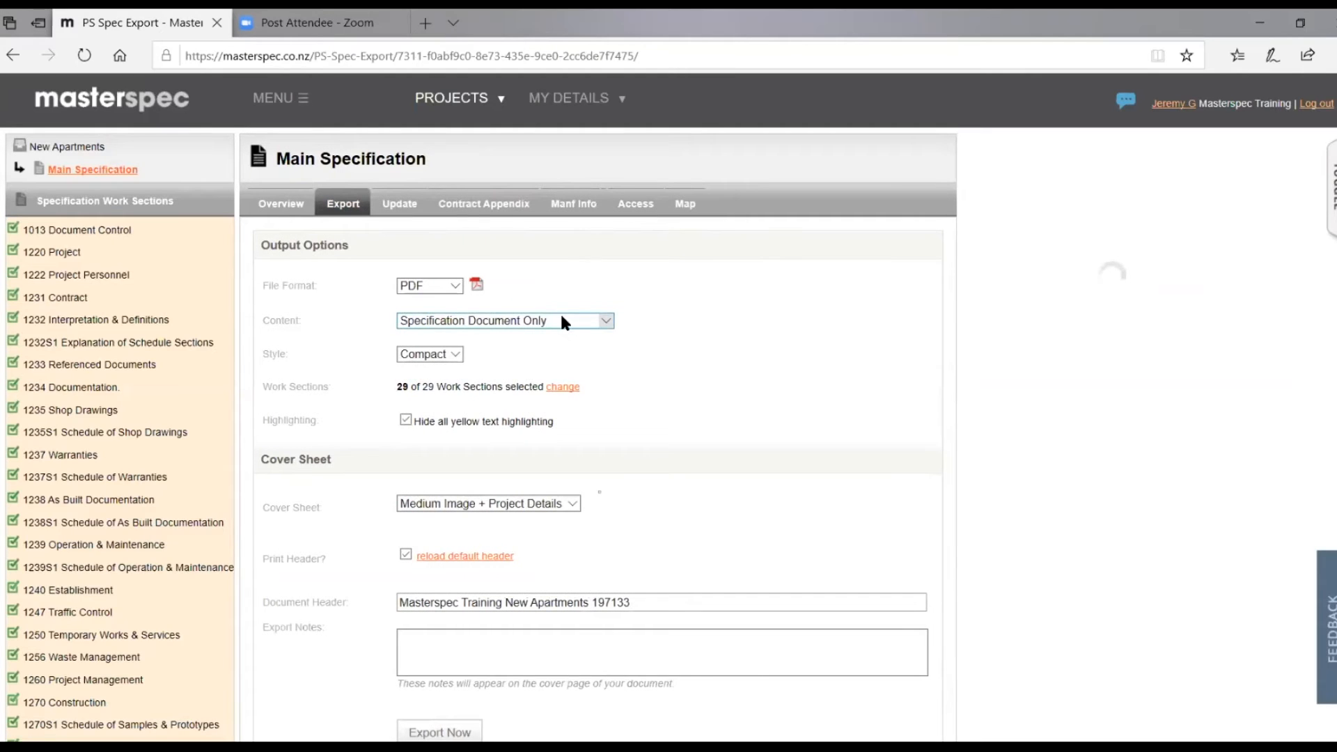
click(560, 321)
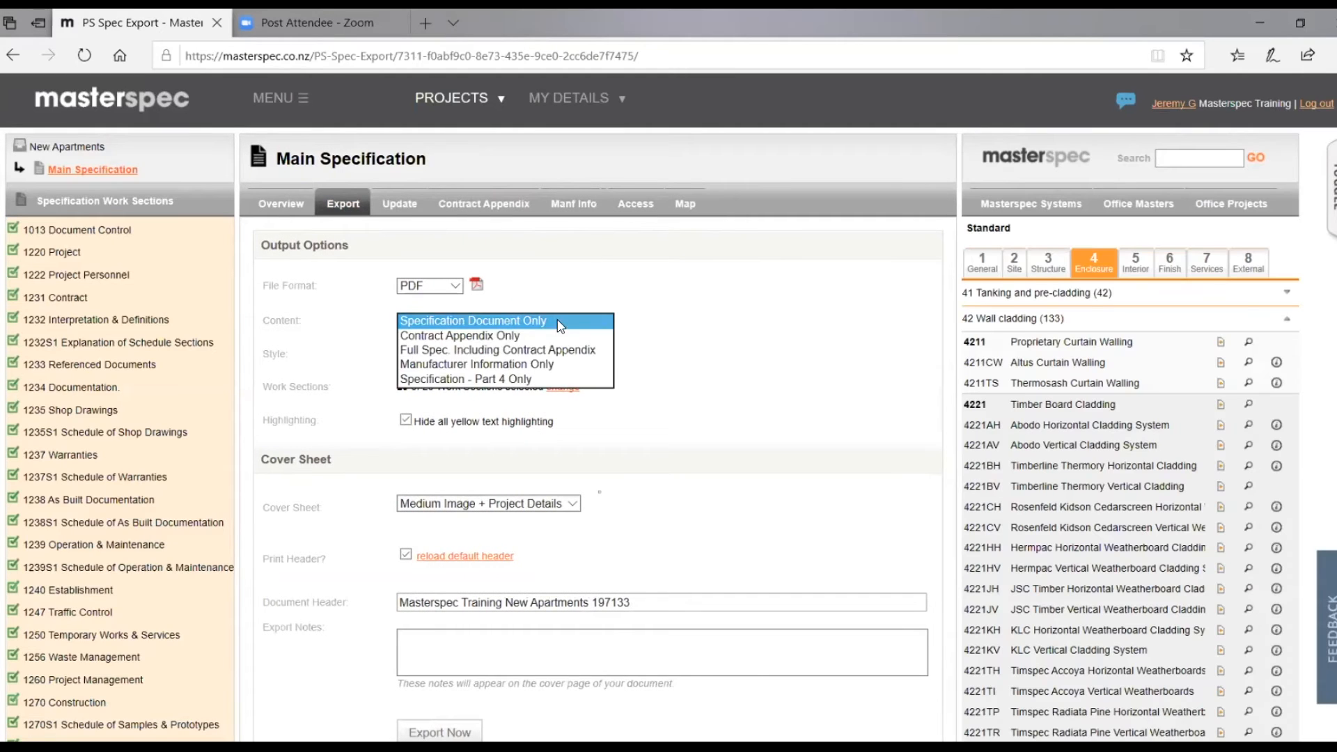
click(532, 352)
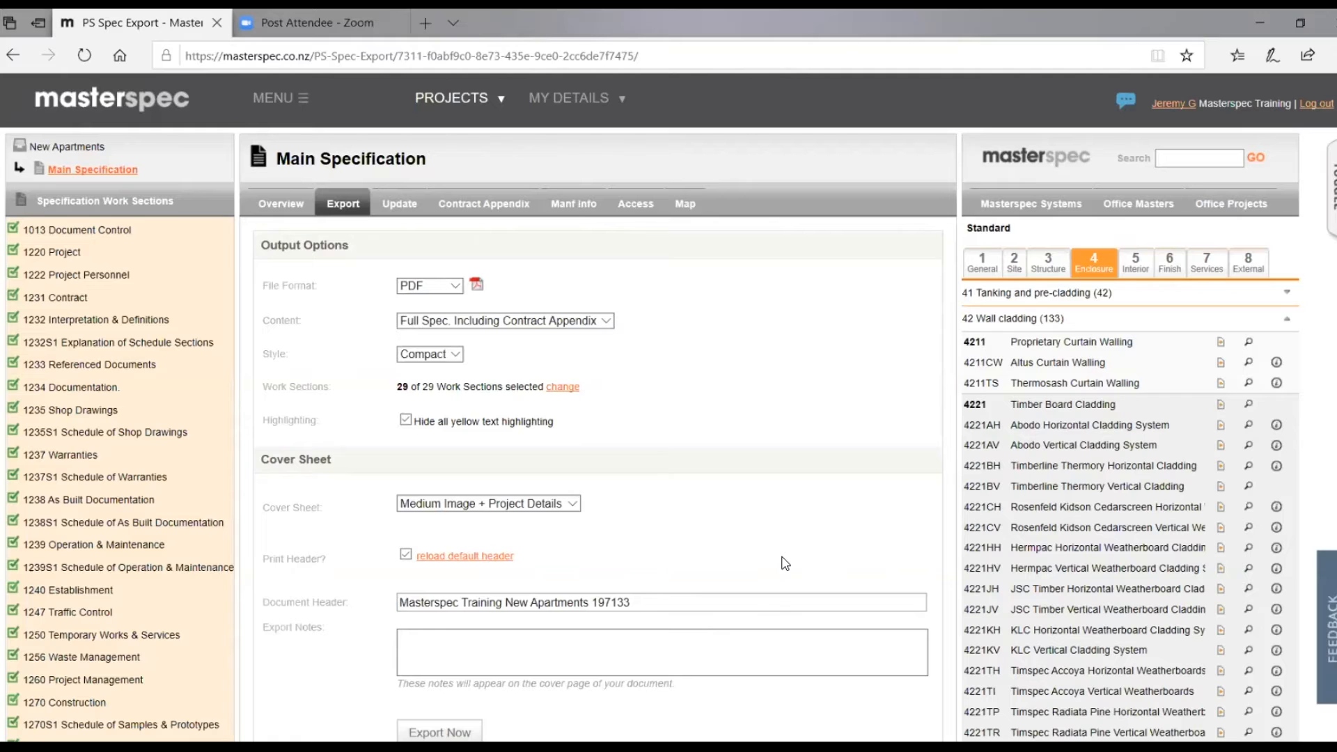
scroll(735, 602, down, 5)
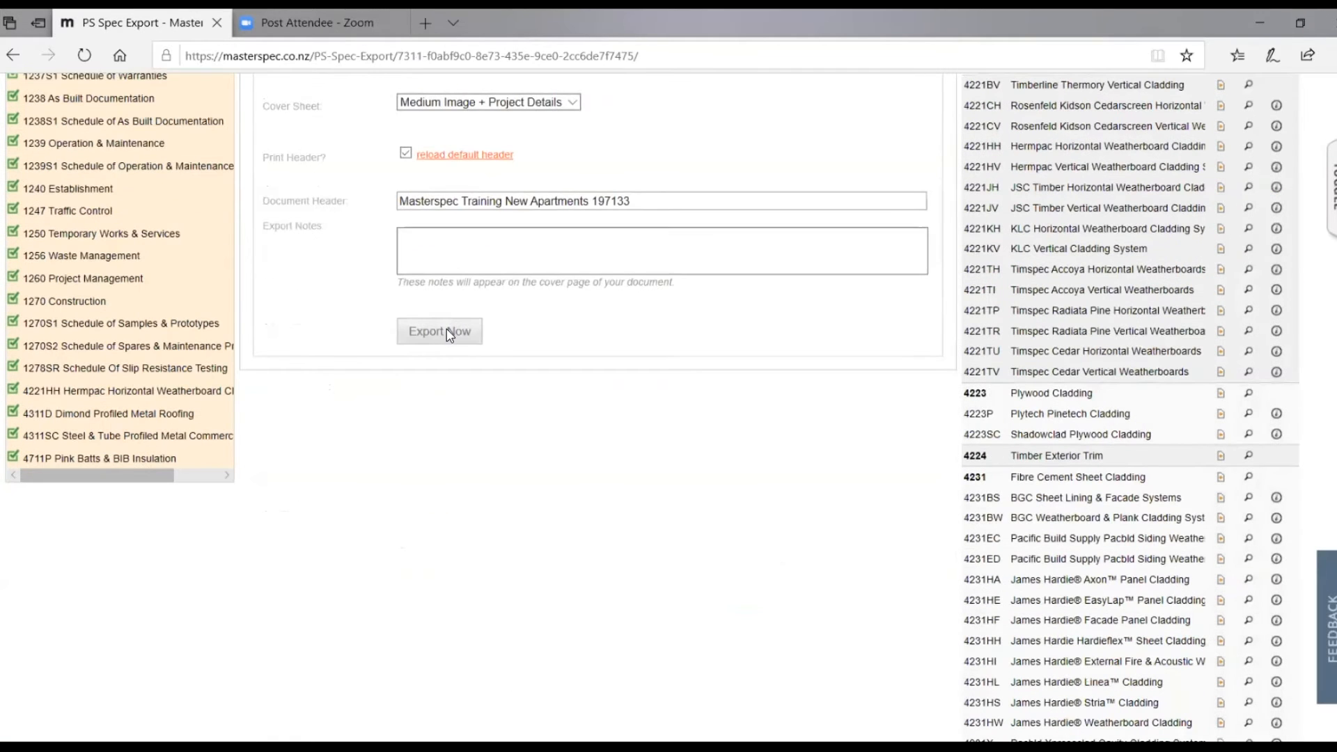
click(449, 335)
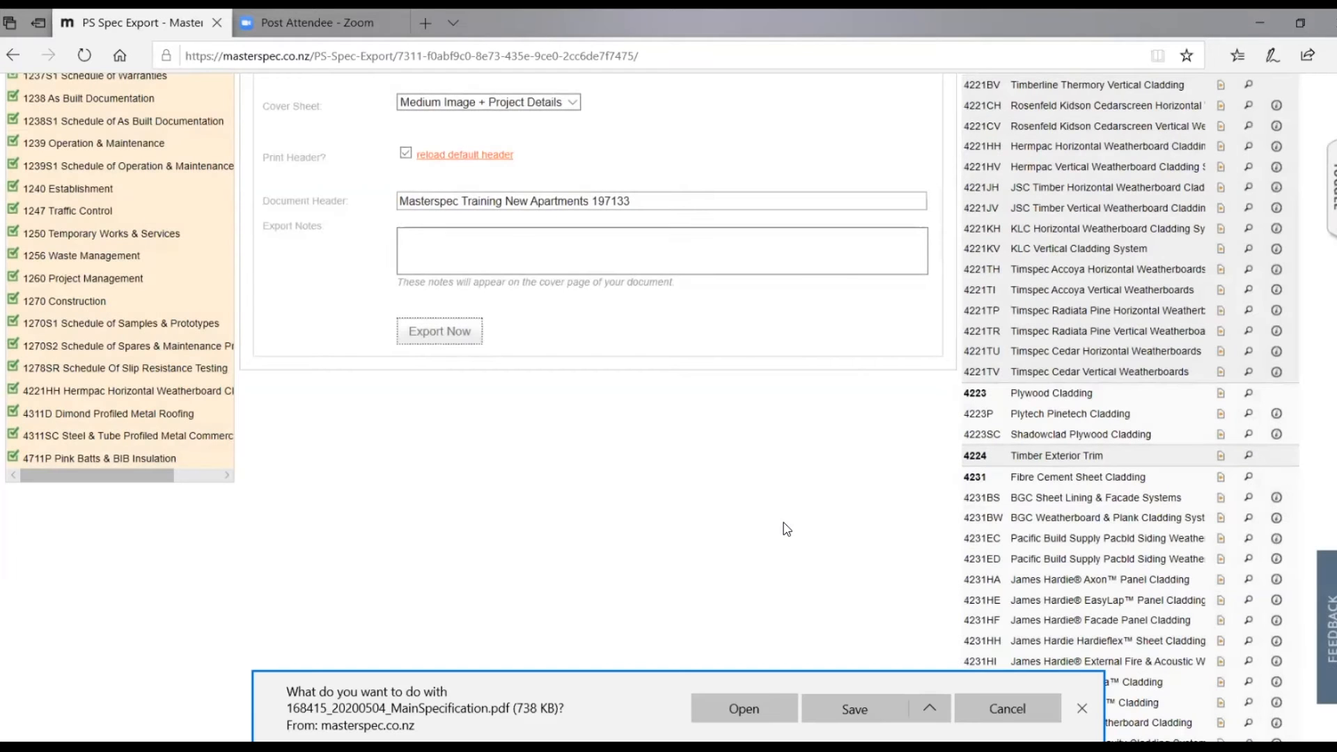
click(744, 709)
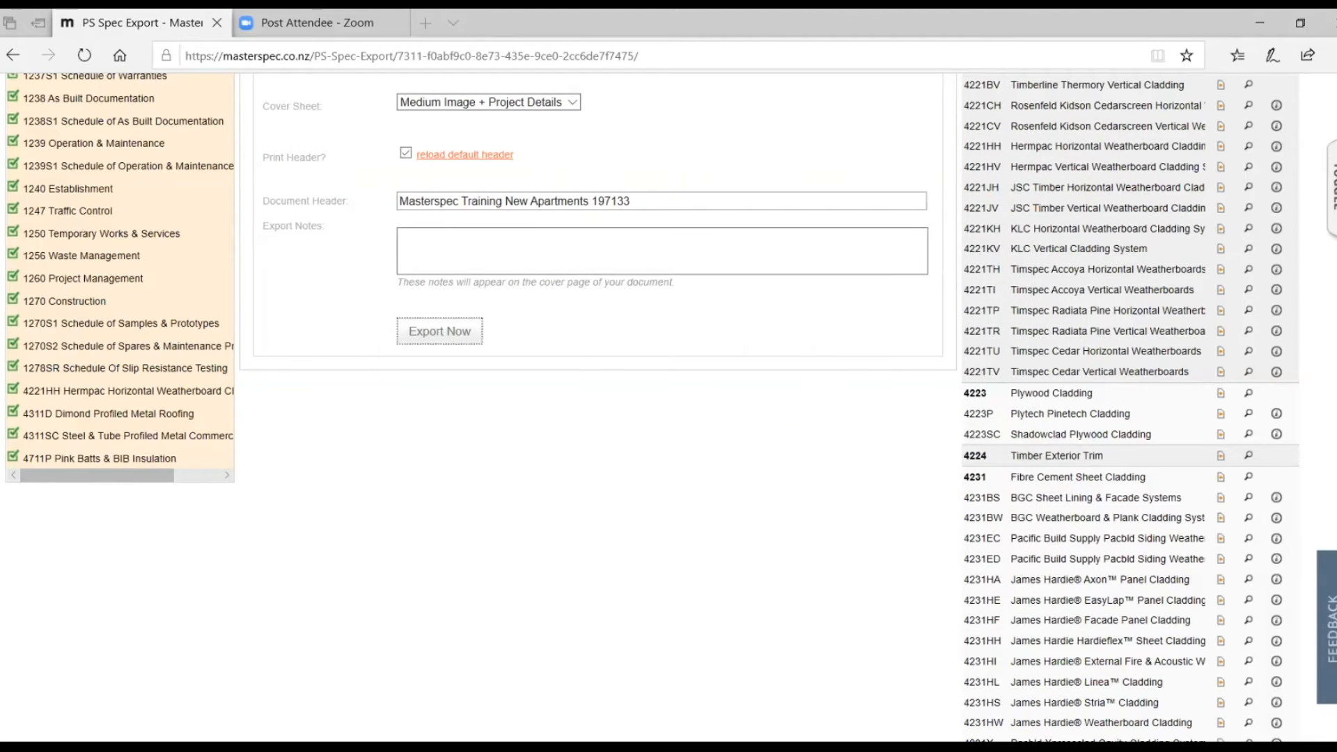
Export only the manufacturer information as a PDF and open the exported file.
scroll(637, 411, up, 6)
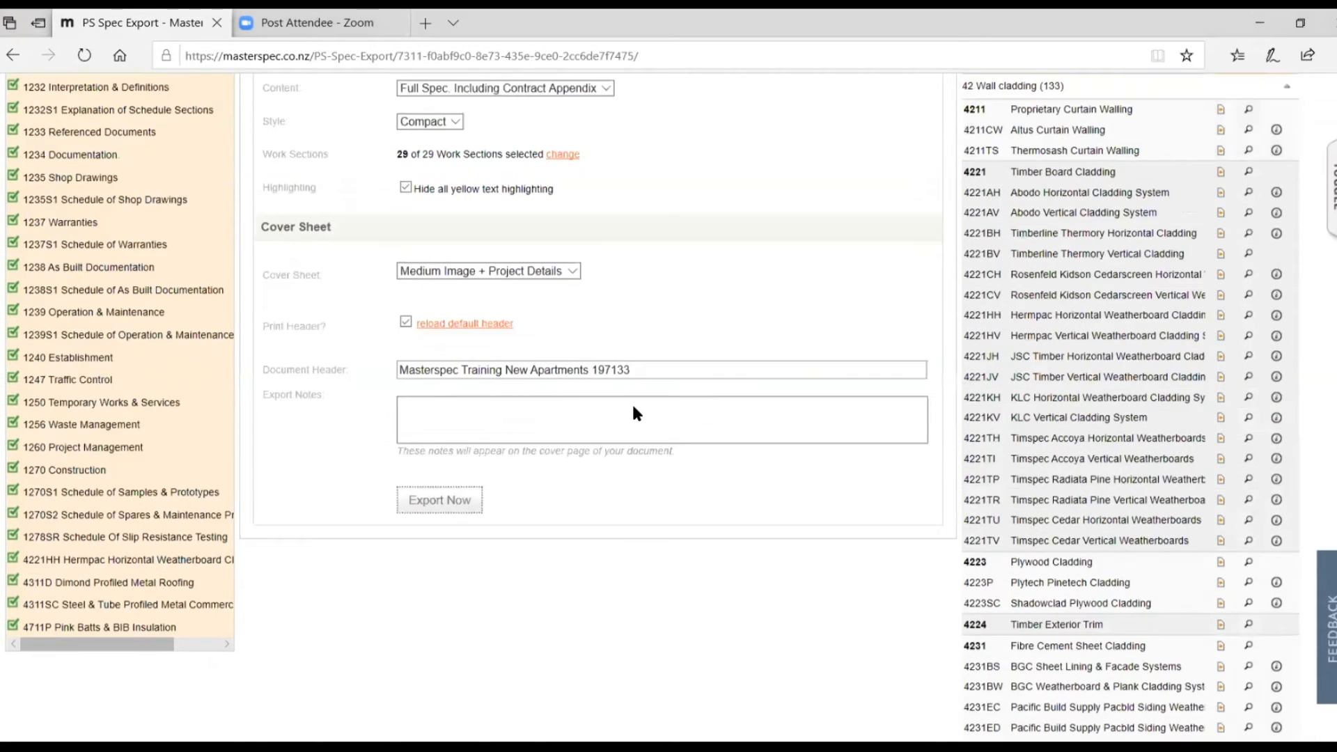
click(528, 321)
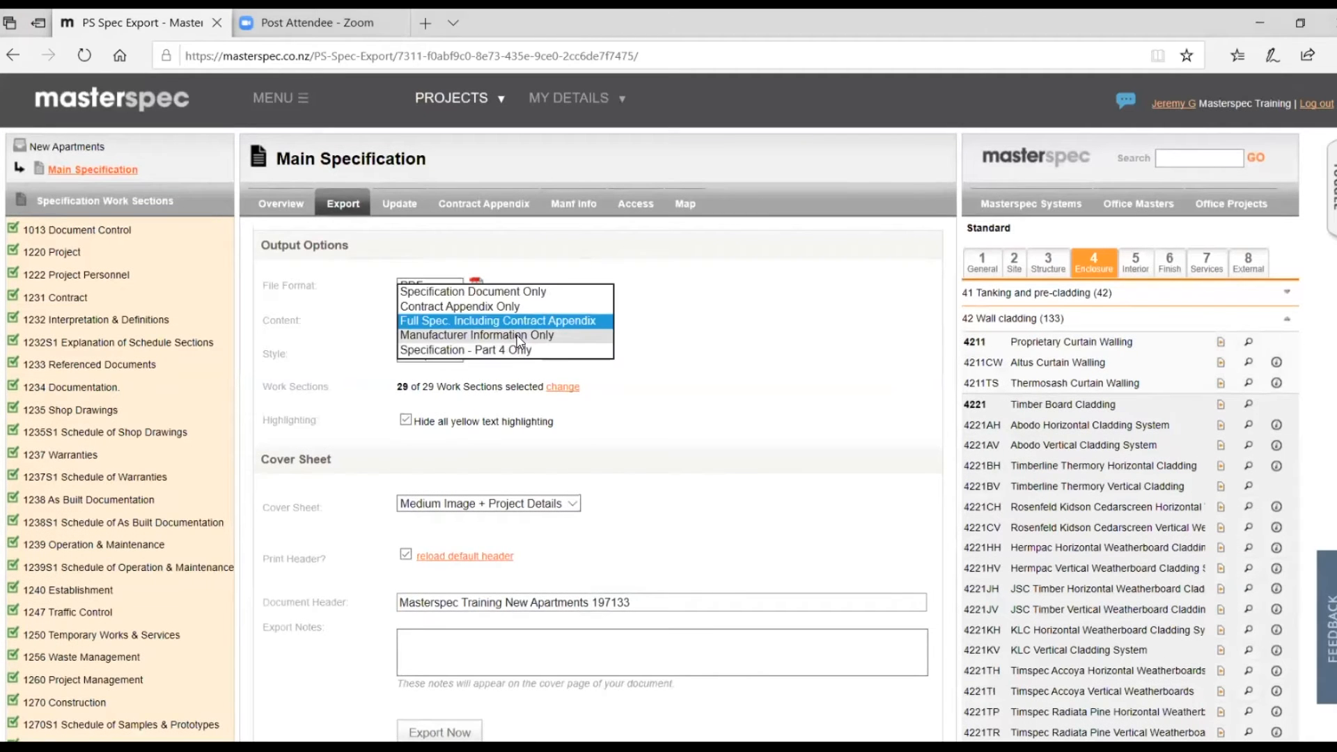
click(516, 336)
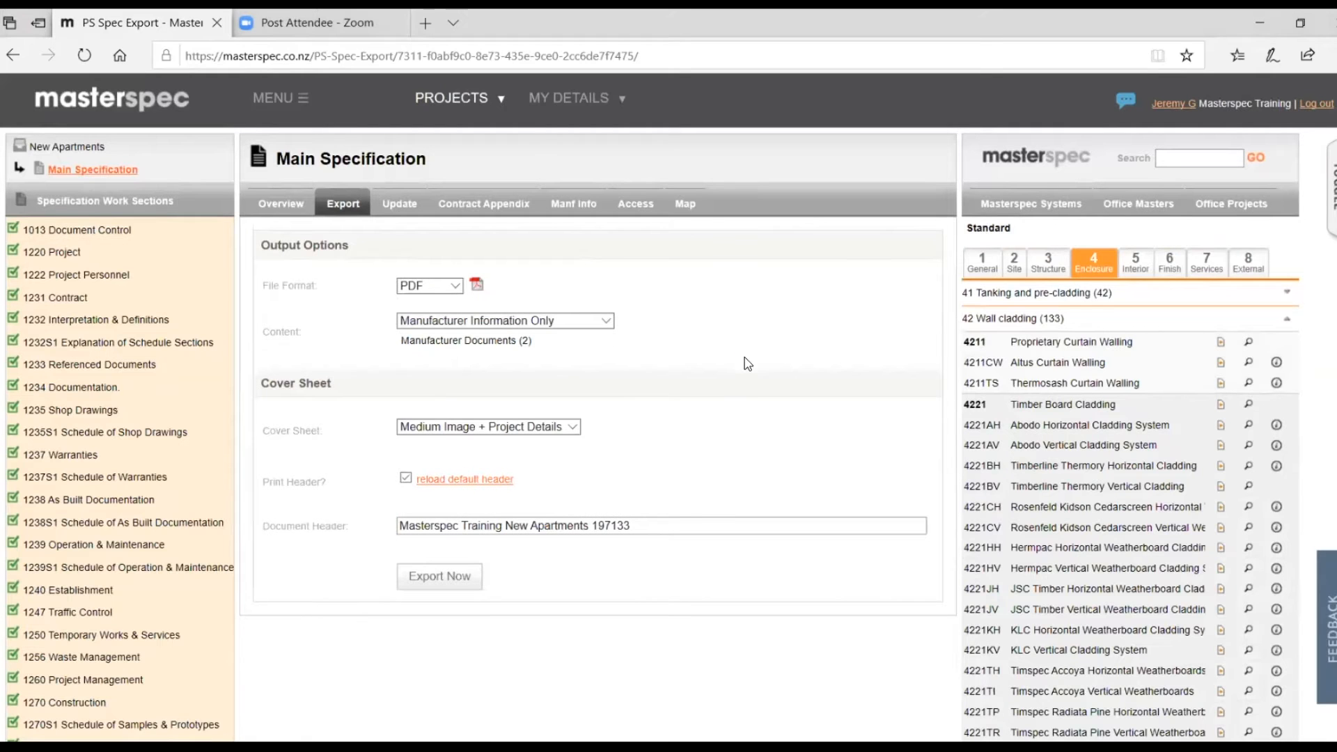
click(431, 578)
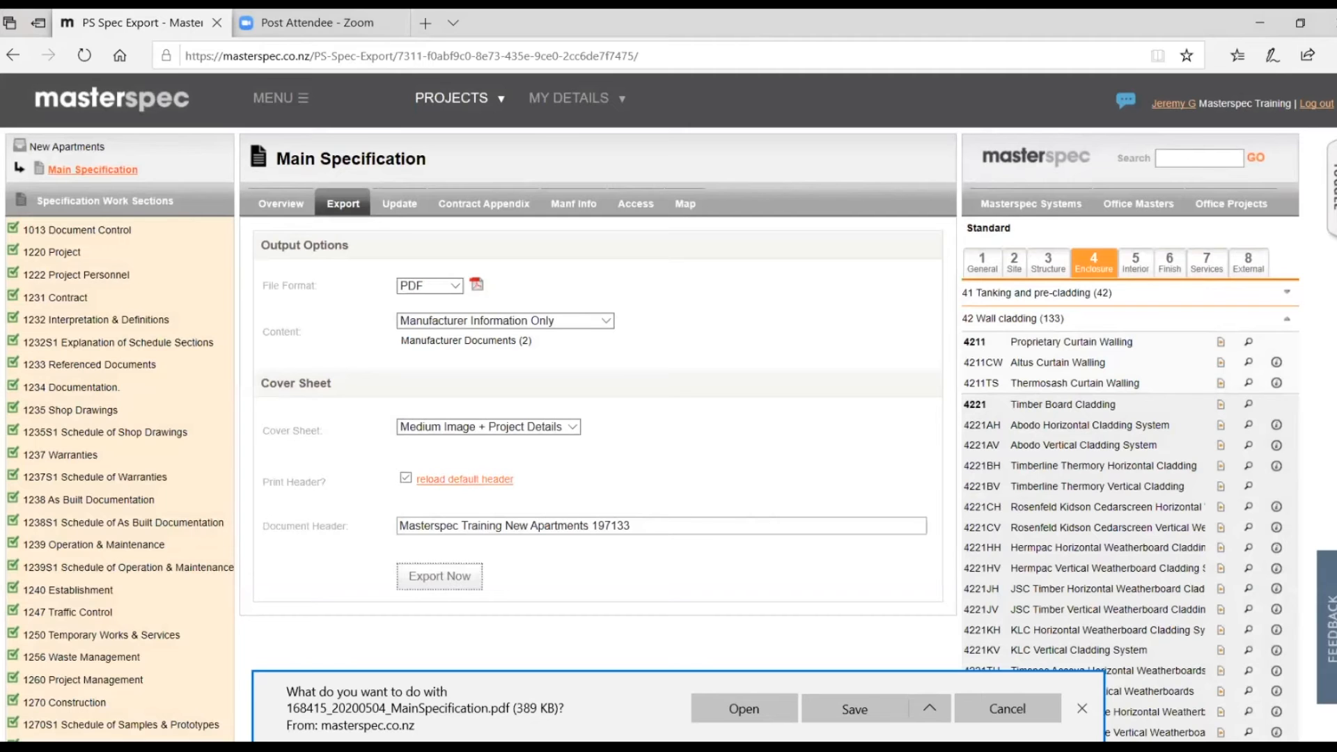
click(734, 709)
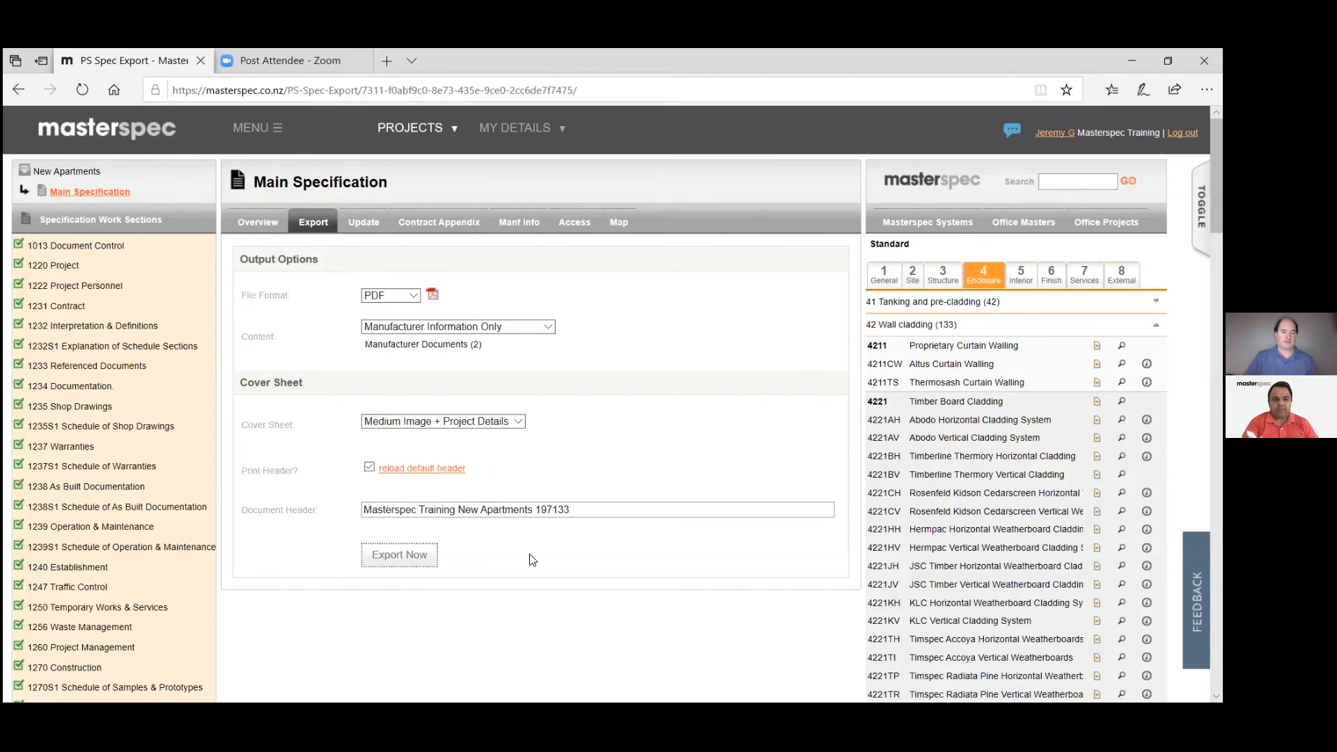
Reopen the completed Main Specification for editing and open the 1013 Document Control work section in the editor.
click(249, 226)
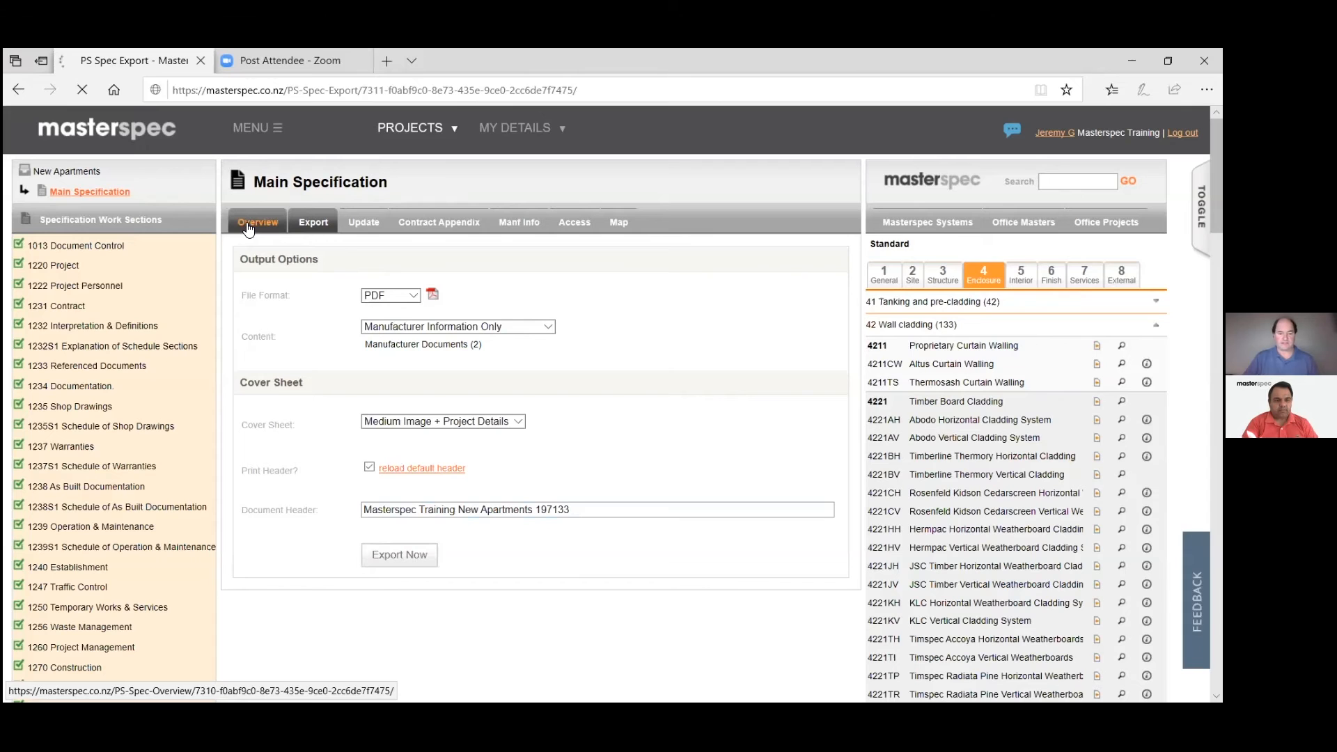
scroll(629, 382, down, 3)
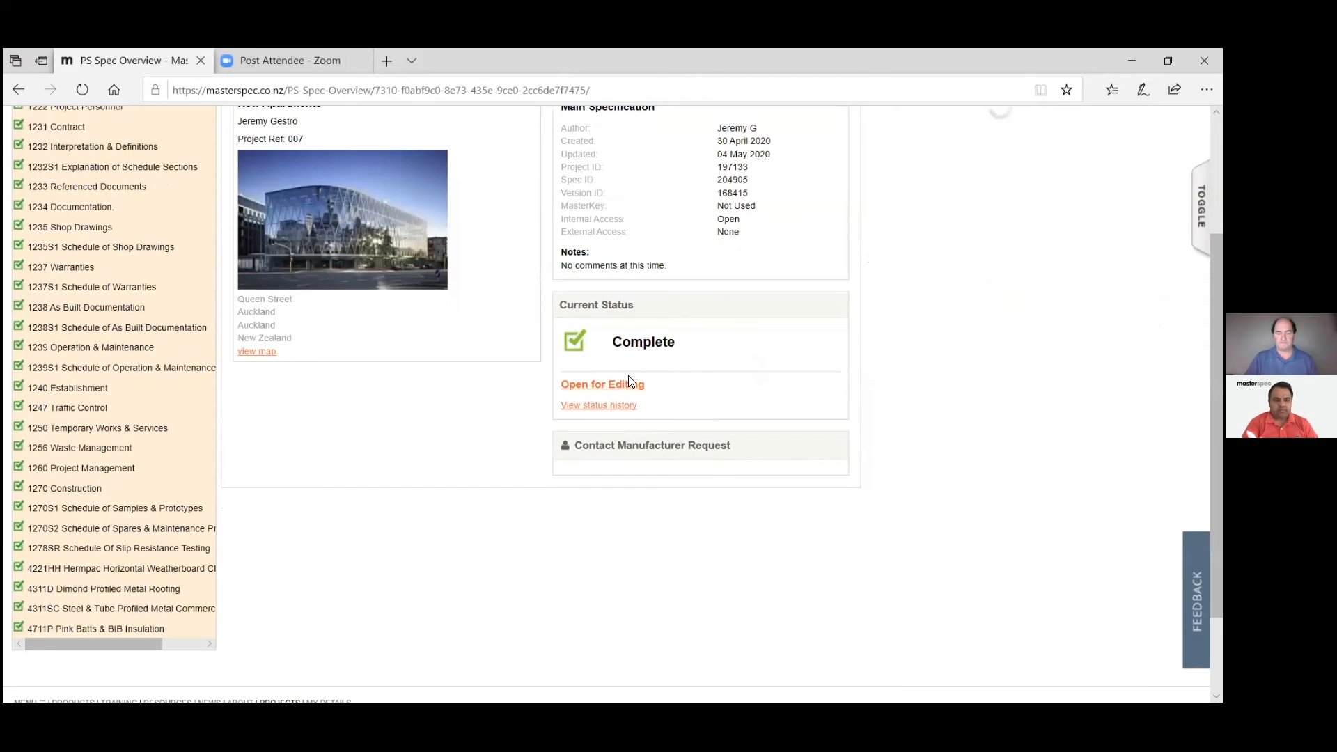
click(628, 382)
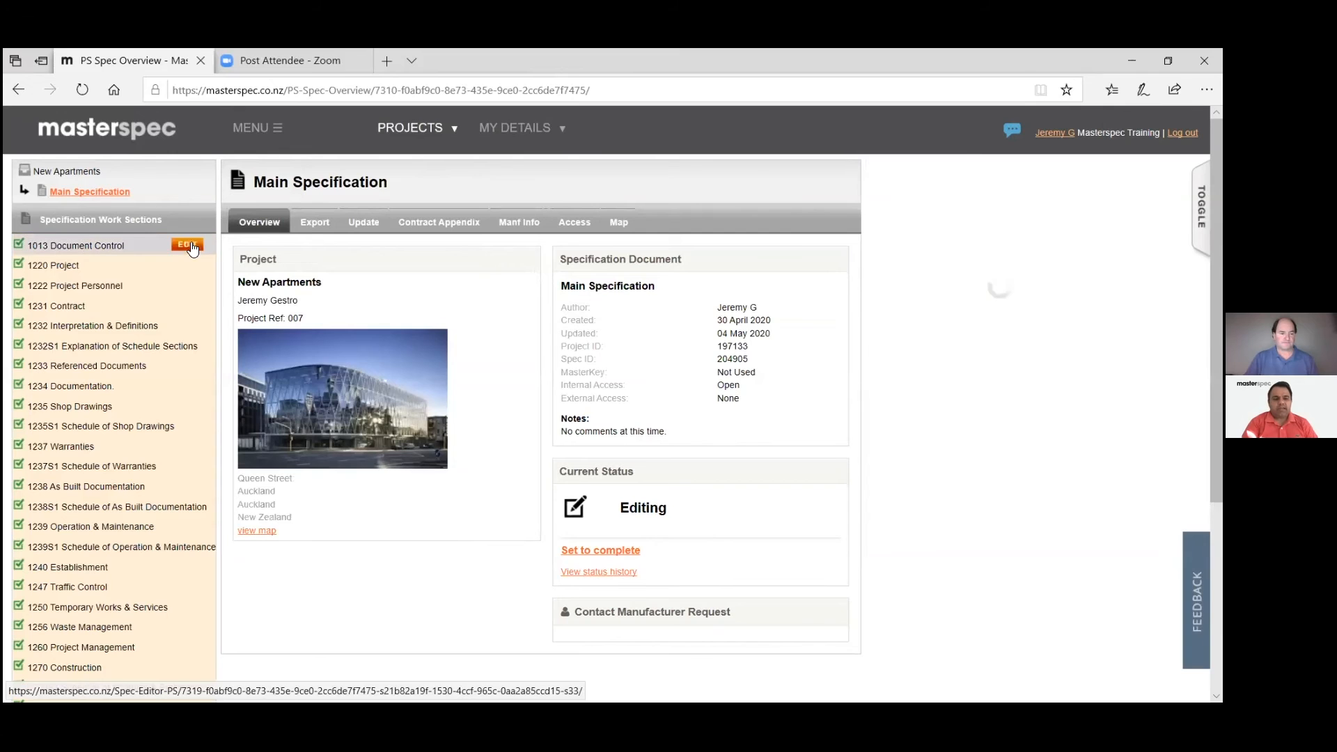
click(192, 245)
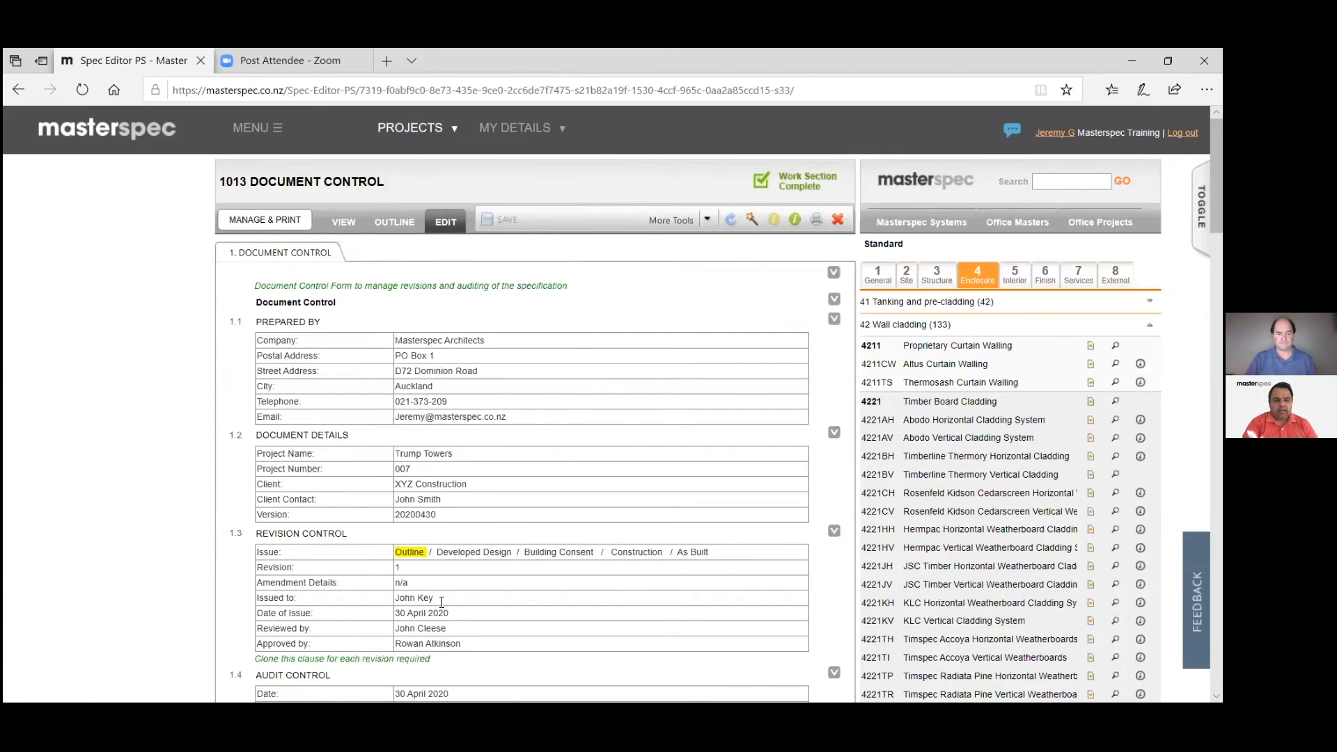
Replace the revision number in clause 1.3 Revision Control with a tilde and set the work section to complete regardless.
click(425, 566)
key(BackSpace)
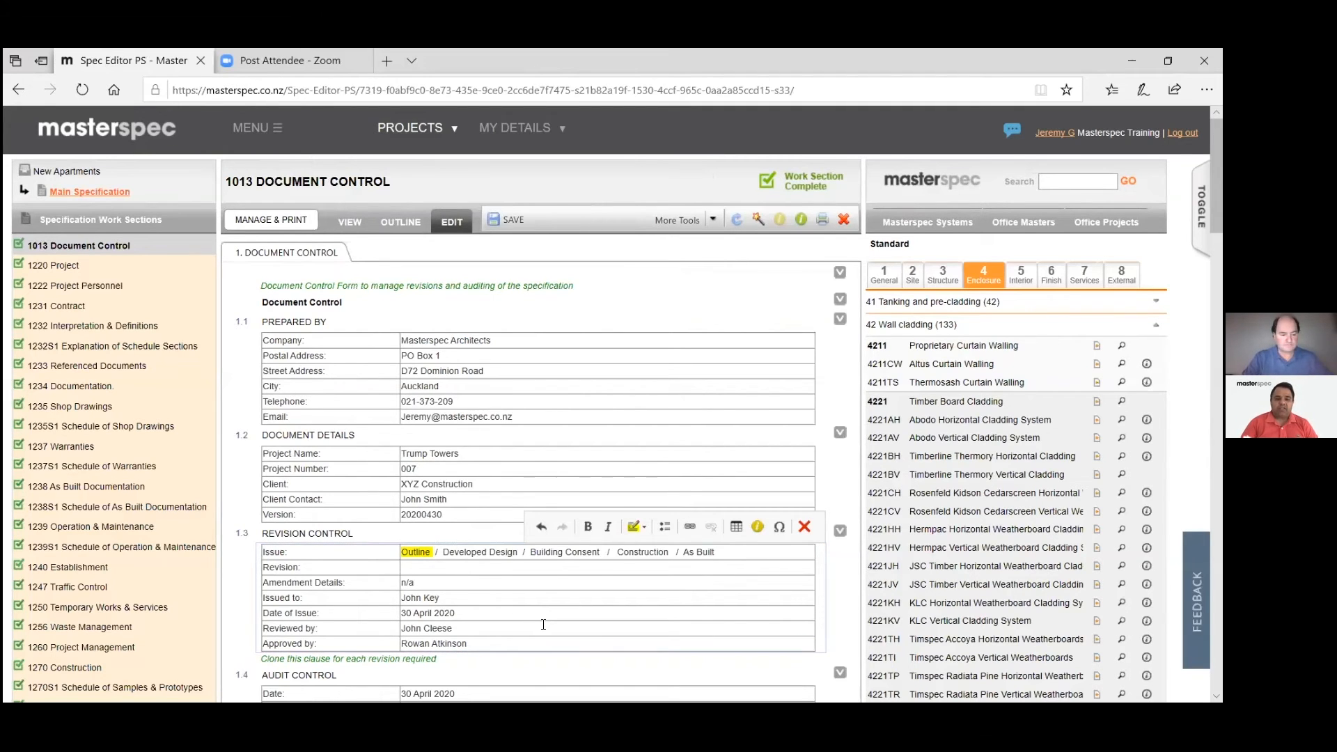
text(-)
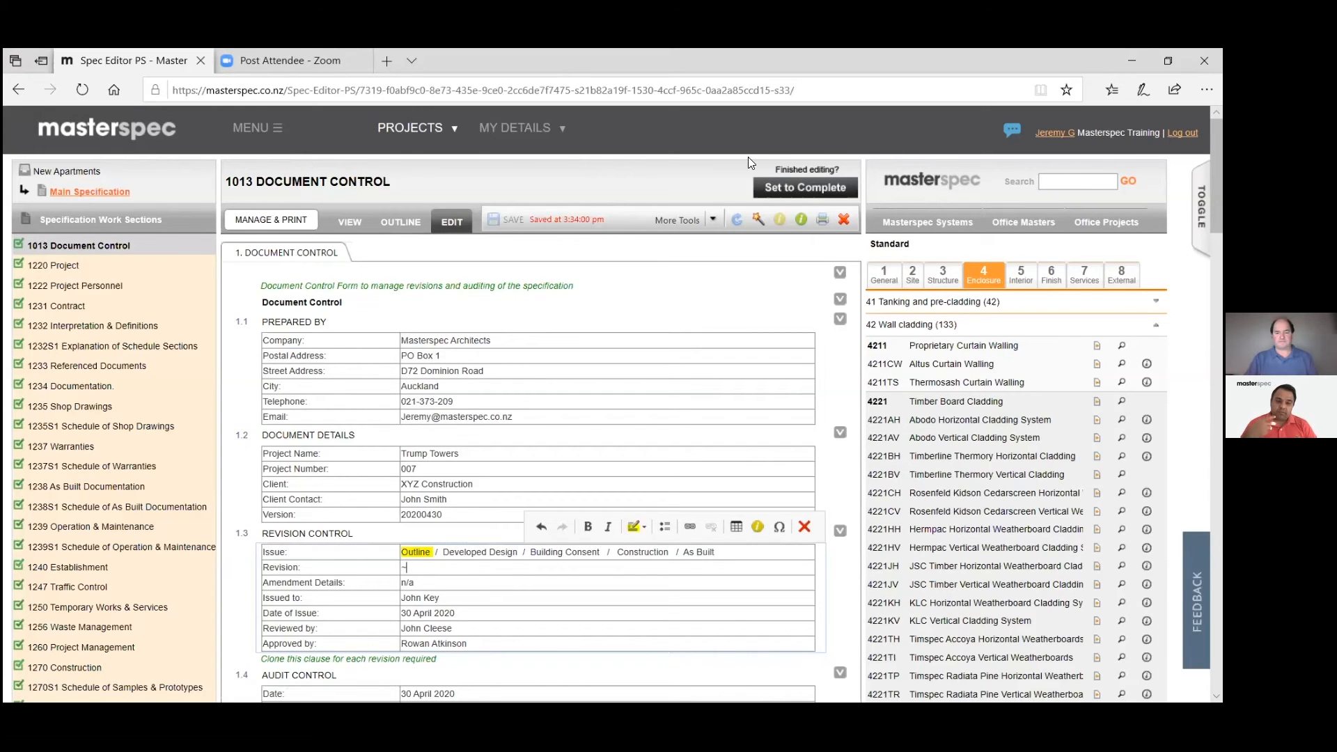
click(806, 188)
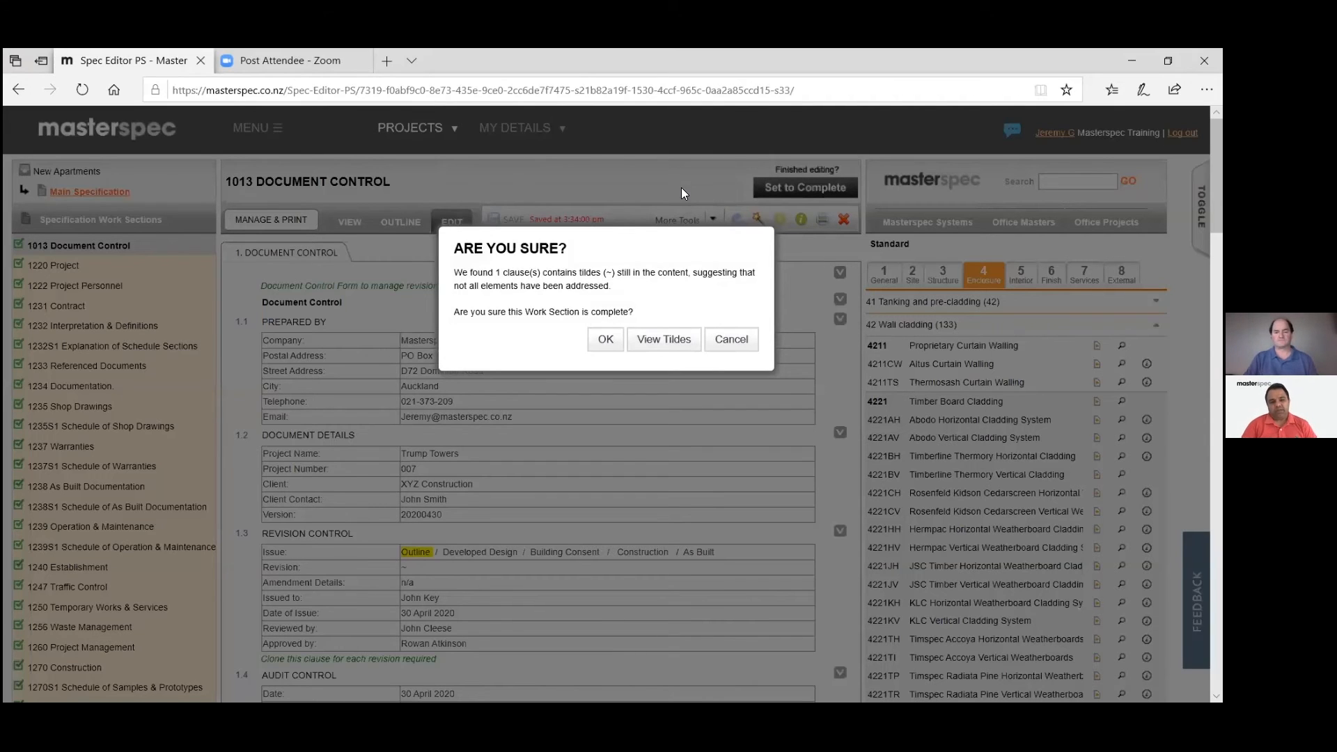
click(600, 347)
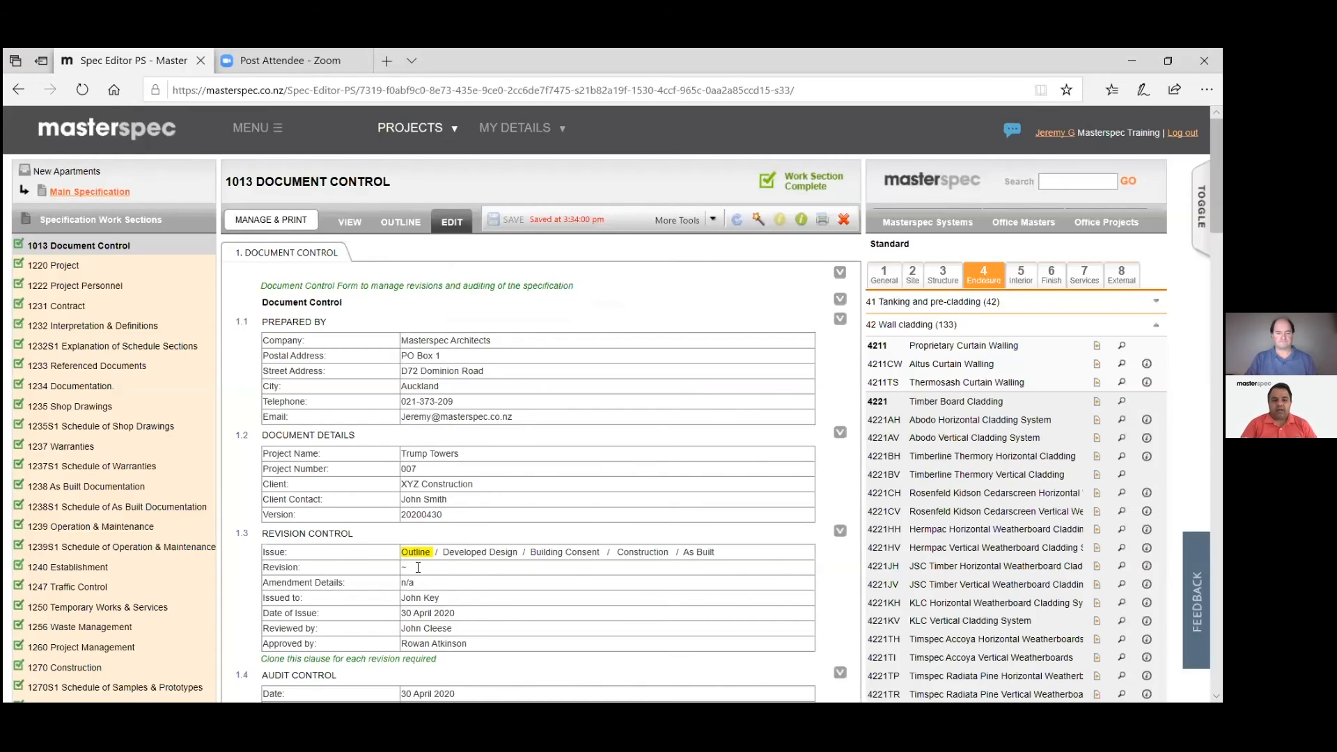
Set the revision in clause 1.3 Revision Control to 1, save, and set the work section to complete.
click(418, 567)
text(1)
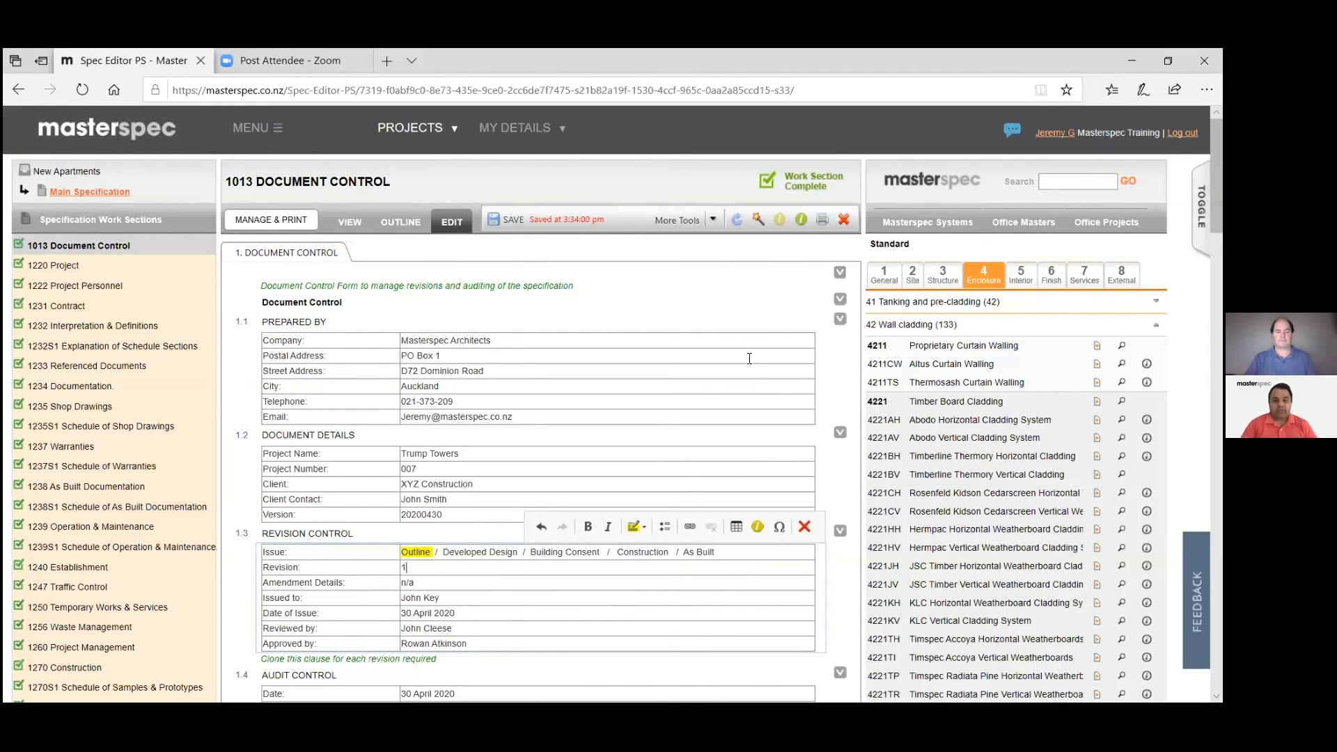
click(508, 219)
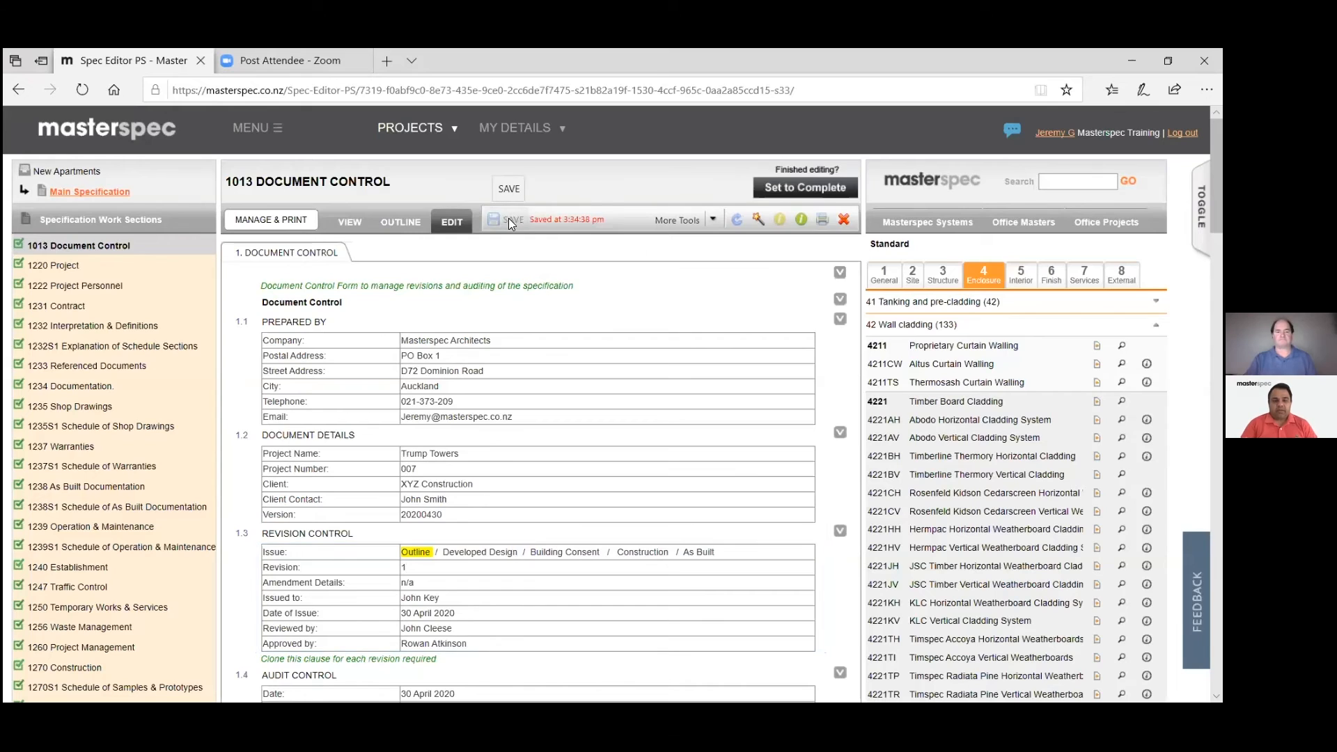
click(812, 190)
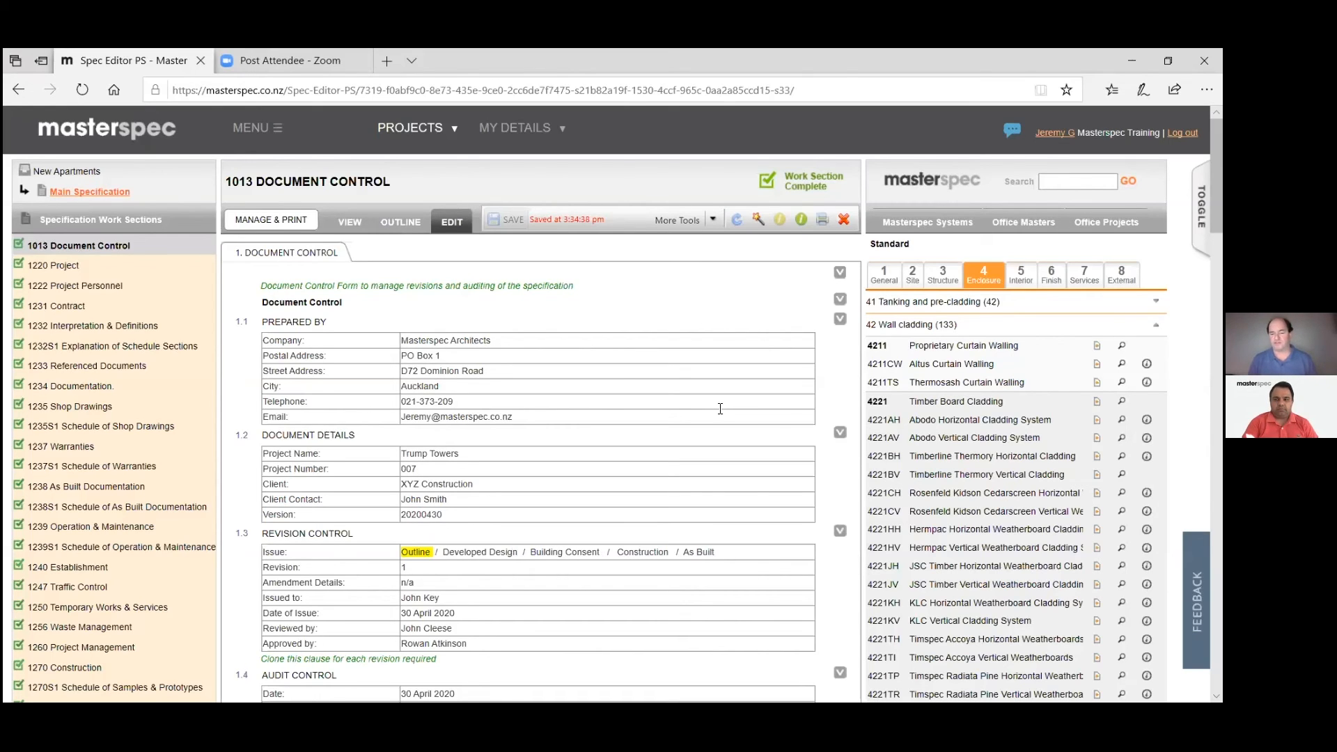
Add the 4311SL Steel & Tube Legacy Standing Seam Roofing section from the Steel Buildings office master and return to the office masters list.
click(1026, 223)
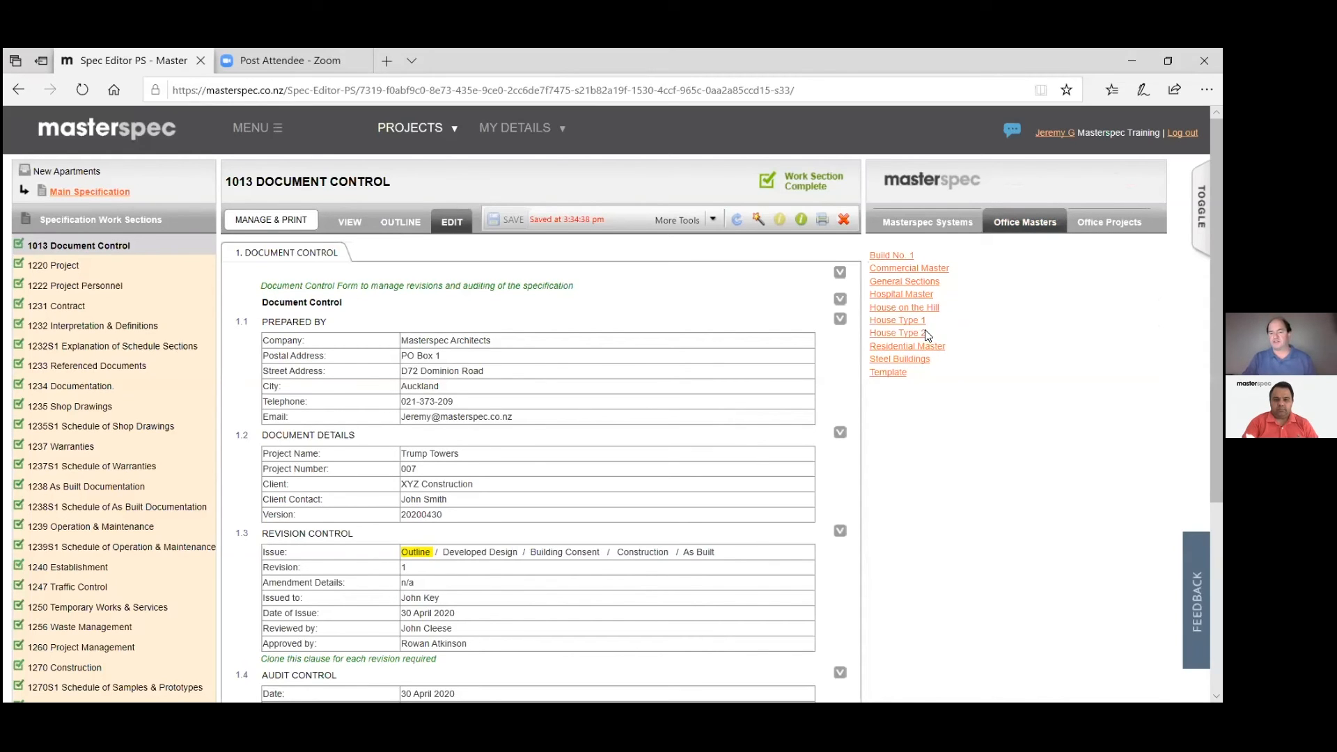
click(901, 361)
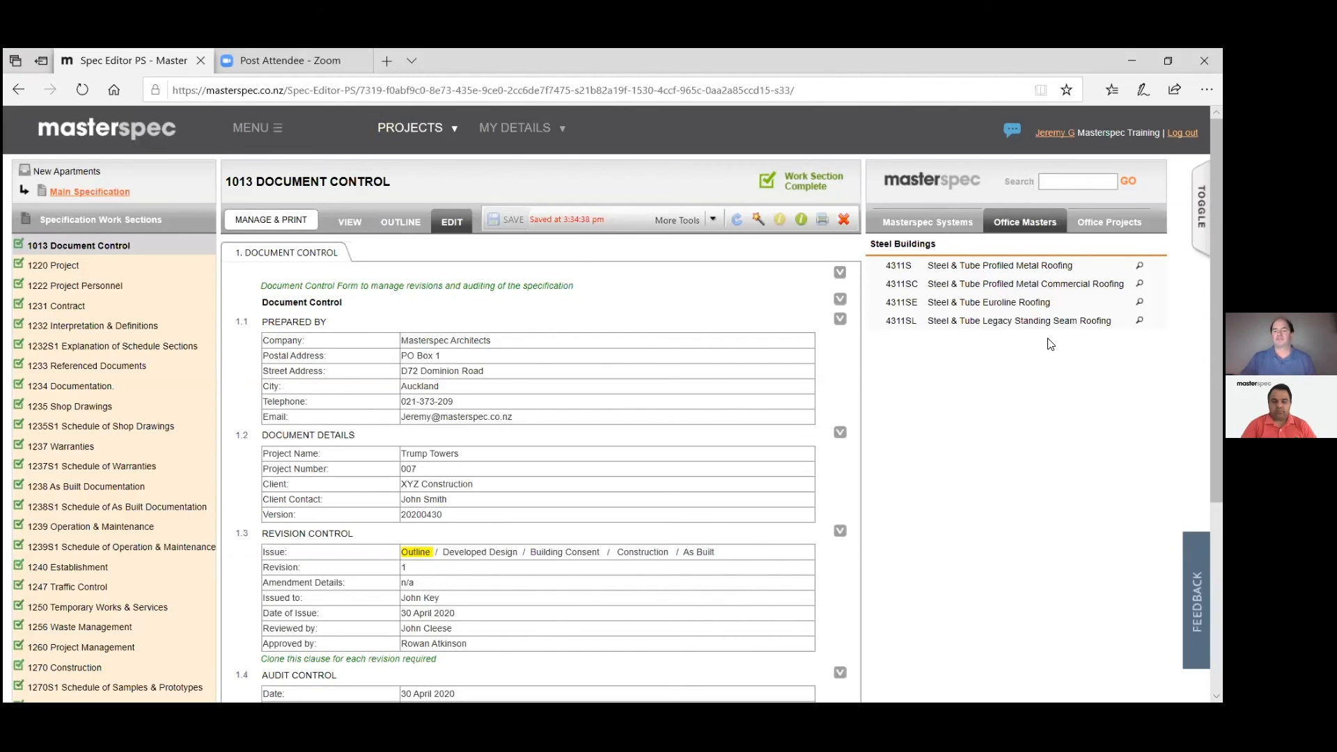
click(994, 322)
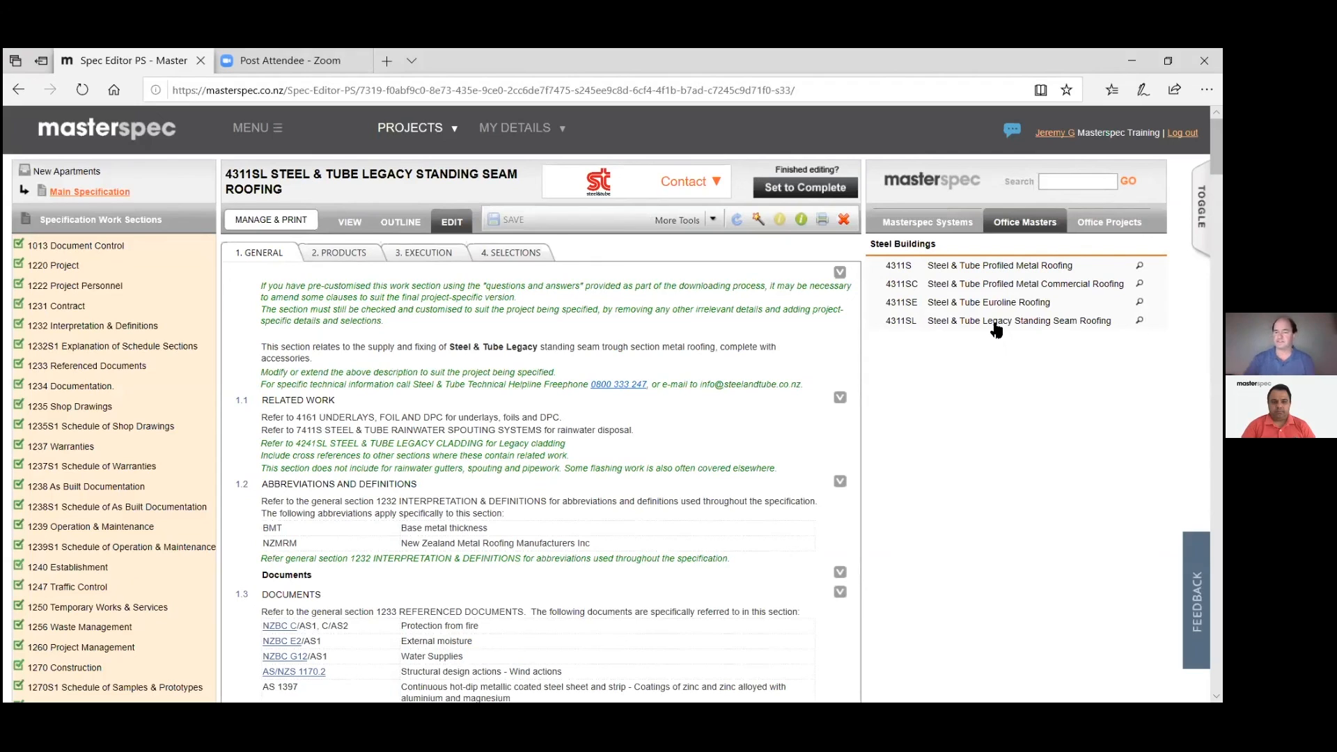
click(1022, 230)
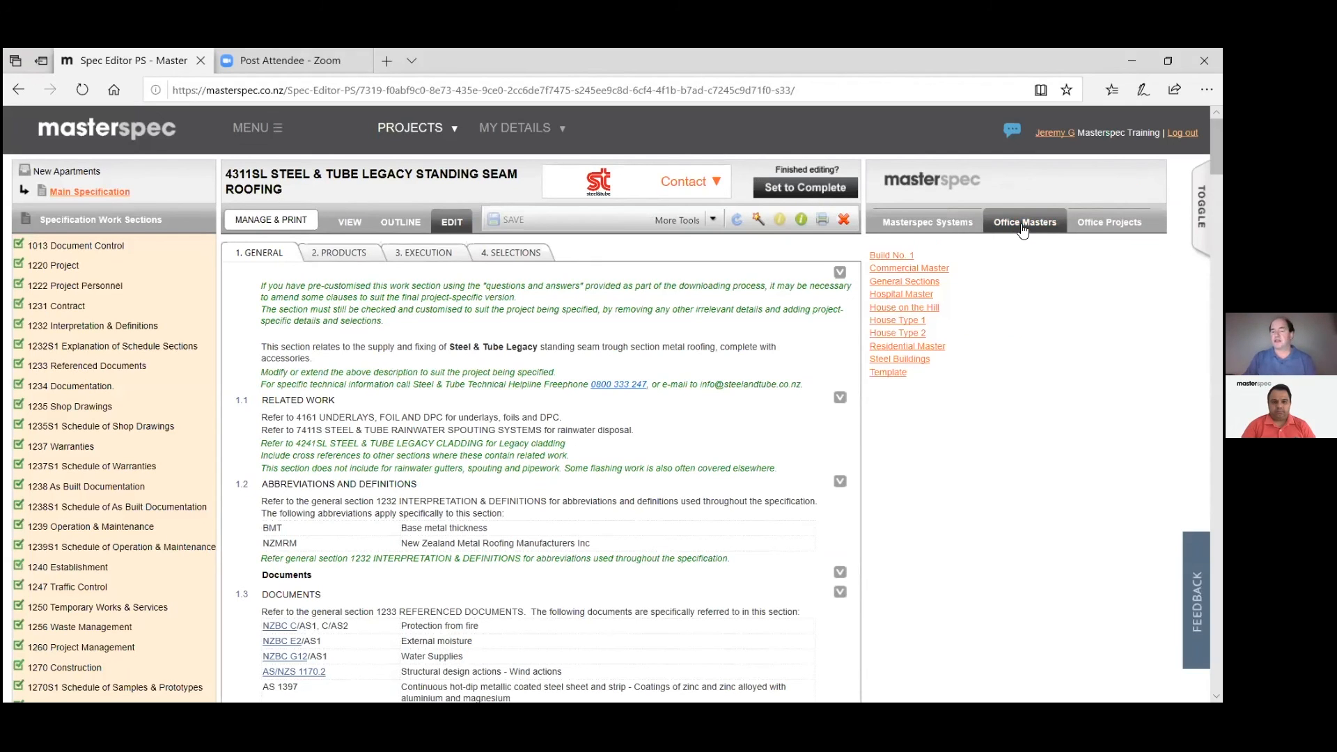
Open the Commercial Master in the office masters list to view its available work sections.
click(914, 267)
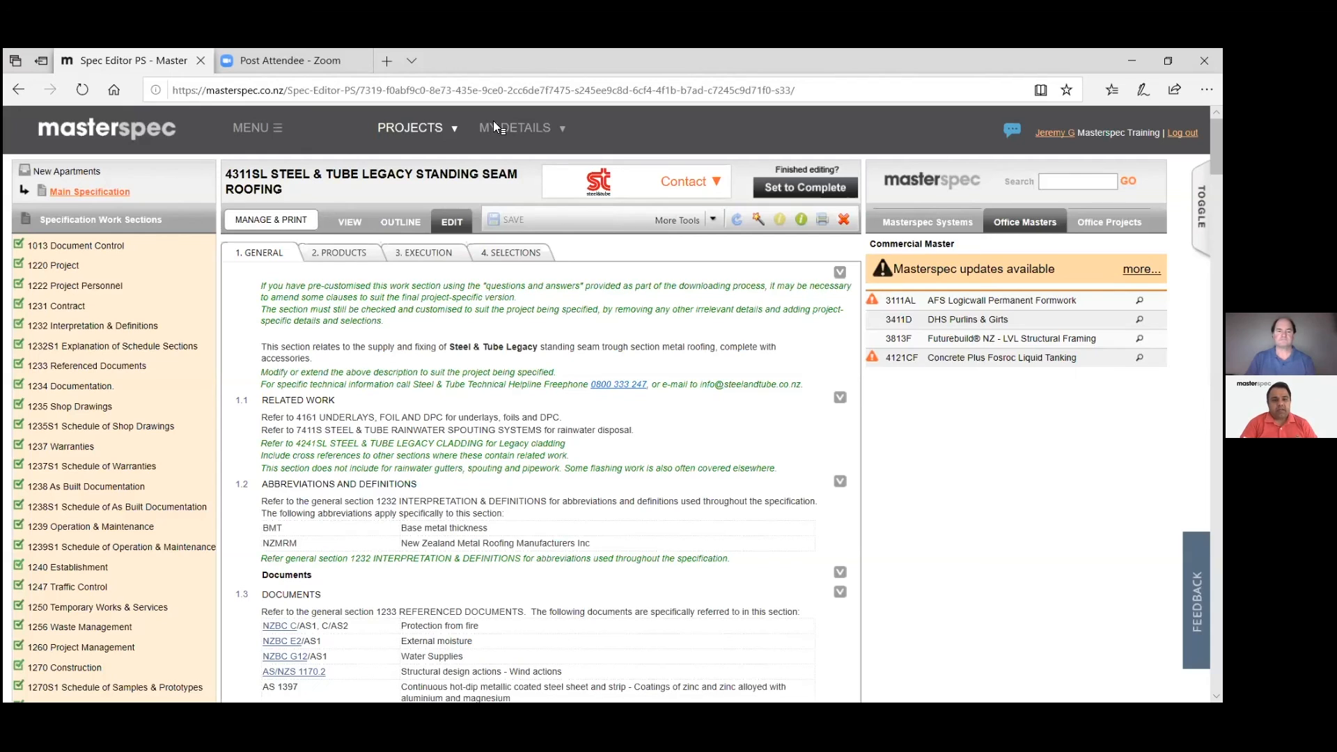
Leave the specification editor and open the Webinars page from the training workshops.
mouse_move(417, 129)
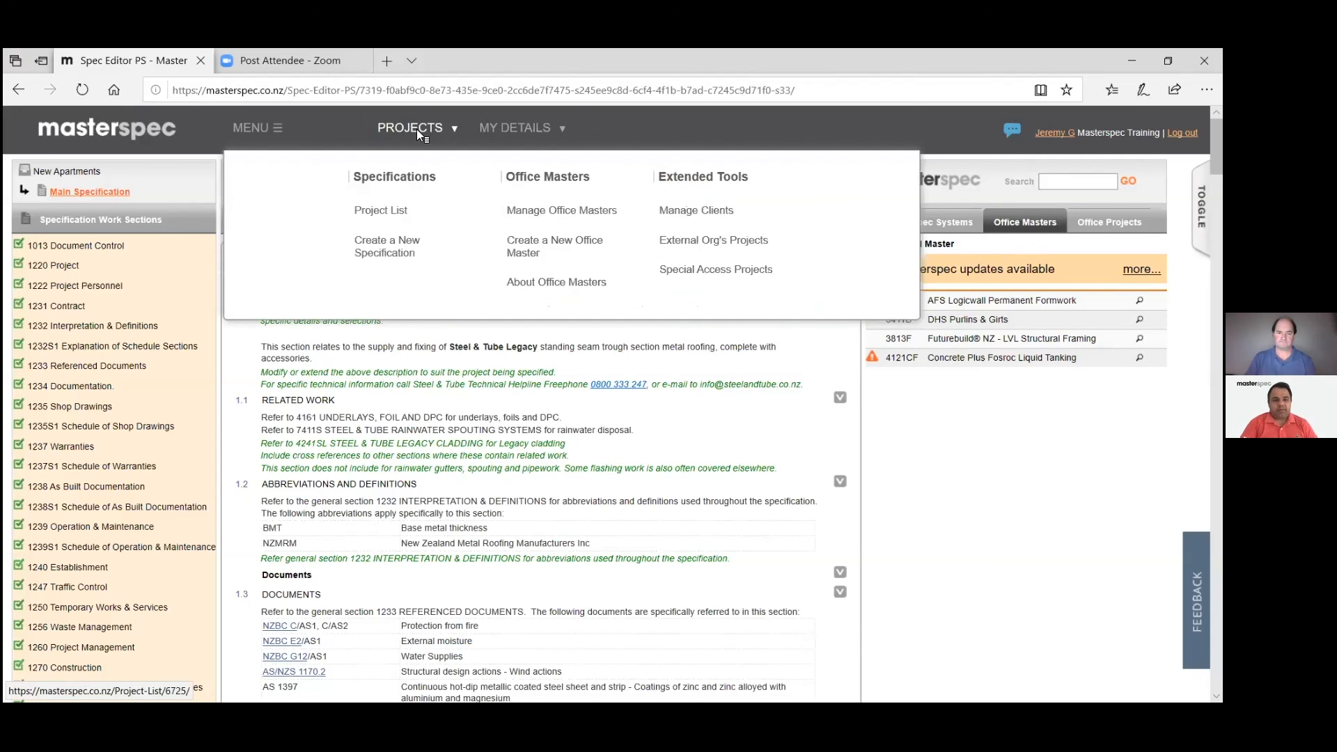
click(269, 128)
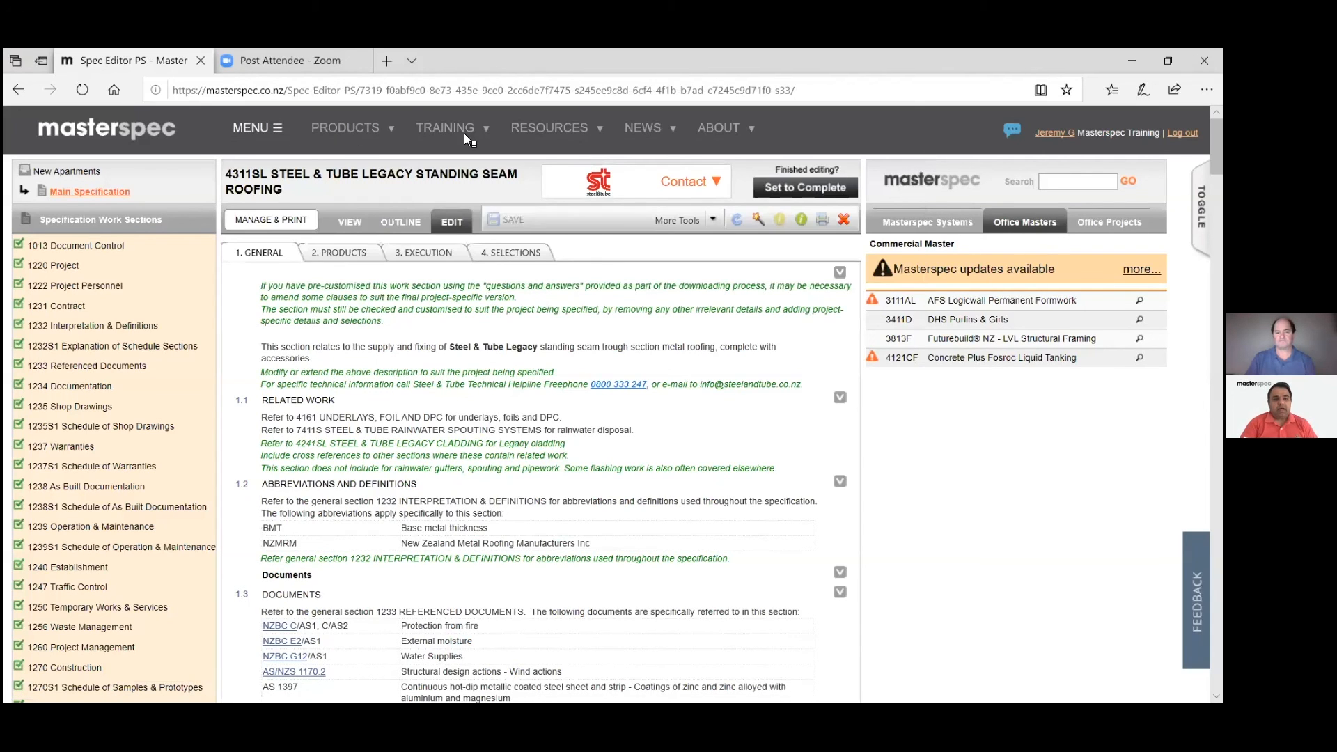
mouse_move(438, 133)
click(319, 184)
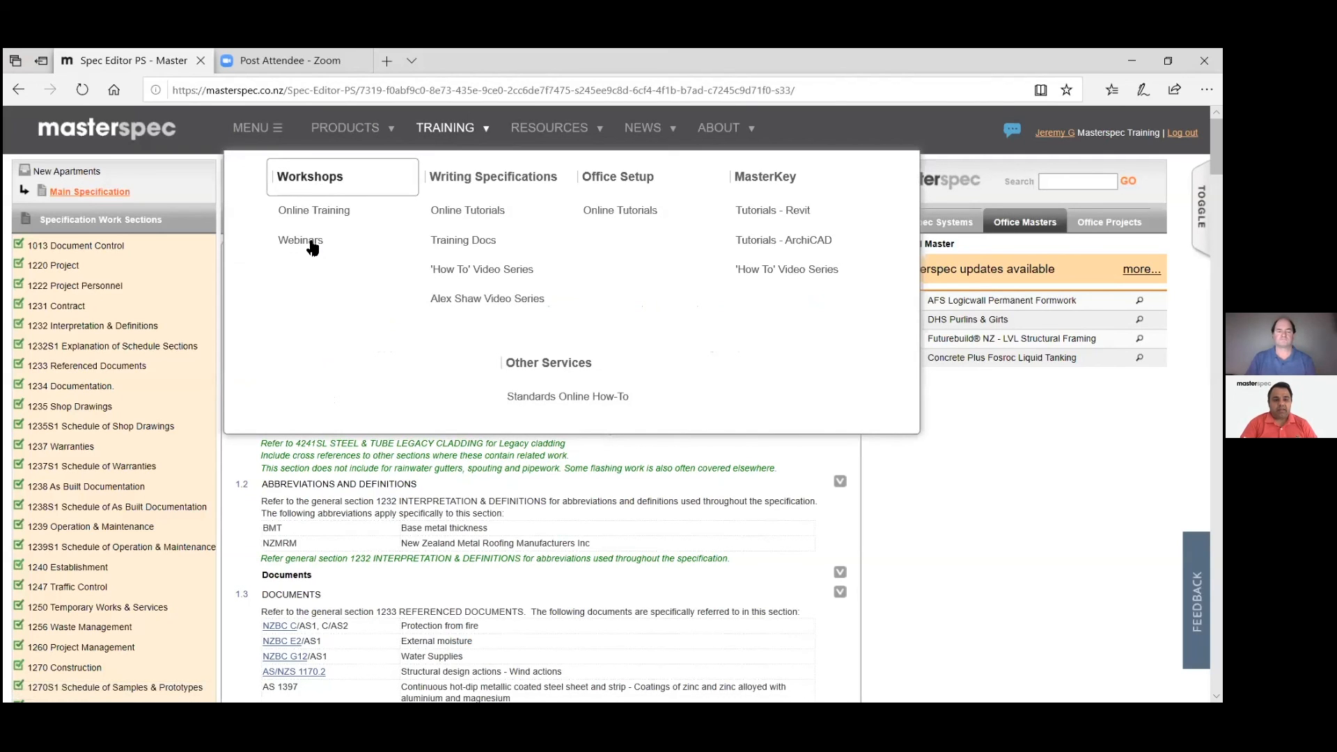
click(312, 245)
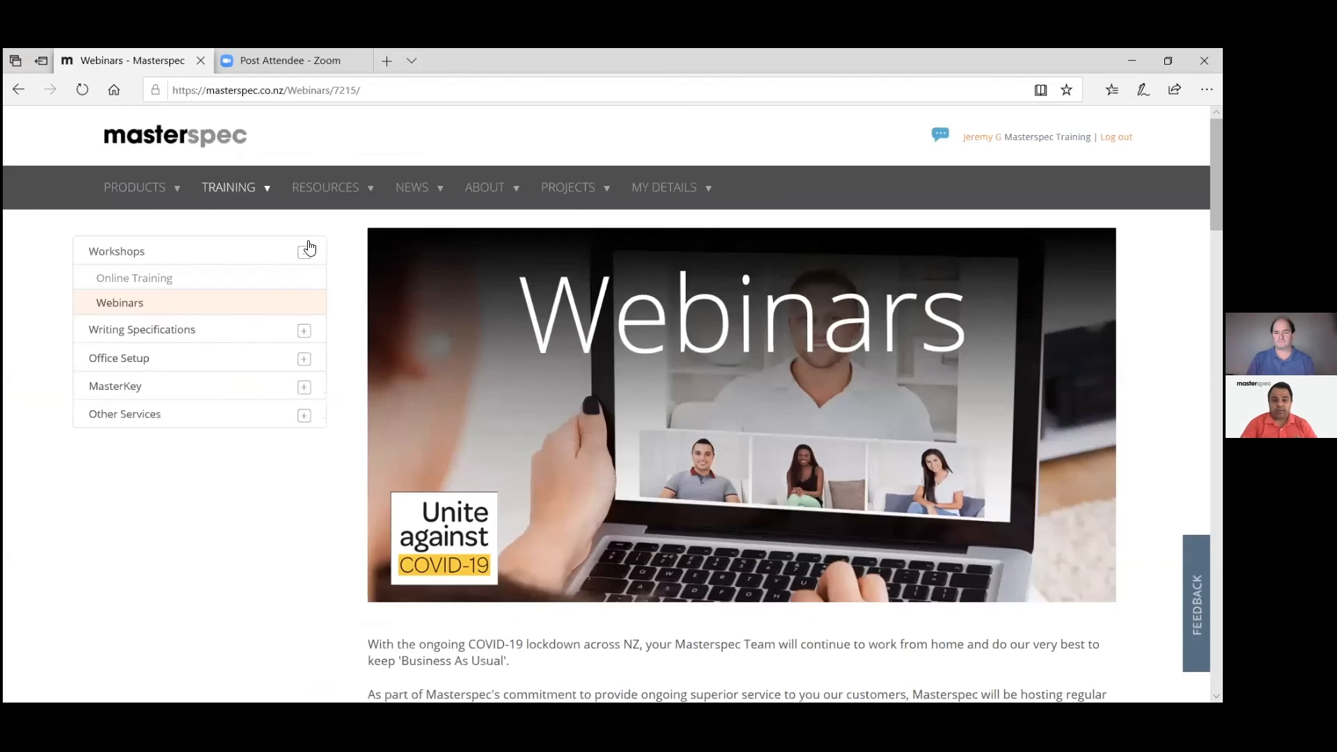
Review the upcoming, previous and older webinar listings on the Webinars page, then return to its beginning.
scroll(698, 427, down, 8)
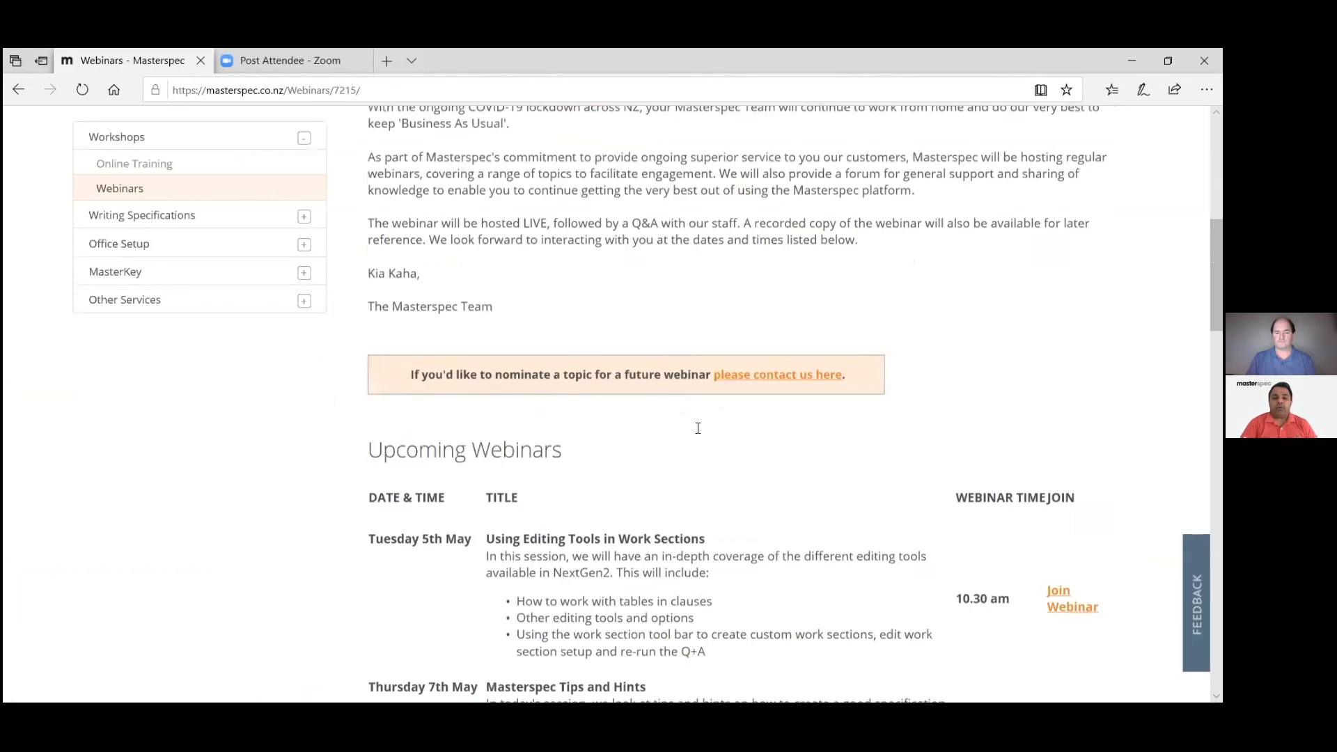
scroll(698, 428, down, 10)
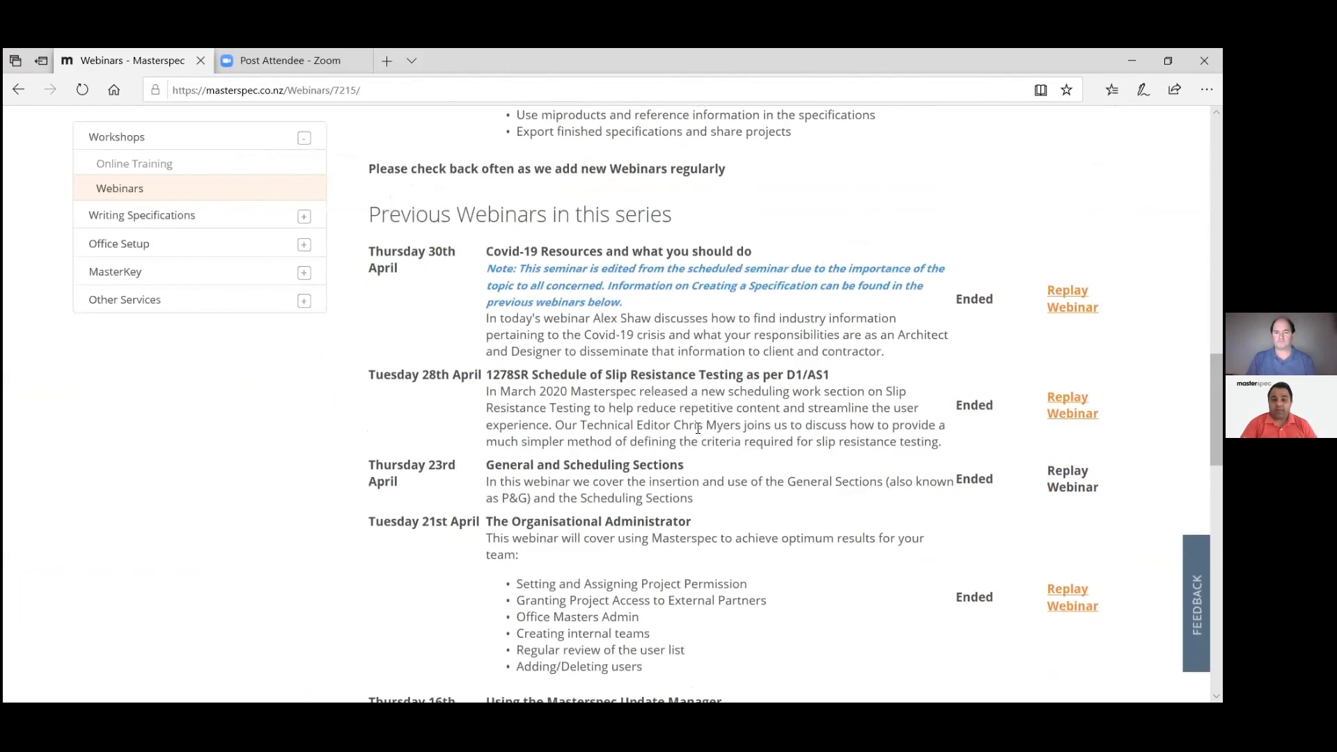
scroll(698, 428, up, 5)
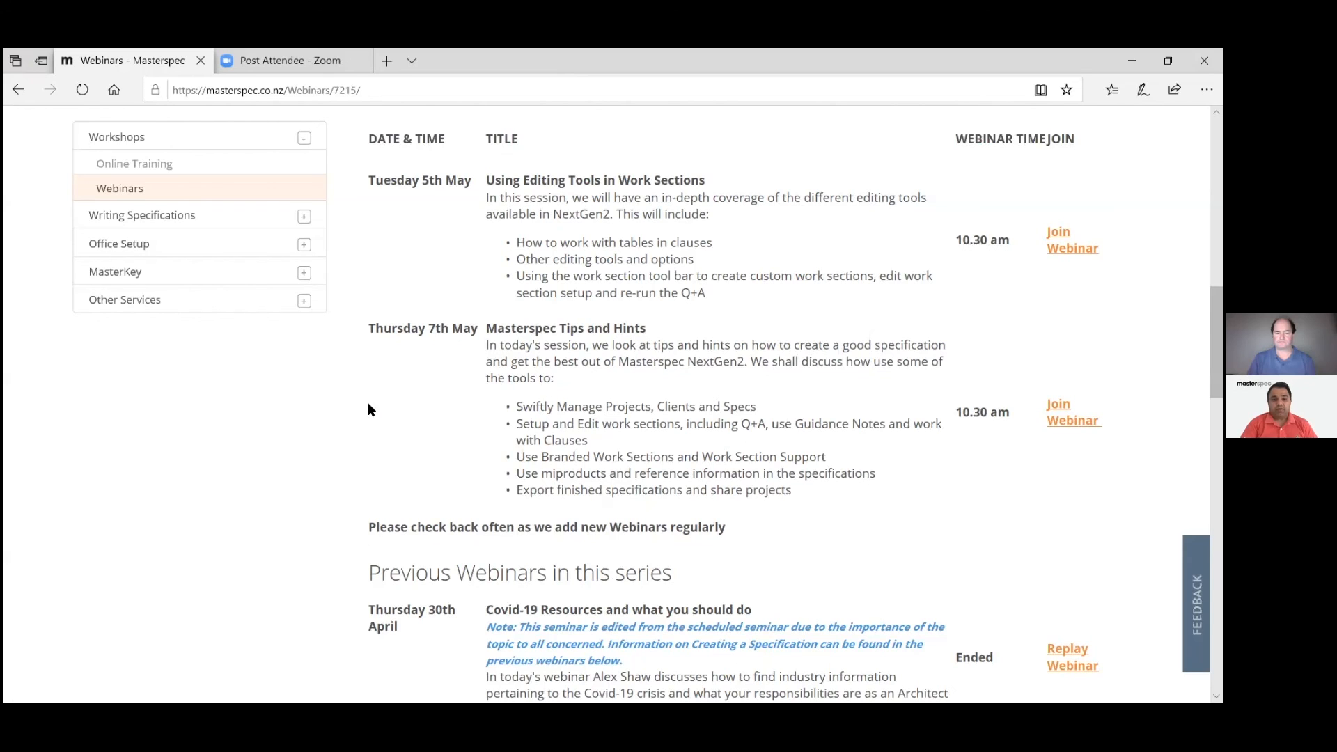
scroll(368, 409, down, 10)
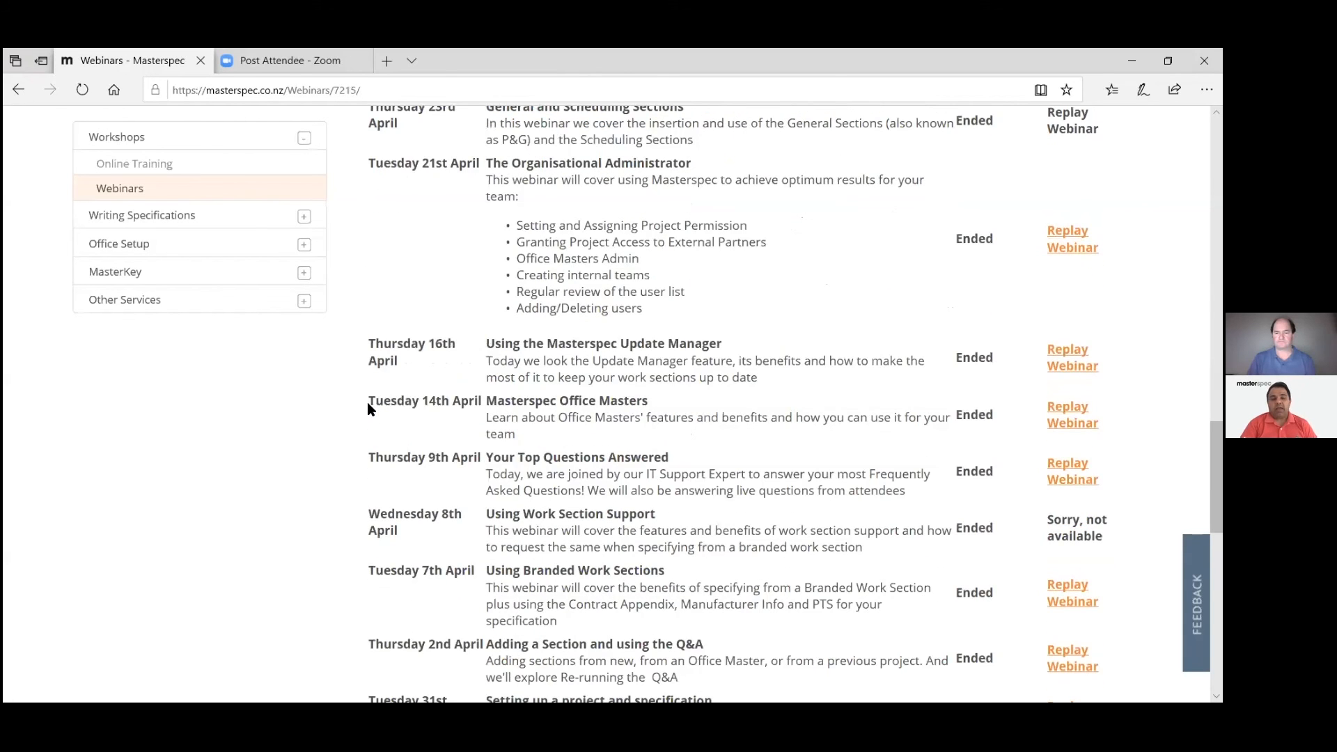
scroll(367, 405, down, 5)
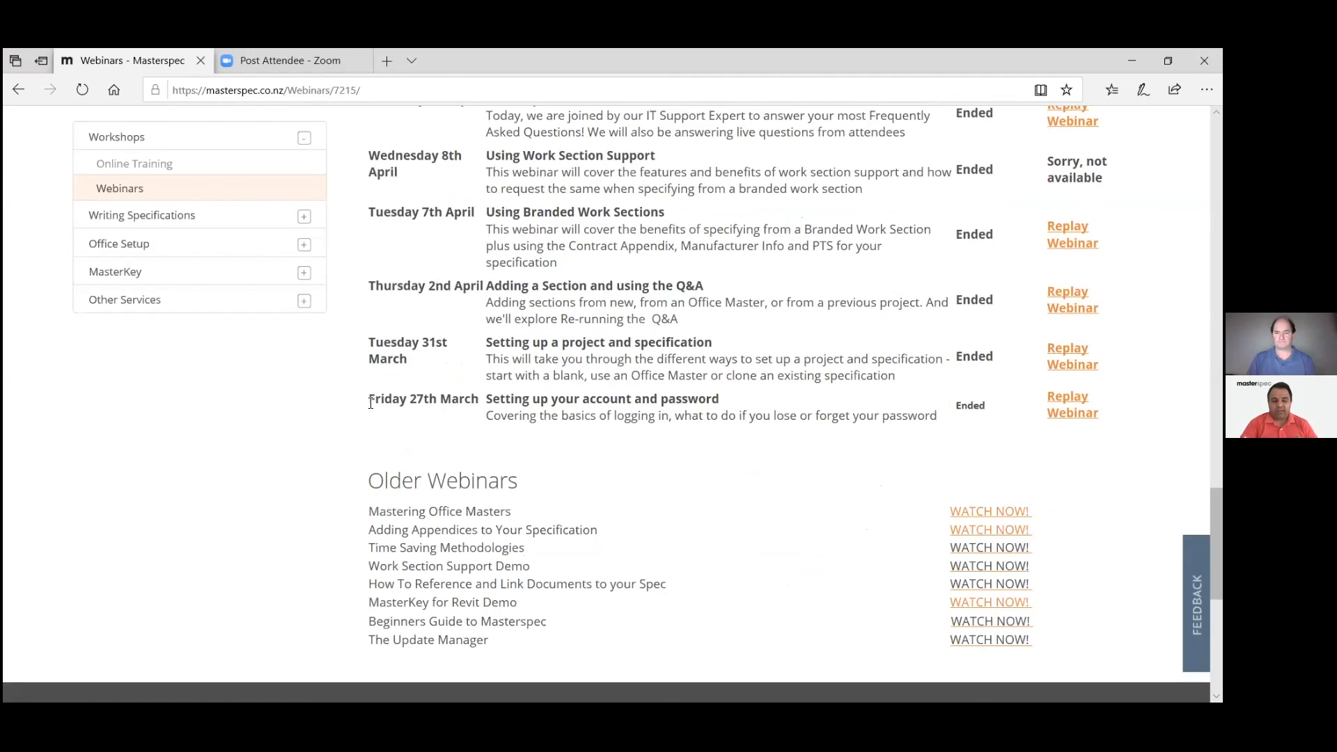
scroll(370, 403, up, 20)
scroll(371, 404, up, 10)
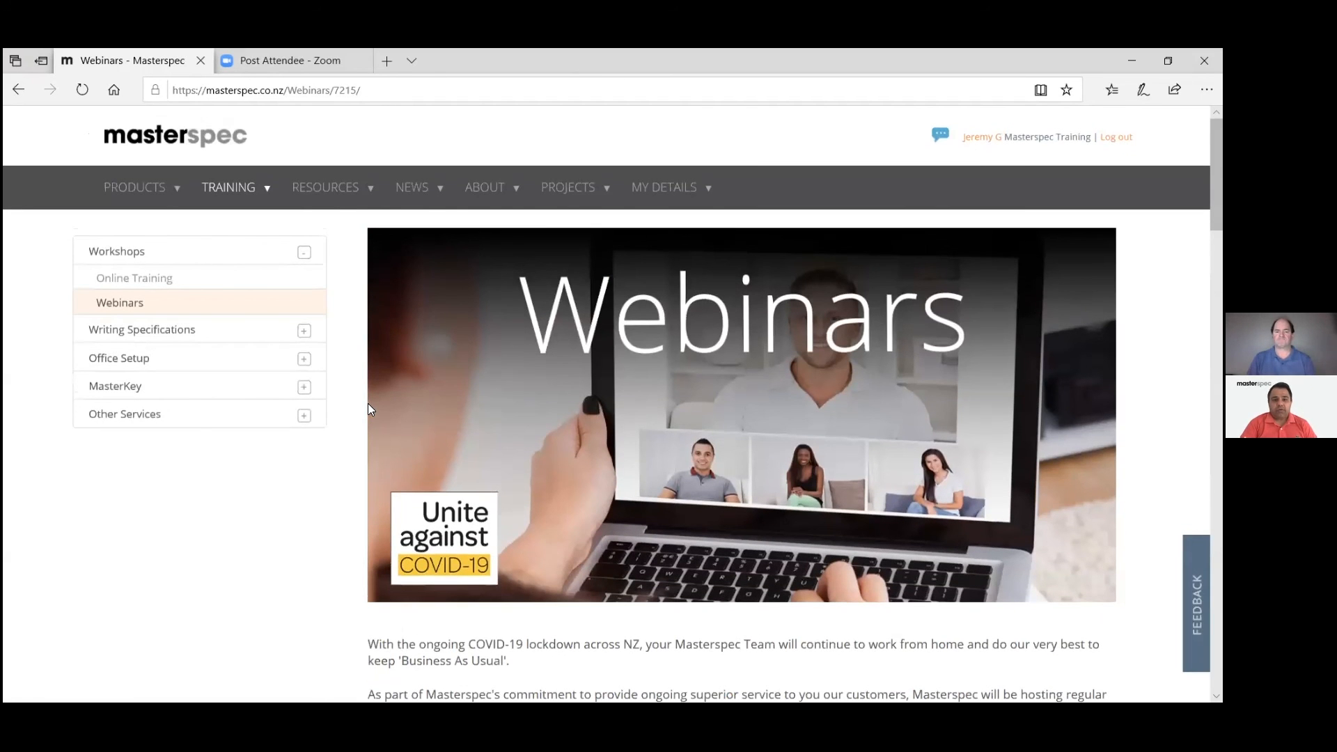